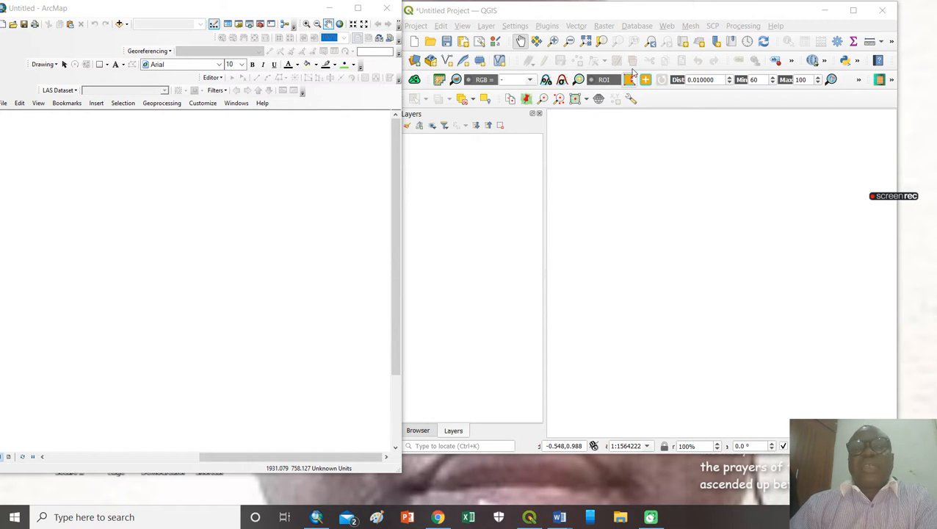
# - Arrange the ArcMap and QGIS windows side by side, widening the ArcMap window slightly
pyautogui.moveTo(617, 17); pyautogui.dragTo(626, 19)
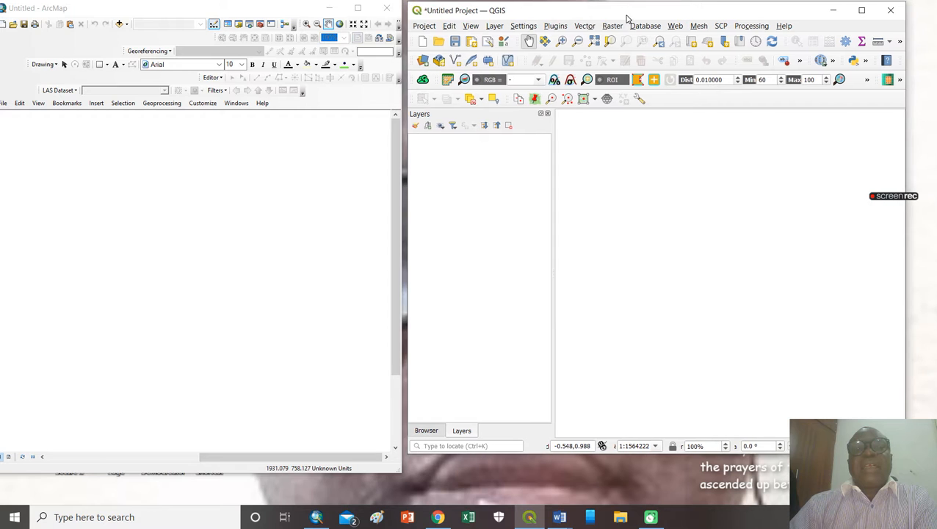
pyautogui.click(205, 5)
pyautogui.moveTo(186, 10); pyautogui.dragTo(193, 6)
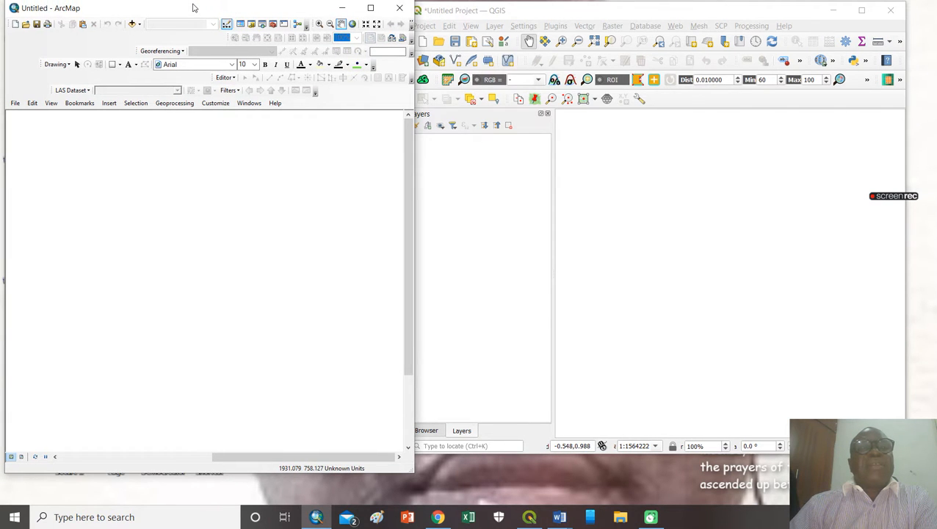
pyautogui.moveTo(553, 15); pyautogui.dragTo(578, 19)
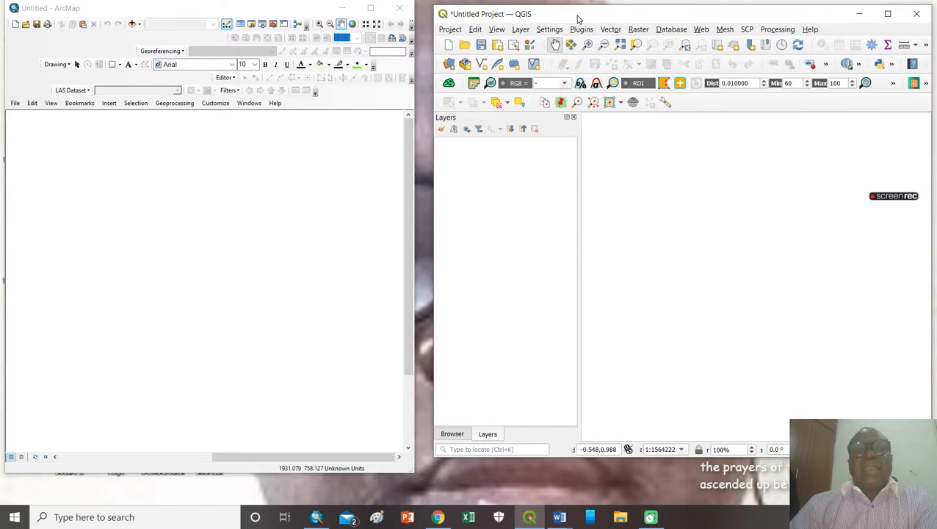
pyautogui.moveTo(413, 177); pyautogui.dragTo(429, 165)
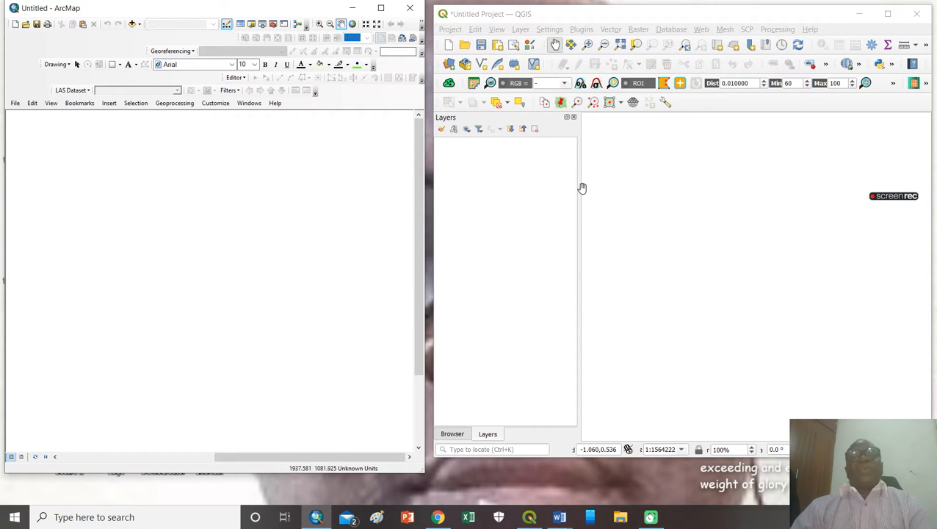
pyautogui.moveTo(707, 15)
pyautogui.mouseDown()
pyautogui.moveTo(696, 6)
pyautogui.moveTo(702, 15)
pyautogui.mouseUp()
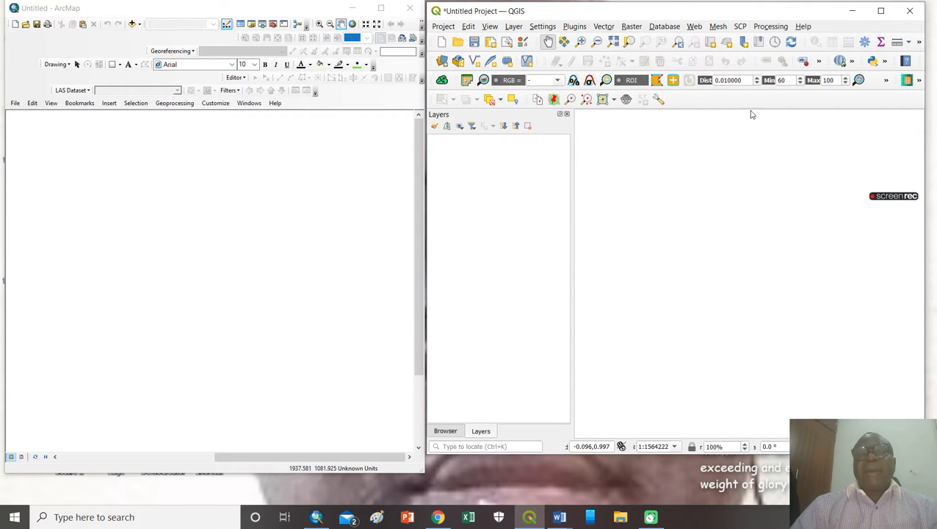
pyautogui.click(202, 15)
pyautogui.moveTo(202, 15); pyautogui.dragTo(195, 9)
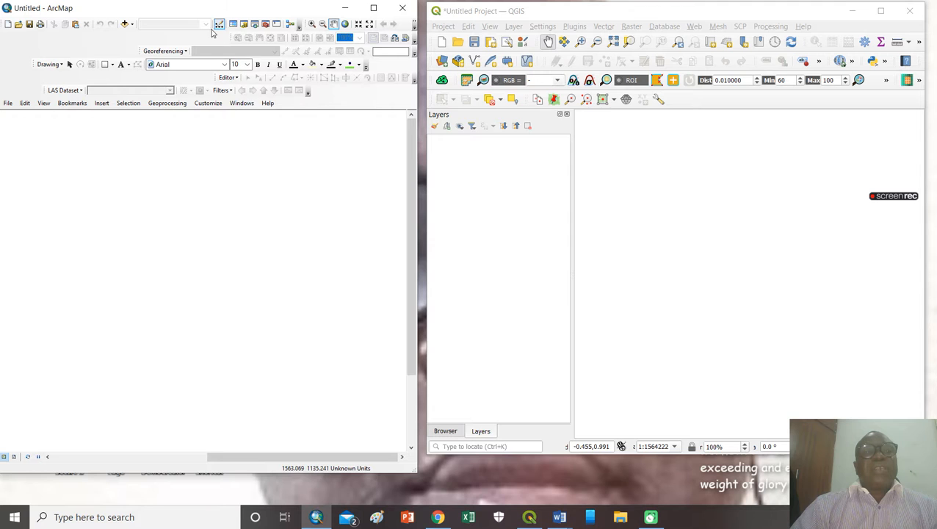
pyautogui.moveTo(190, 13); pyautogui.dragTo(206, 12)
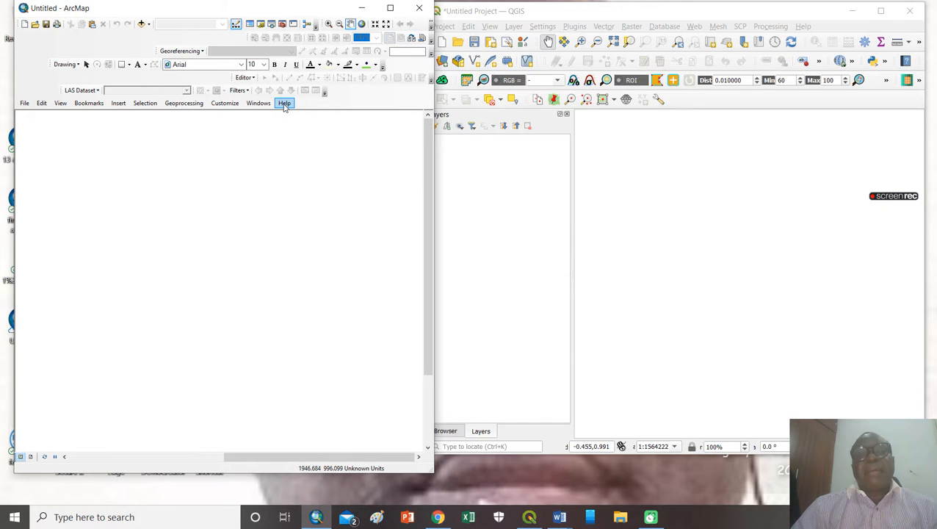
# - Move the QGIS window away from ArcMap so the two windows do not overlap, and return to ArcMap
pyautogui.click(571, 12)
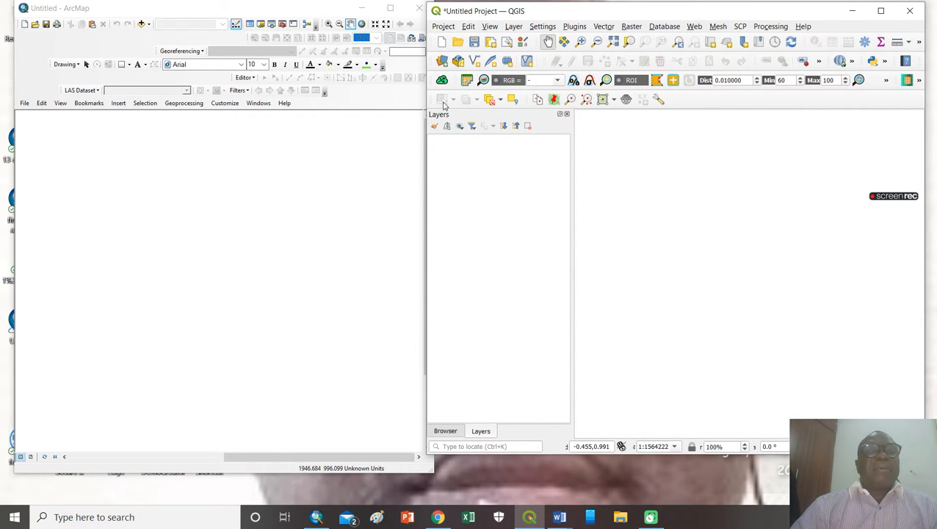
pyautogui.click(298, 8)
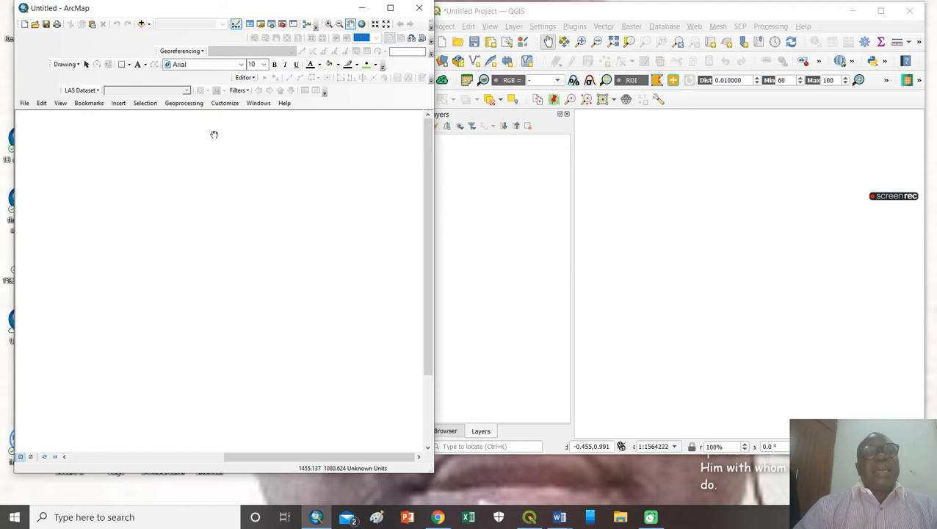
pyautogui.click(614, 166)
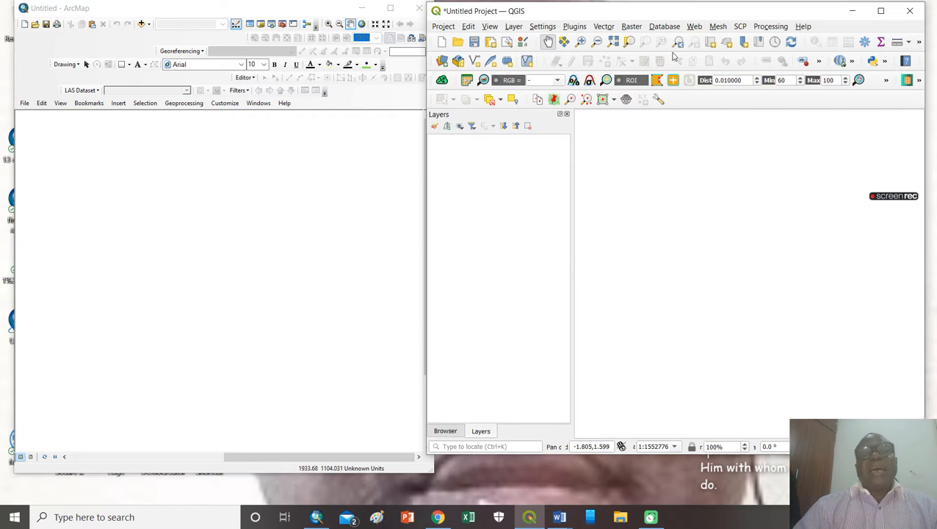
pyautogui.moveTo(666, 15); pyautogui.dragTo(673, 12)
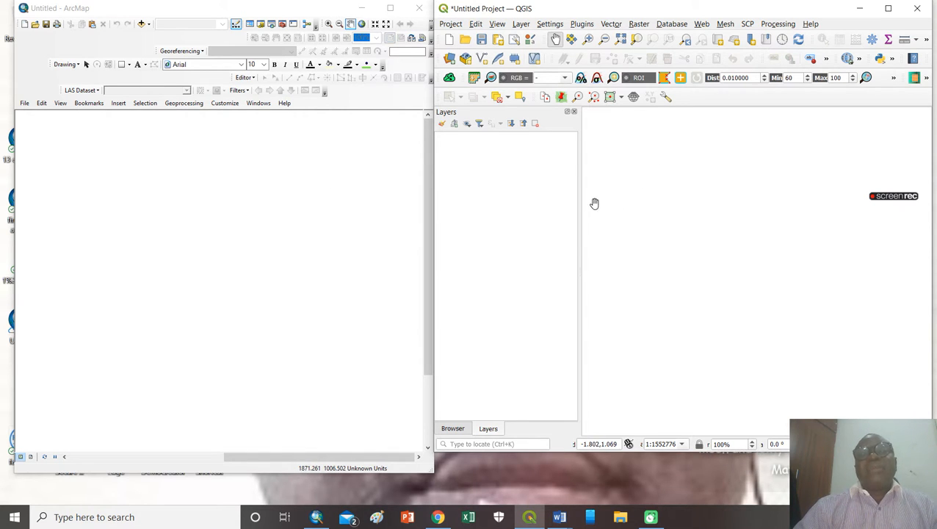
pyautogui.click(311, 203)
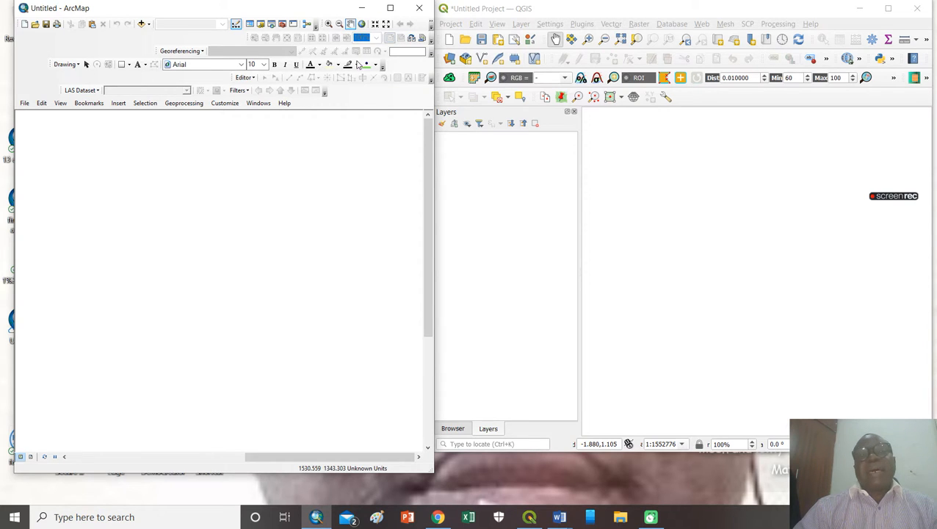
pyautogui.click(520, 25)
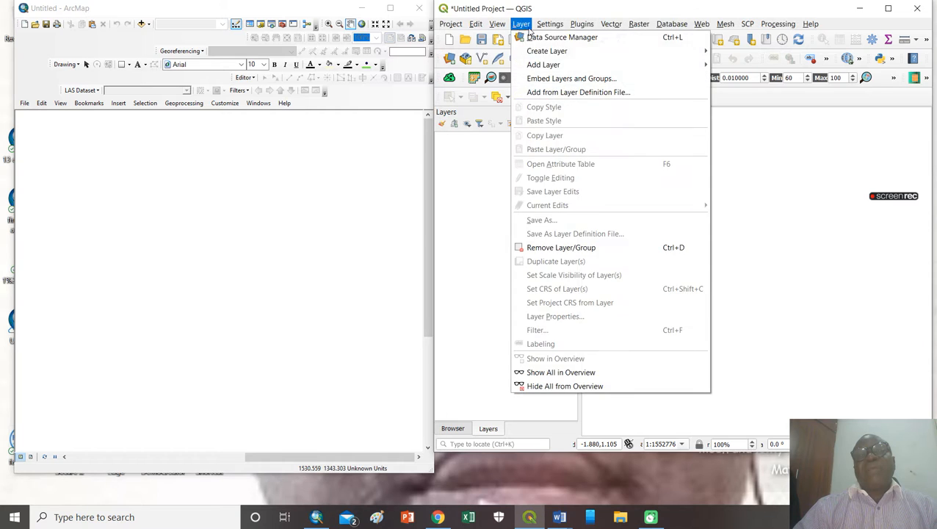
pyautogui.moveTo(611, 23)
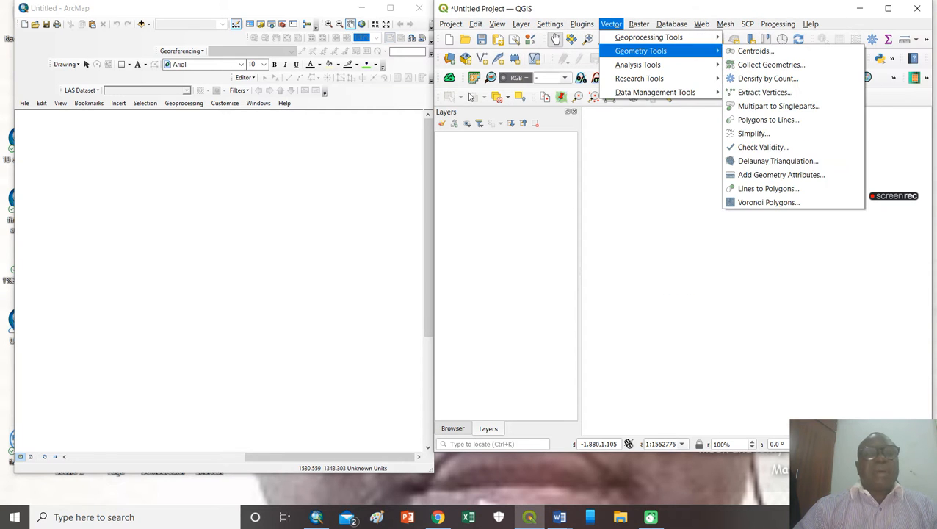
pyautogui.click(262, 175)
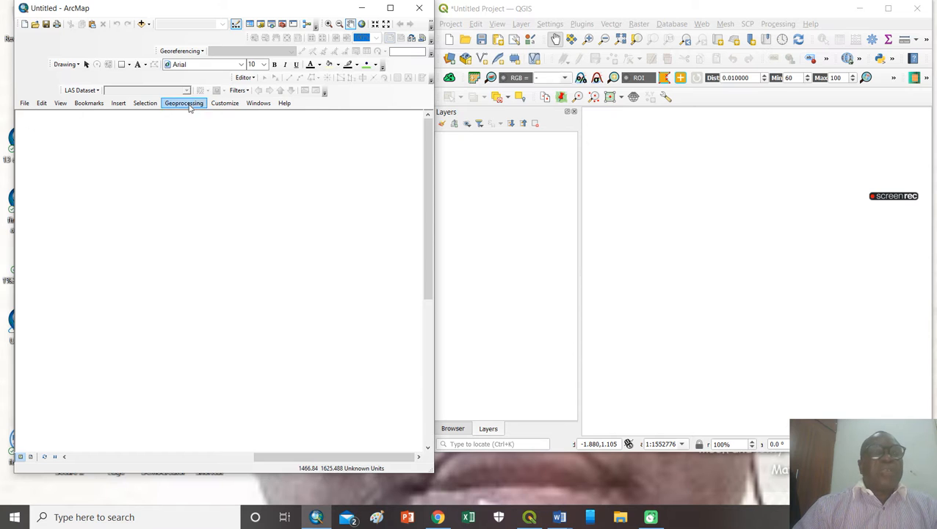
# - Show ArcMap's Table of Contents, narrow it and place it just below the menu bar along the map view's edge
pyautogui.click(257, 103)
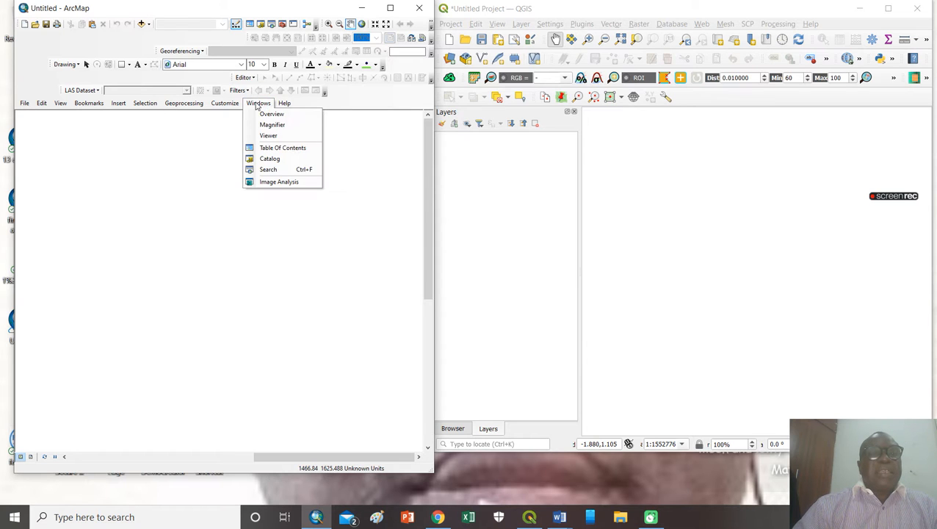
pyautogui.click(264, 147)
pyautogui.moveTo(150, 82); pyautogui.dragTo(128, 141)
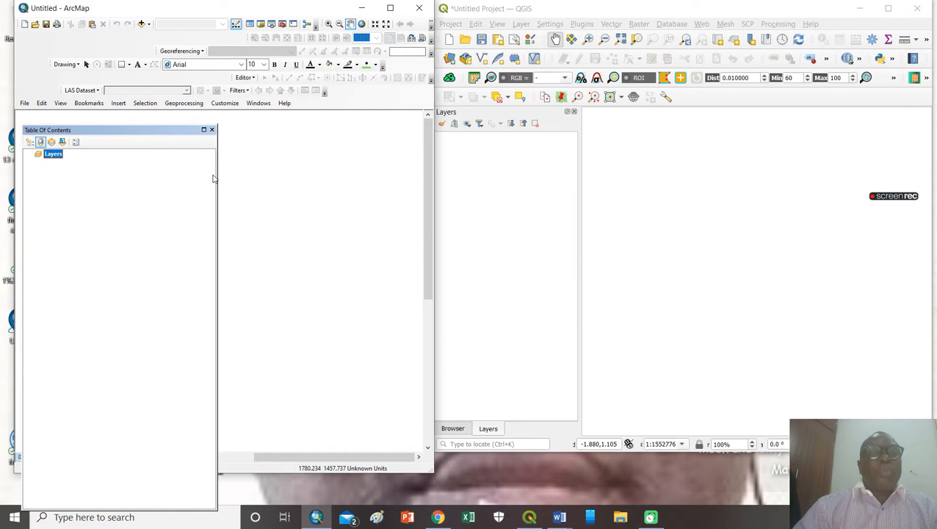
pyautogui.moveTo(217, 171); pyautogui.dragTo(140, 163)
pyautogui.moveTo(86, 133); pyautogui.dragTo(116, 131)
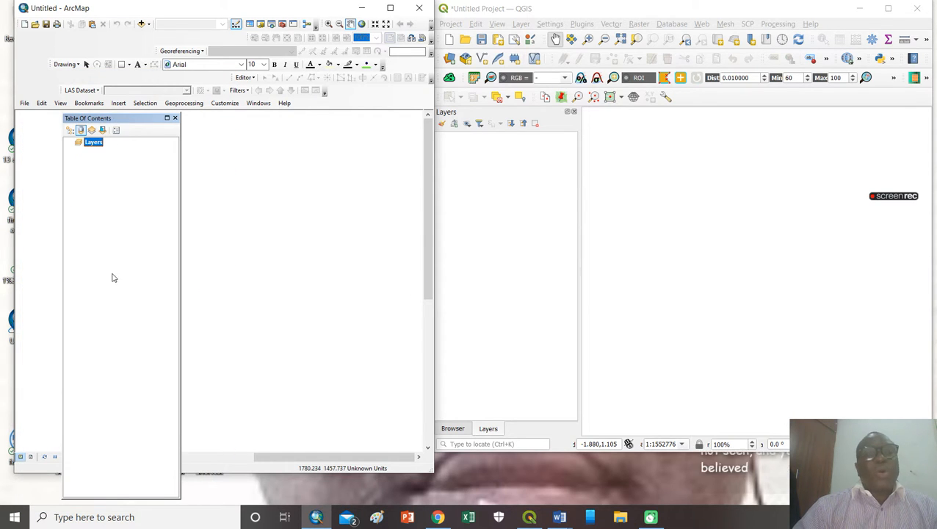
pyautogui.moveTo(125, 118); pyautogui.dragTo(98, 123)
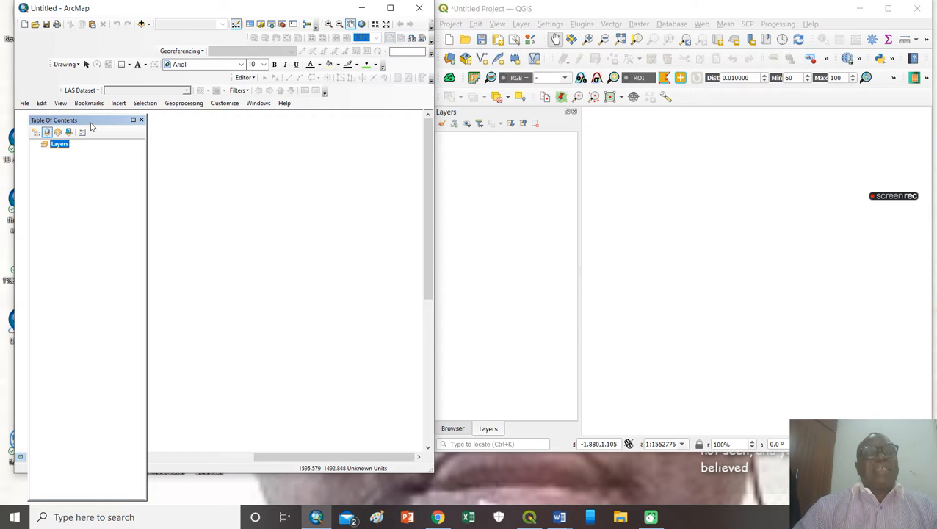
pyautogui.moveTo(91, 120); pyautogui.dragTo(91, 120)
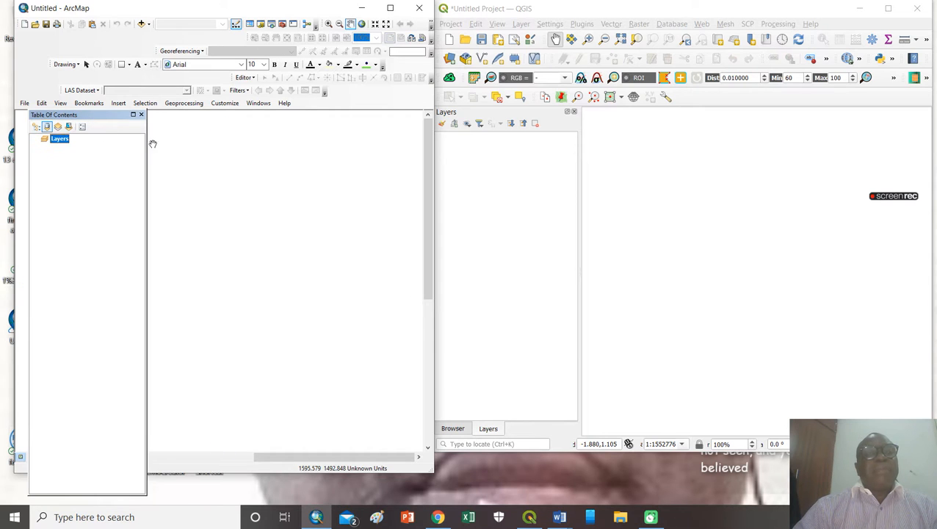
# - Switch to QGIS, view the data sources in the Browser, restore the Layers list and return to ArcMap
pyautogui.click(485, 182)
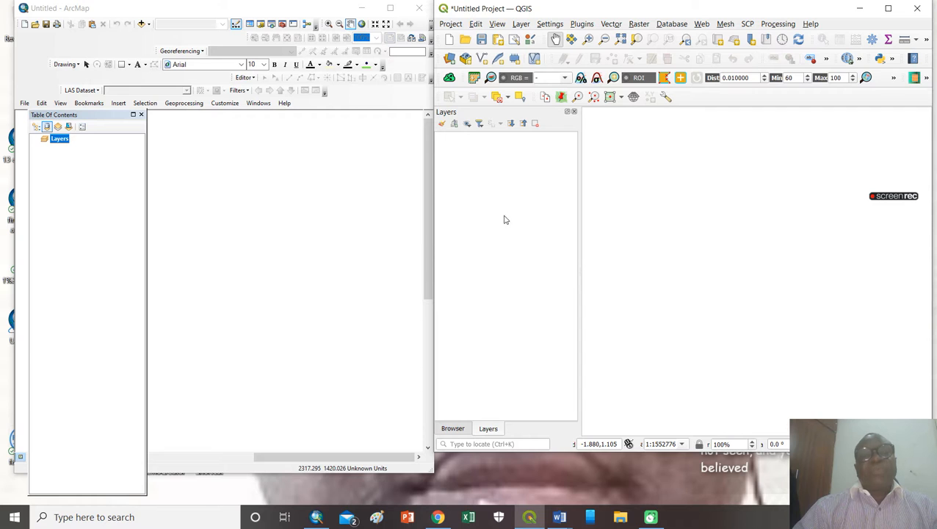
pyautogui.click(453, 430)
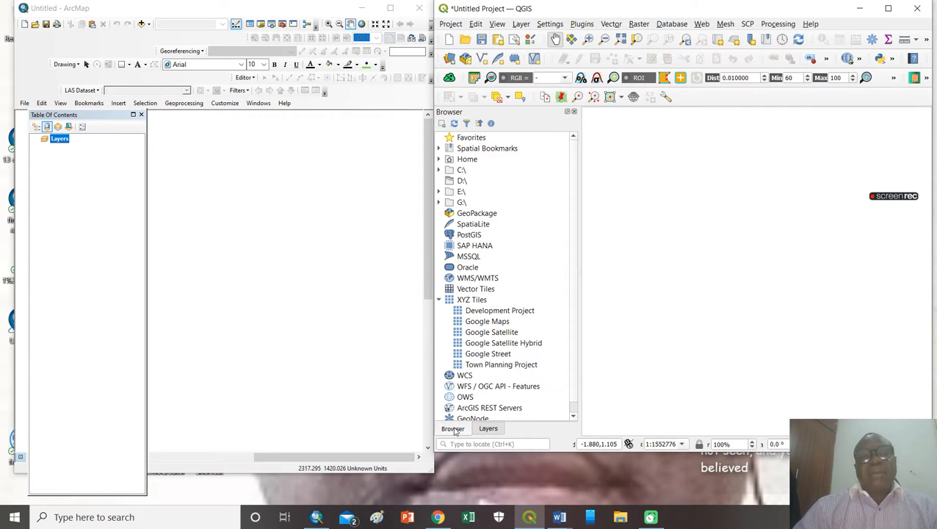
pyautogui.click(488, 430)
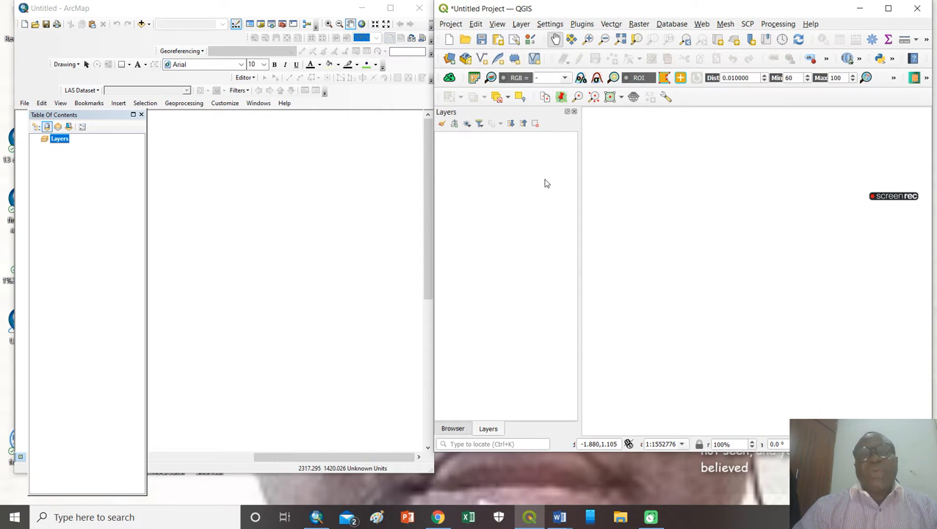
pyautogui.click(303, 246)
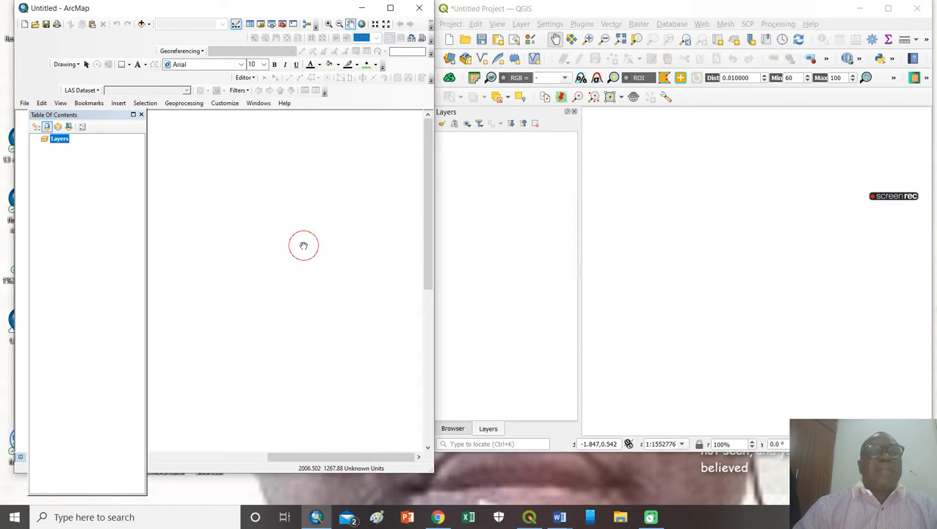
# - Reposition ArcMap's Table of Contents clear of the menu bar and most of the map view, and move QGIS further from ArcMap
pyautogui.moveTo(94, 118); pyautogui.dragTo(58, 110)
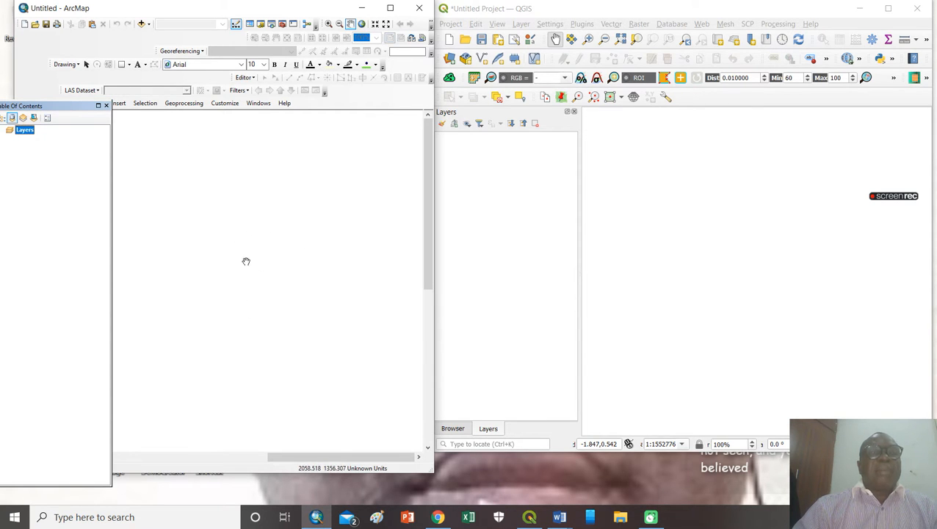
pyautogui.click(673, 247)
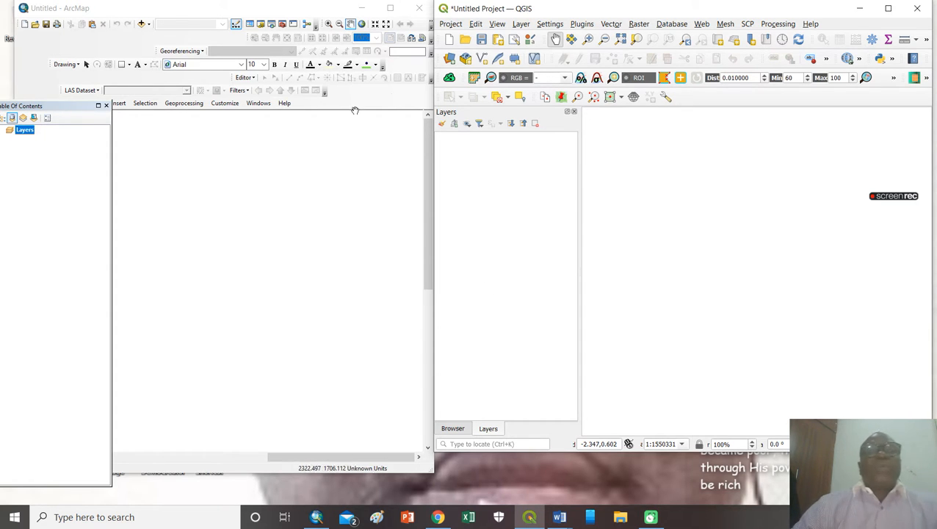
pyautogui.moveTo(582, 11); pyautogui.dragTo(595, 9)
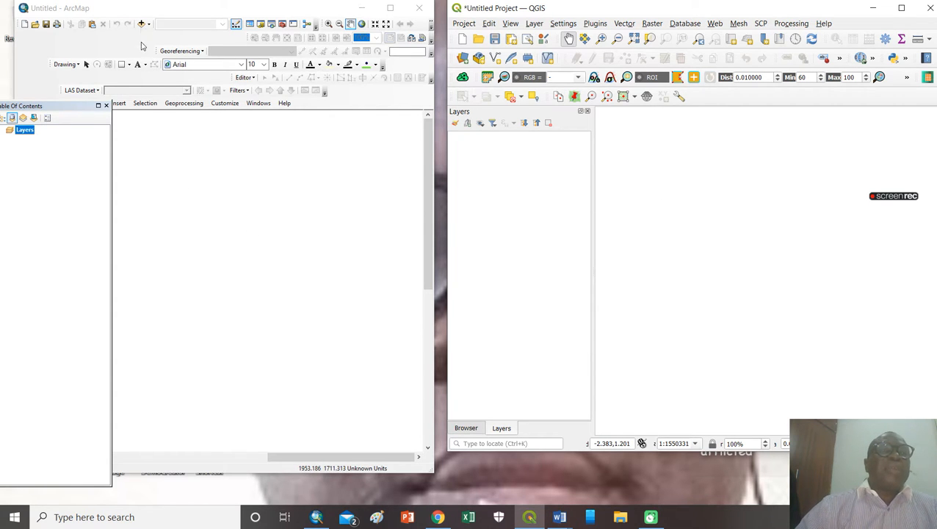
pyautogui.moveTo(66, 104); pyautogui.dragTo(70, 129)
pyautogui.click(25, 103)
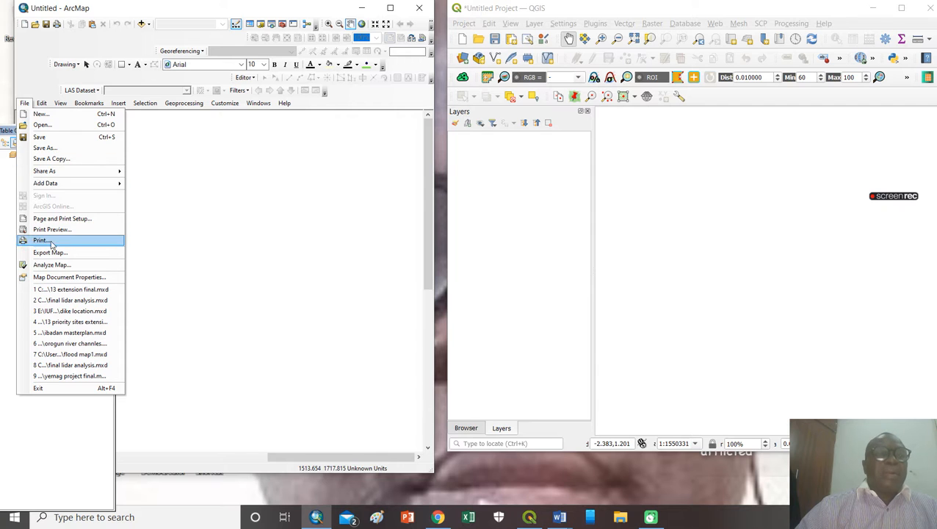
pyautogui.moveTo(65, 188)
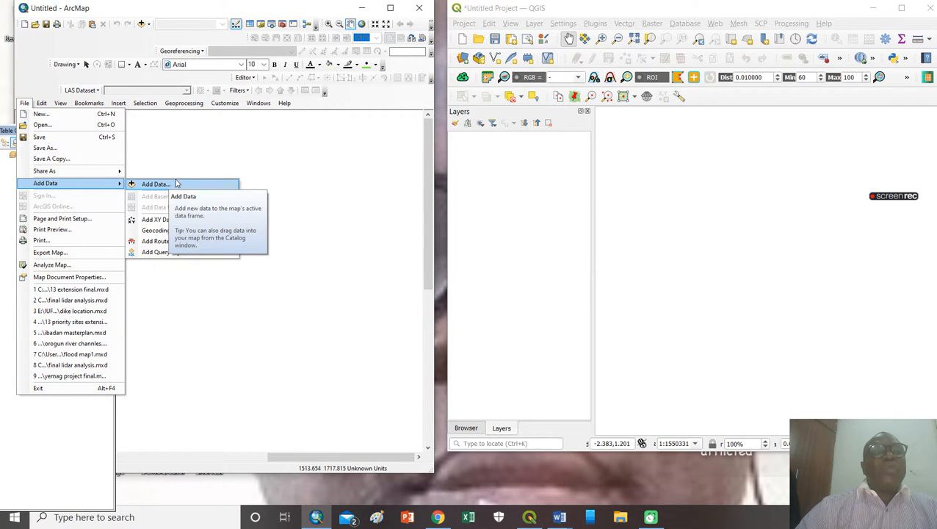
pyautogui.click(316, 167)
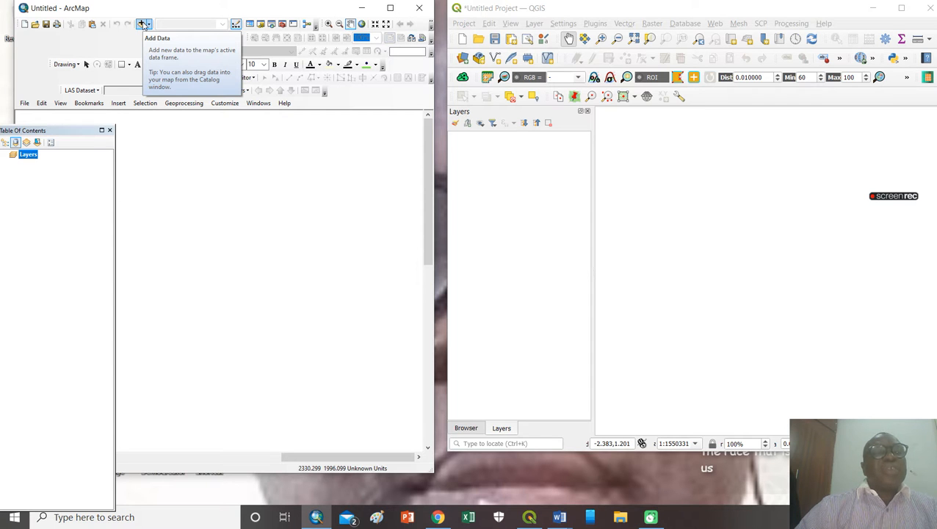
# - Start adding data to the ArcMap map and set the look-in location to the E:\ drive
pyautogui.click(143, 24)
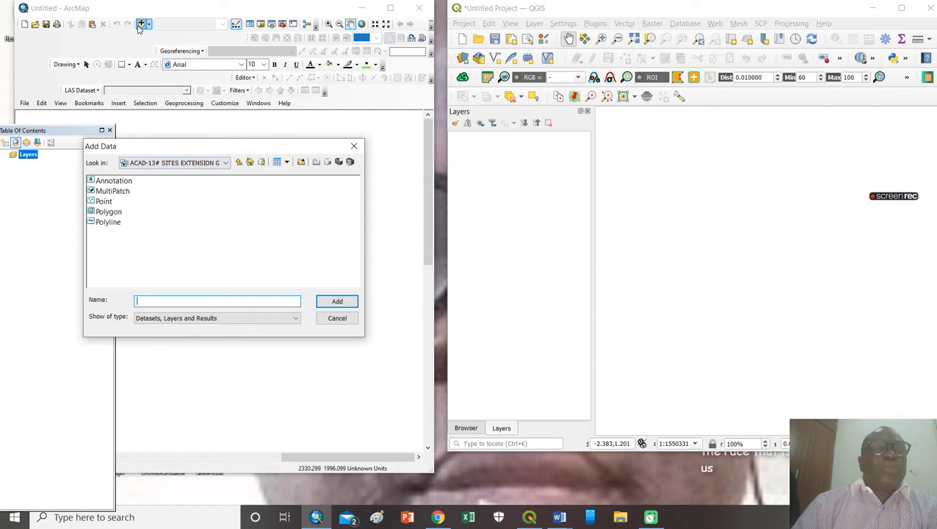
pyautogui.click(226, 167)
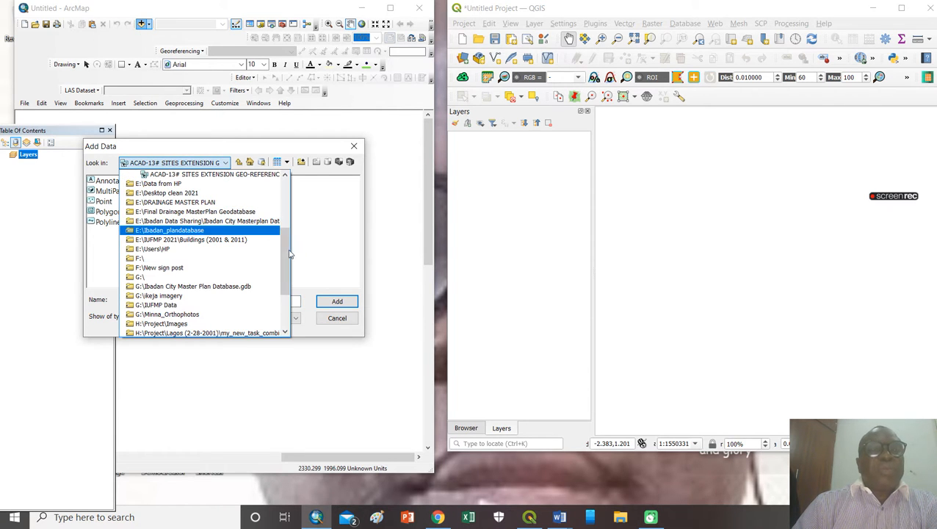
pyautogui.scroll(2, 280, 248)
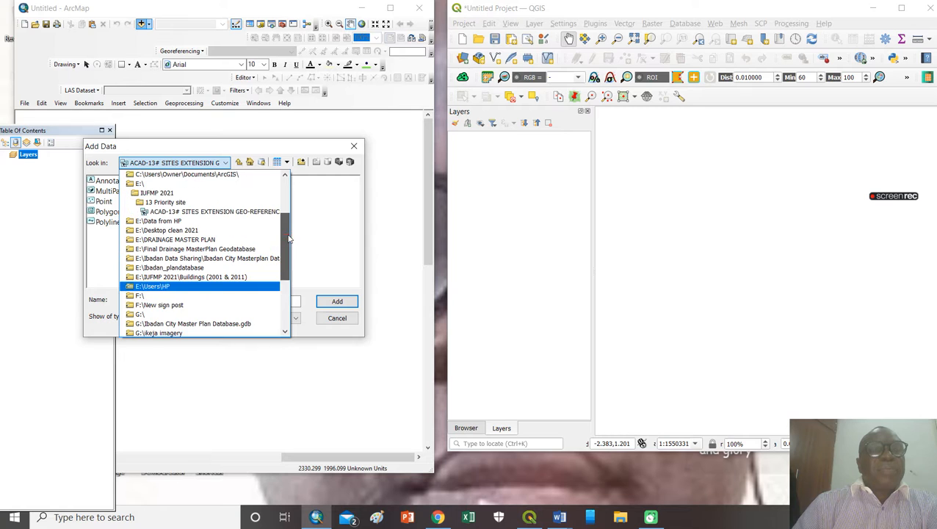
pyautogui.click(147, 184)
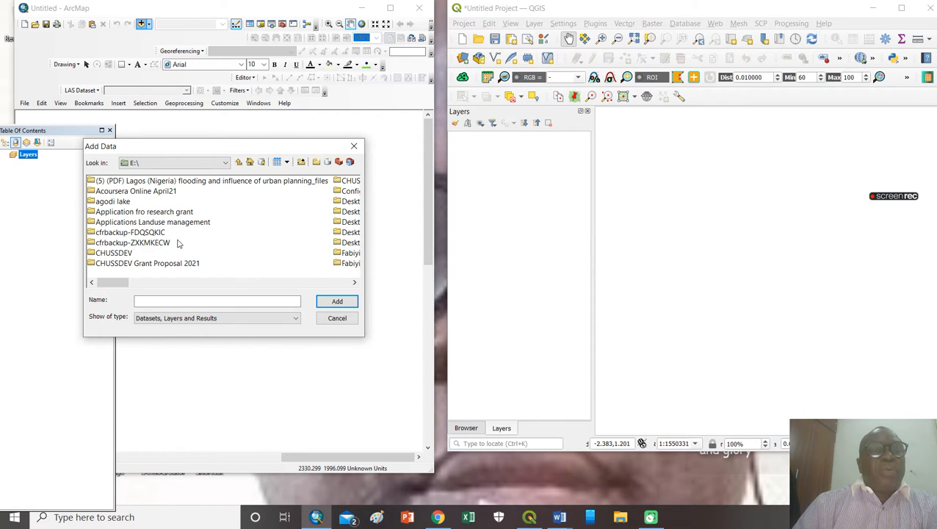
# - Look inside the agodi lake and Ibadan folders for data and return to the E:\ folder list
pyautogui.doubleClick(119, 202)
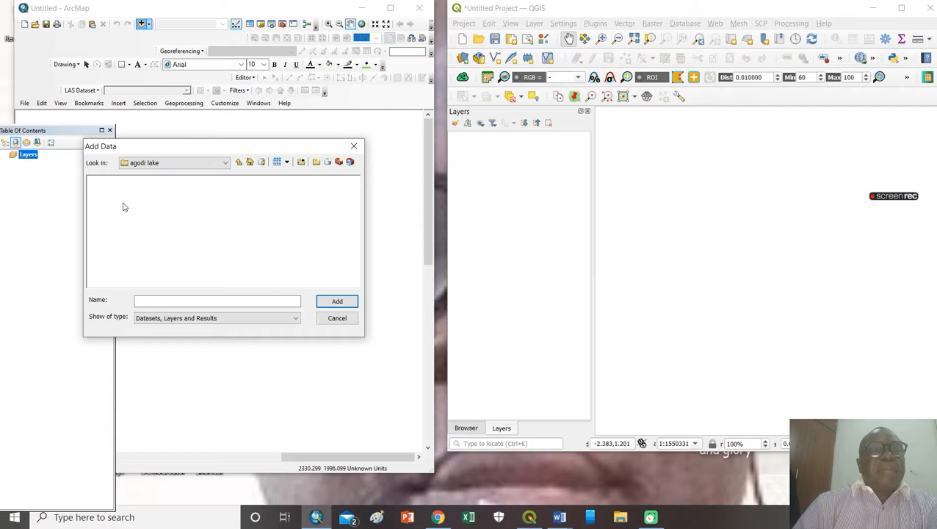
pyautogui.click(239, 161)
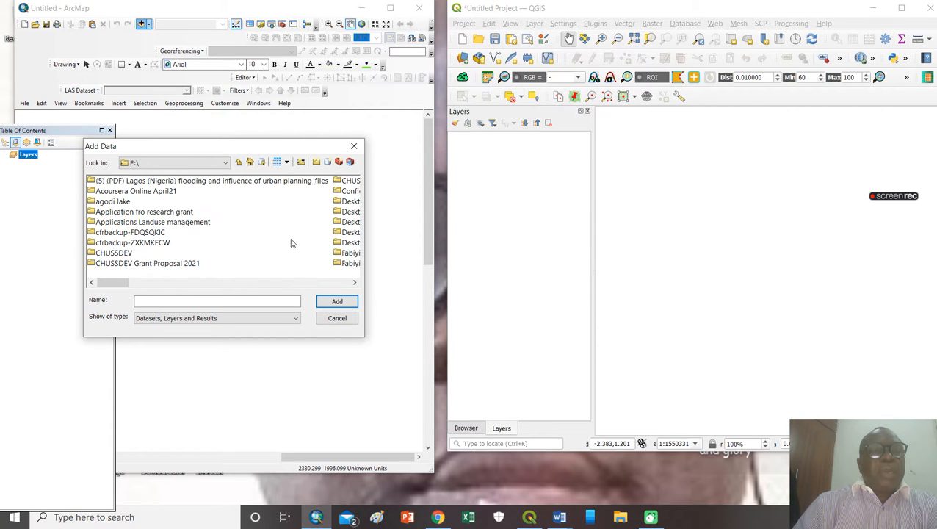
pyautogui.click(354, 282)
pyautogui.click(354, 282)
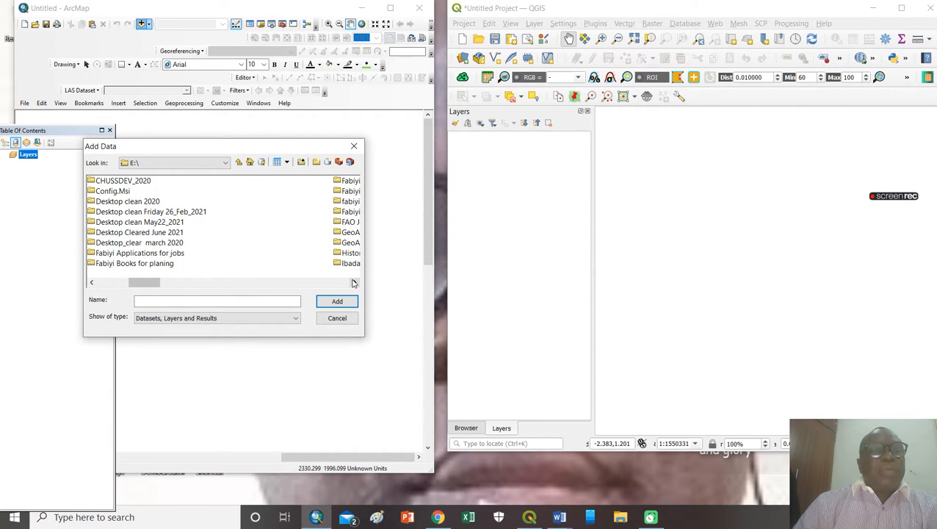
pyautogui.click(354, 282)
pyautogui.doubleClick(106, 264)
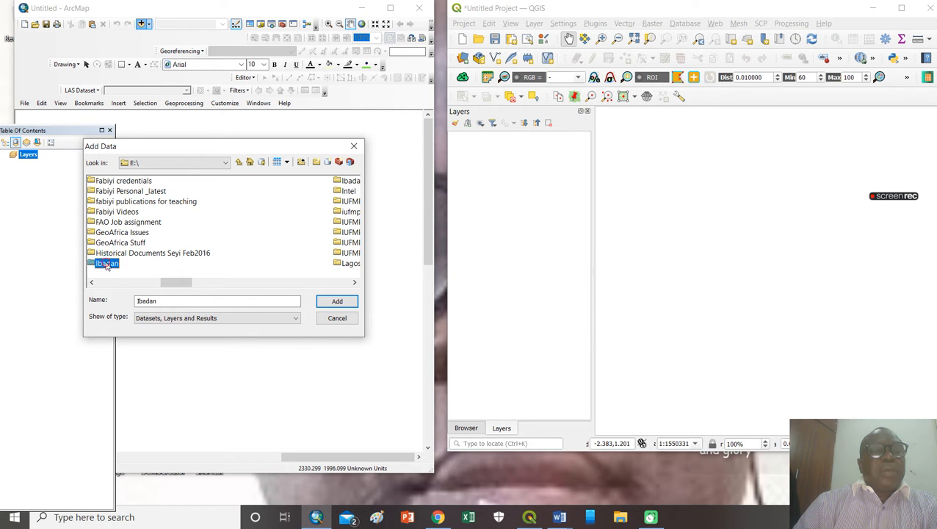
pyautogui.click(238, 163)
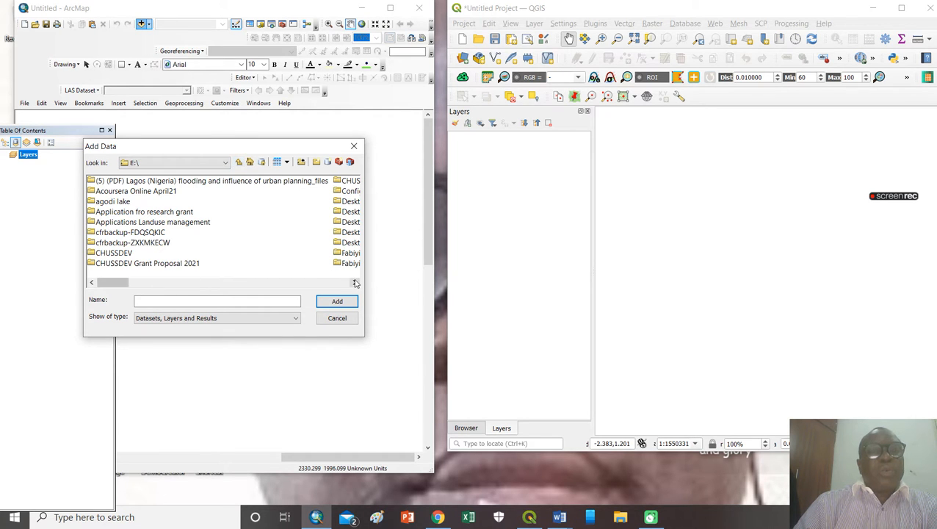
# - Open the IUFMP 2021 folder on the E:\ drive as the source of the data
pyautogui.click(354, 282)
pyautogui.click(355, 283)
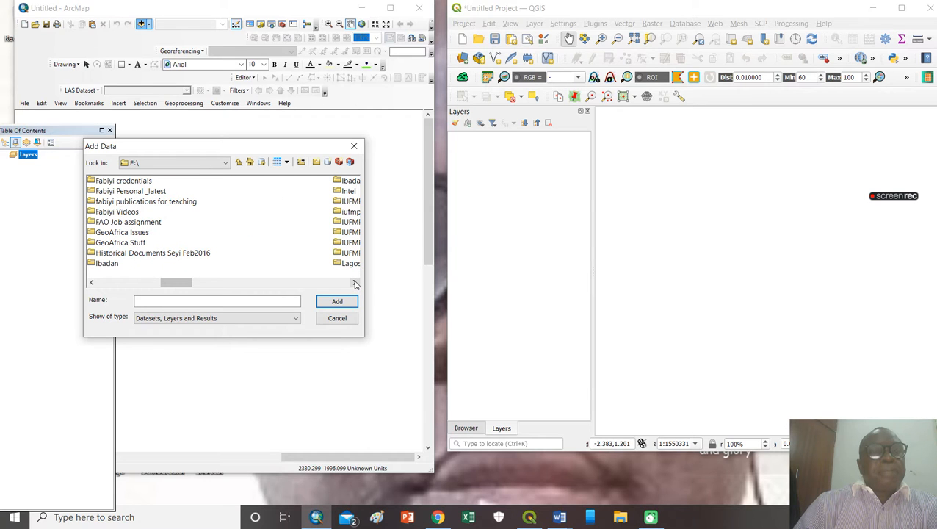
pyautogui.click(355, 282)
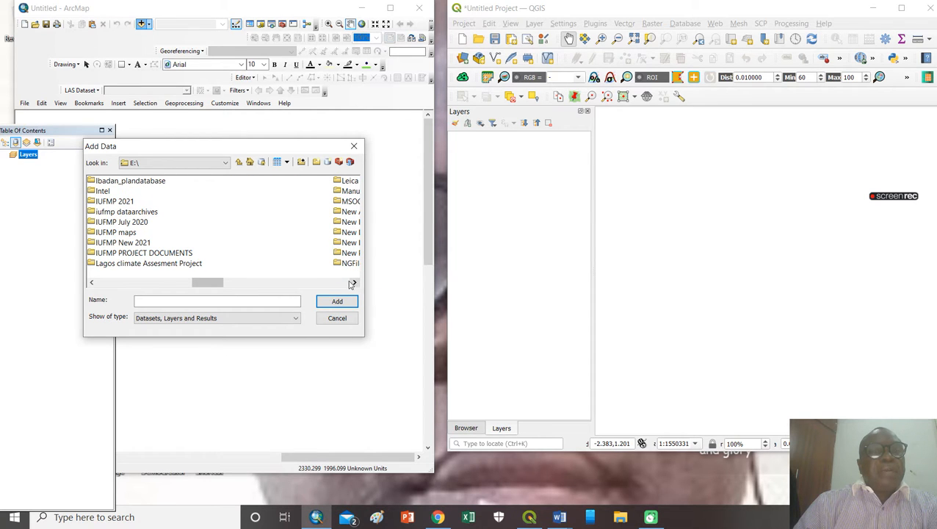
pyautogui.doubleClick(126, 202)
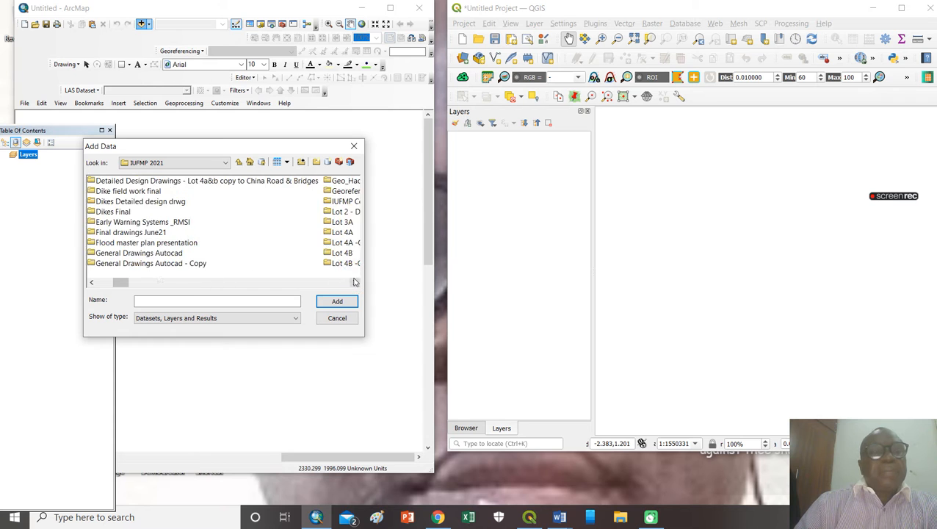
# - Add the area impactedMts.shp shapefile to the ArcMap map and shift the Table of Contents slightly toward the menu bar
pyautogui.click(354, 282)
pyautogui.click(355, 282)
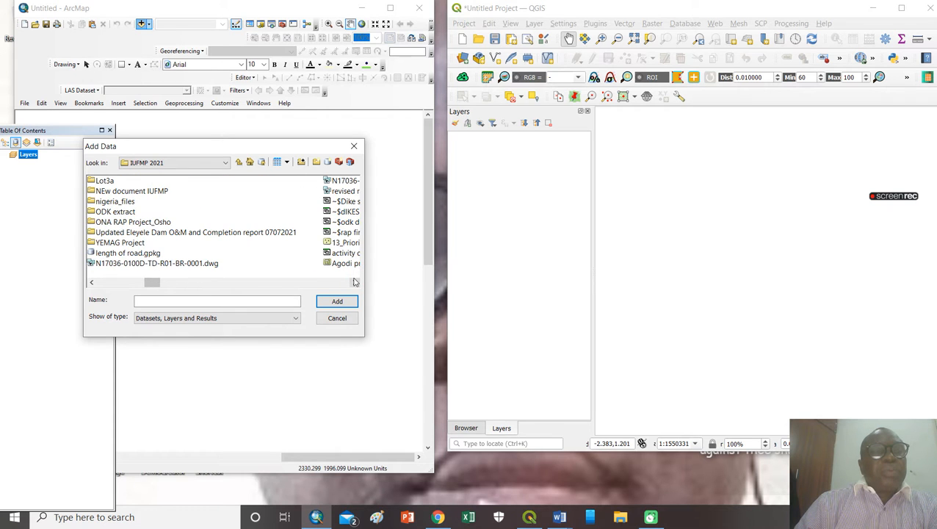
pyautogui.click(354, 282)
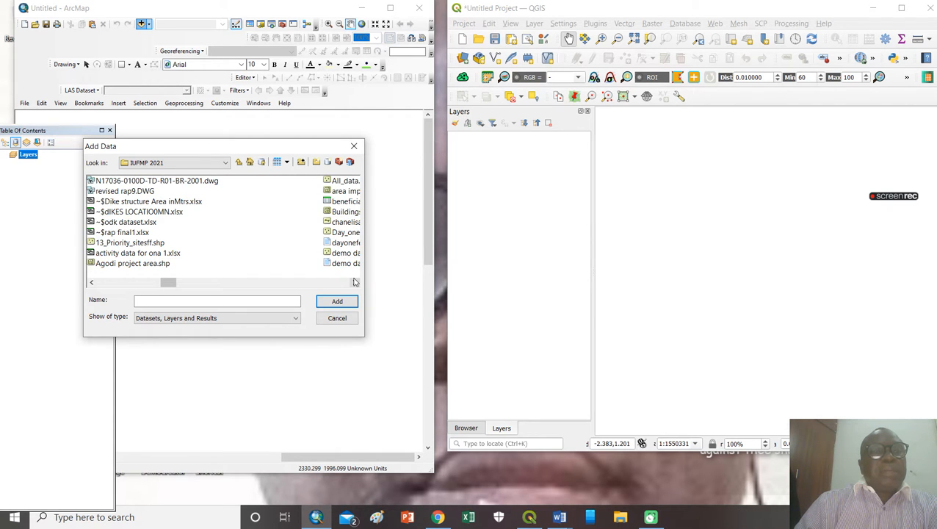
pyautogui.click(355, 282)
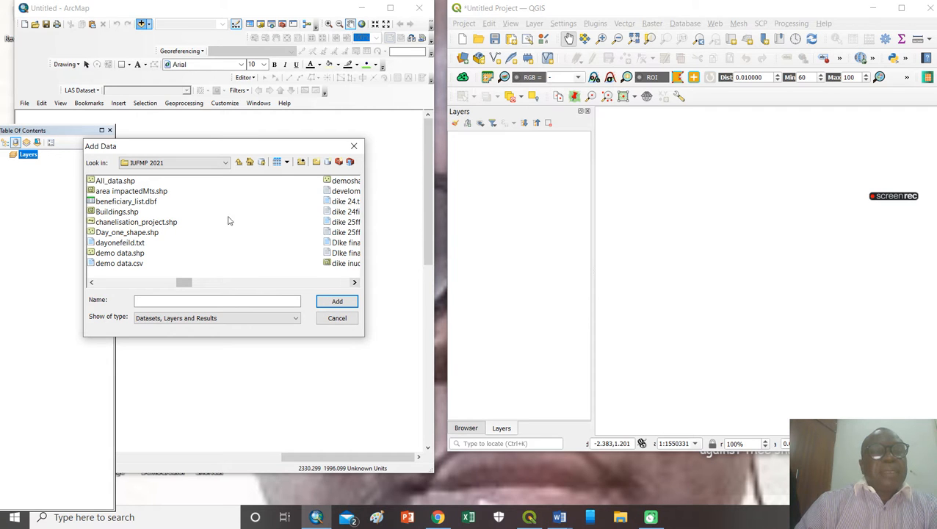
pyautogui.click(166, 194)
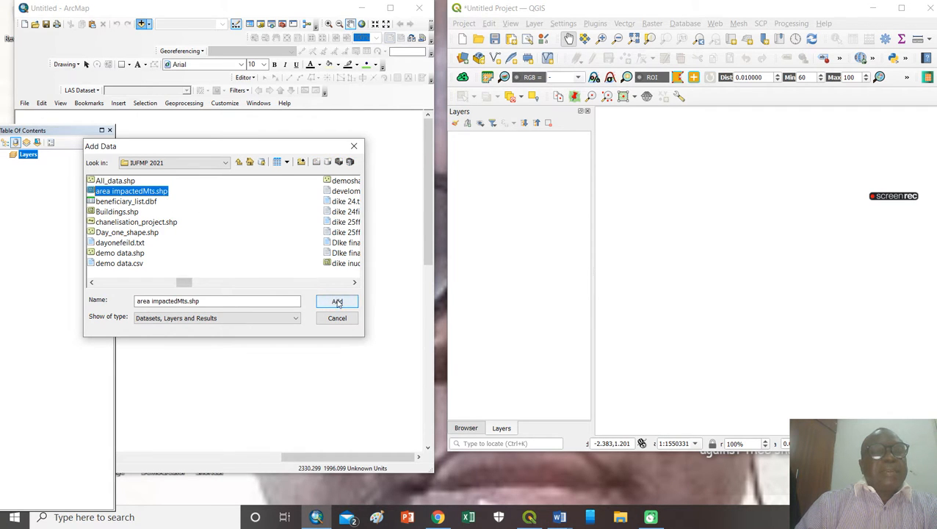
pyautogui.click(337, 301)
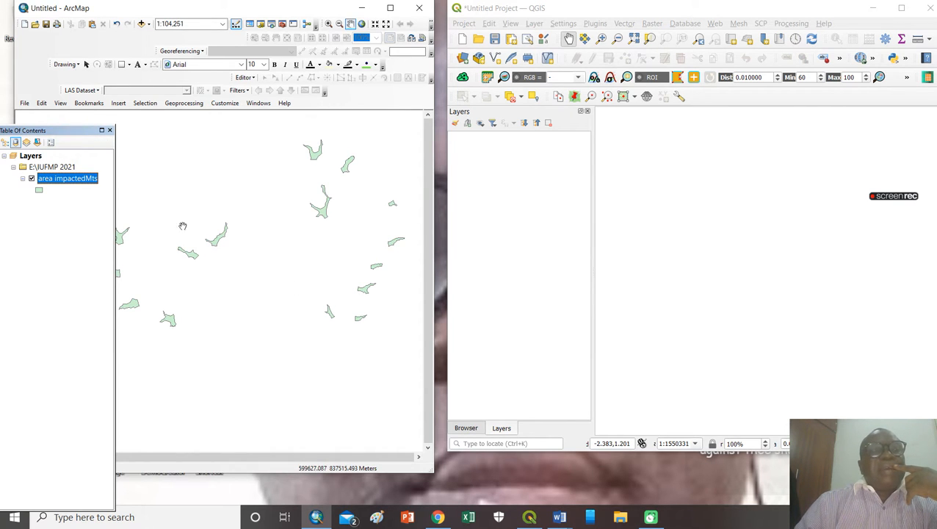
pyautogui.moveTo(31, 136); pyautogui.dragTo(36, 130)
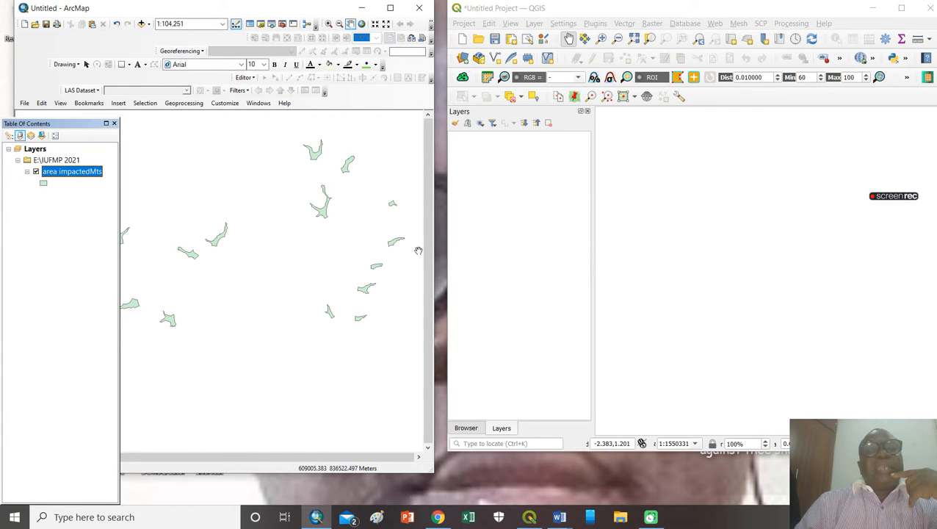
# - Switch to QGIS, start adding a vector layer in a taller Data Source Manager window, and browse for its dataset file
pyautogui.click(691, 223)
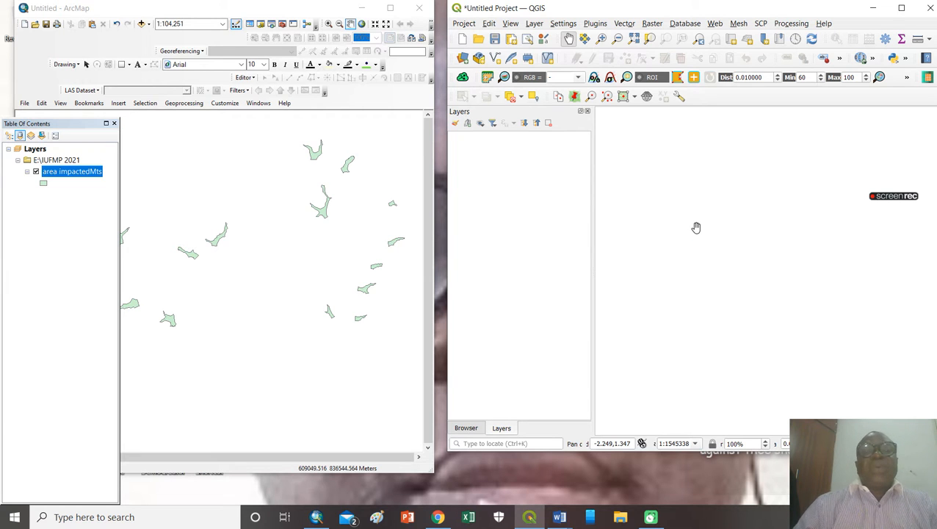
pyautogui.click(536, 24)
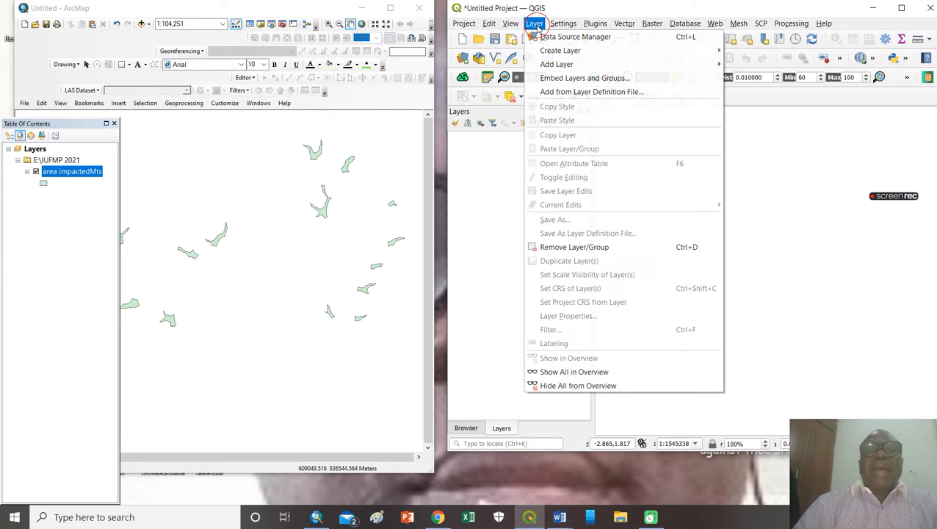
pyautogui.moveTo(541, 64)
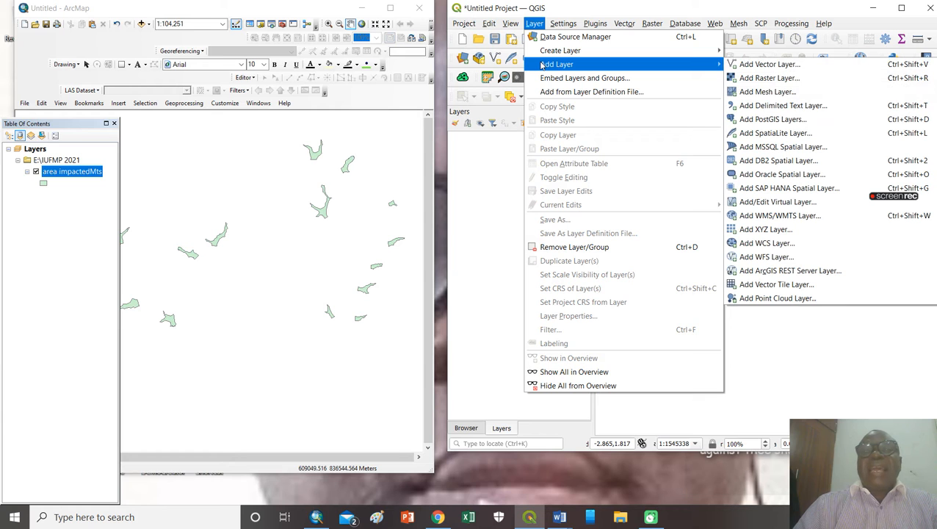
pyautogui.click(750, 66)
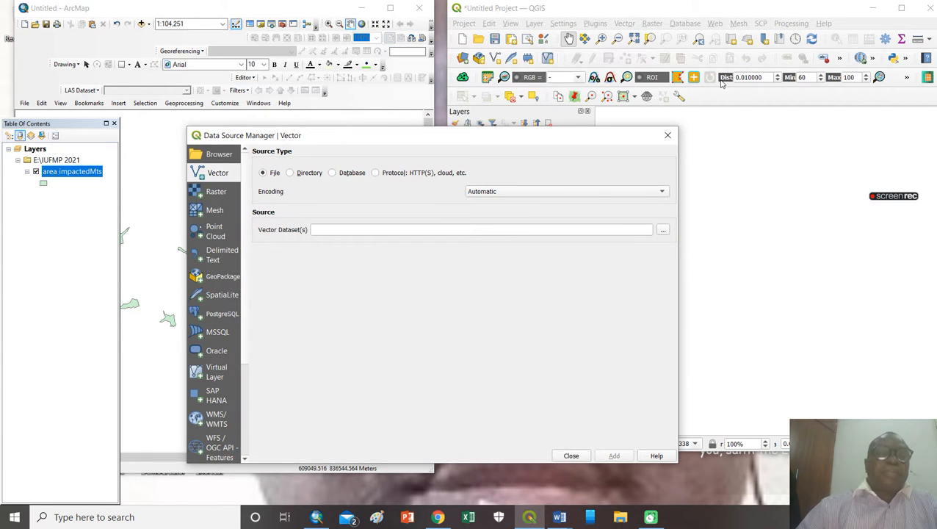
pyautogui.moveTo(398, 128); pyautogui.dragTo(409, 95)
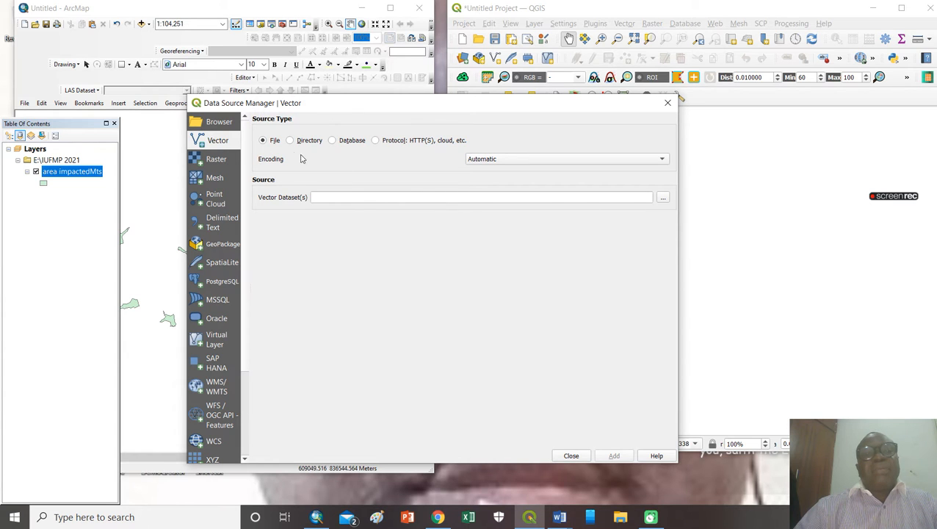
pyautogui.click(663, 200)
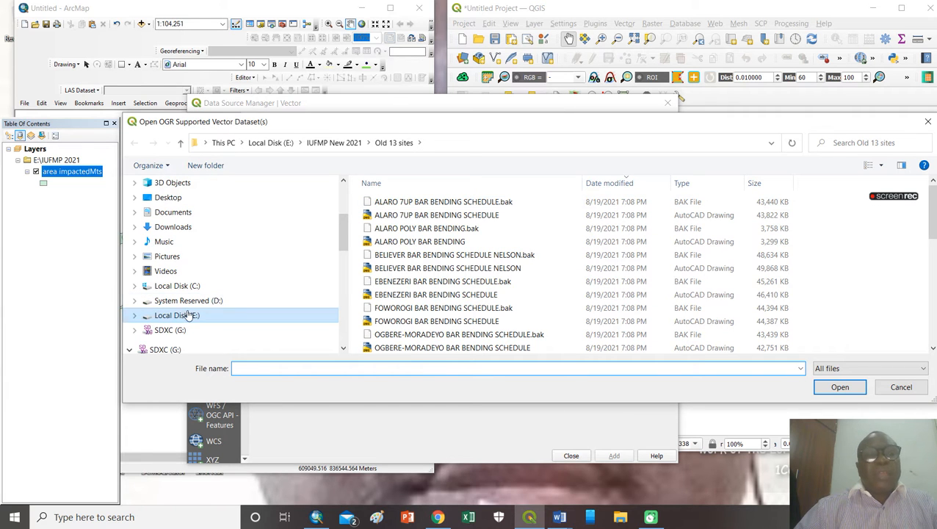
# - Look through the IUFMP New 2021 folder on Local Disk (E:) for the vector dataset
pyautogui.click(185, 313)
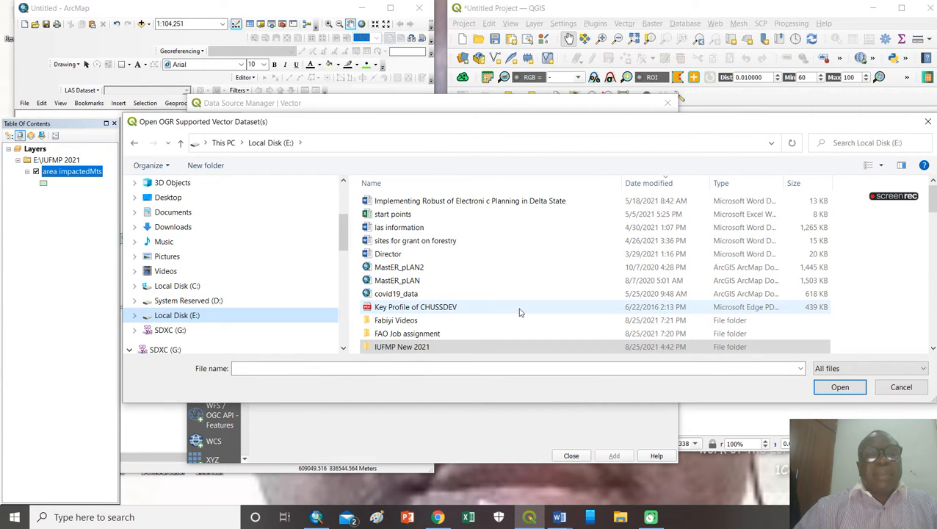
pyautogui.doubleClick(412, 345)
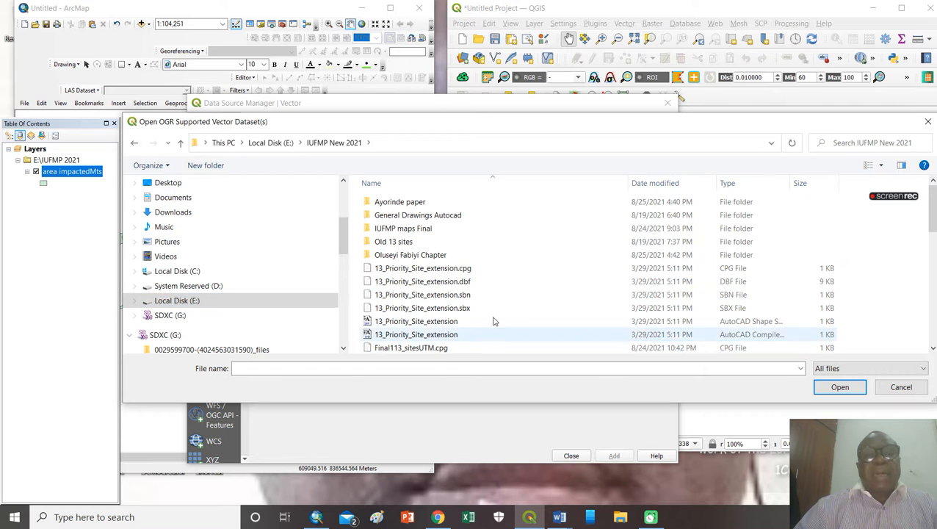
pyautogui.scroll(-4, 596, 254)
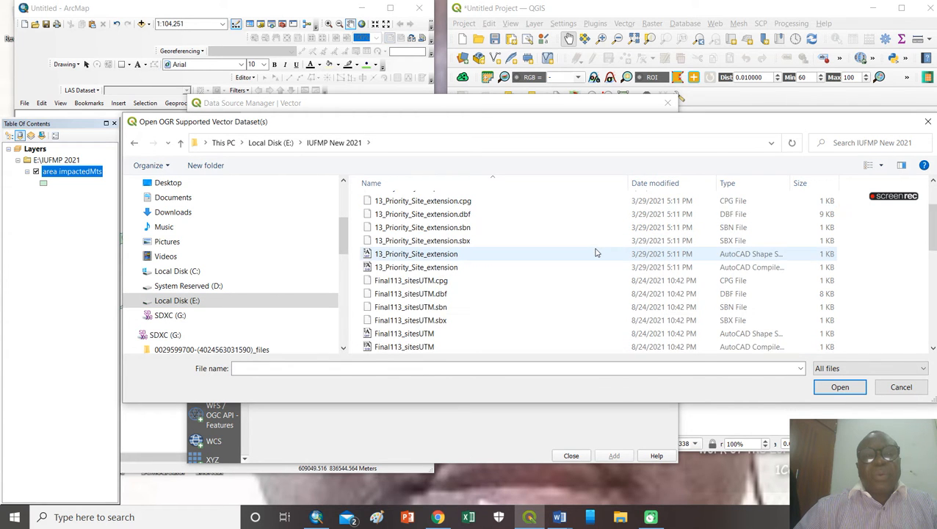
pyautogui.scroll(-3, 597, 253)
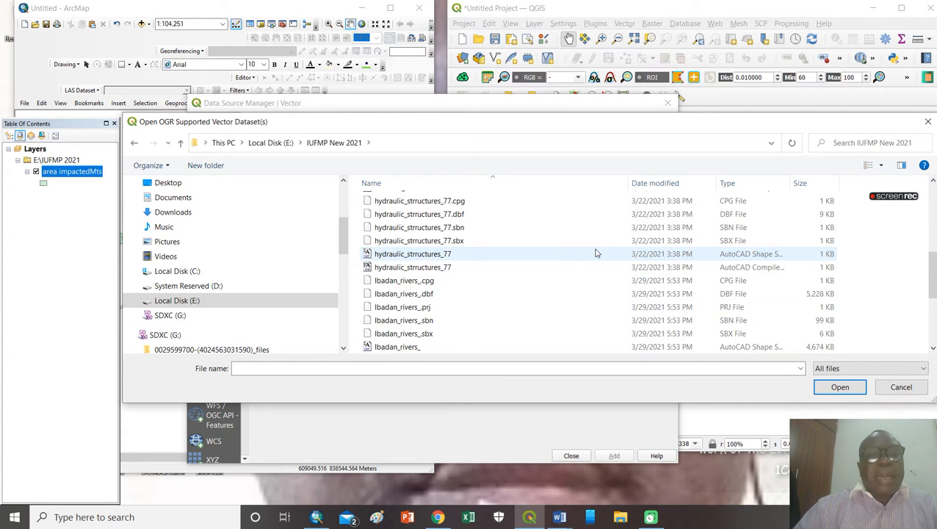
pyautogui.scroll(-2, 596, 253)
pyautogui.scroll(-1, 597, 254)
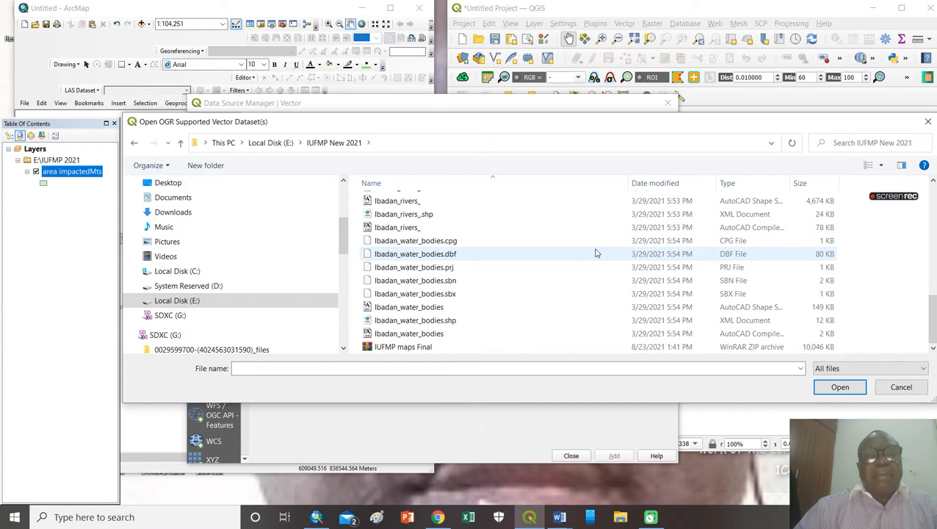
pyautogui.scroll(10, 596, 253)
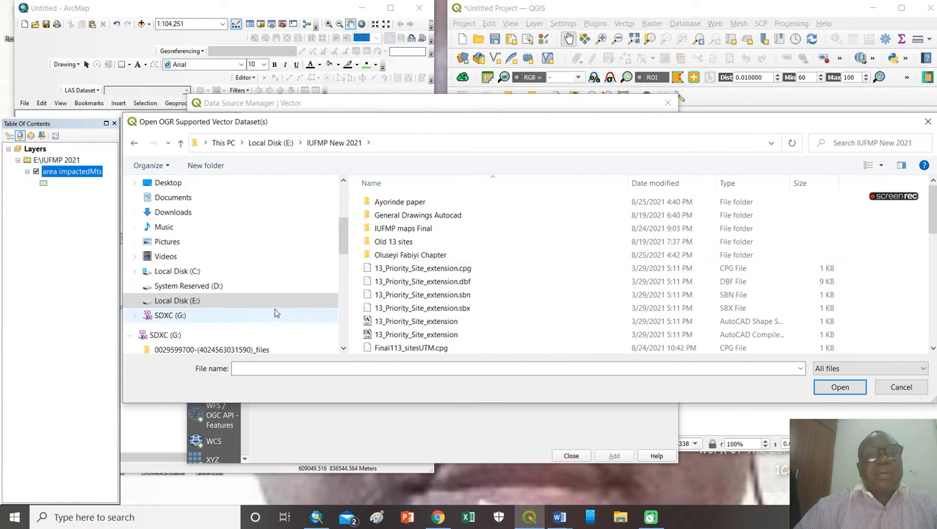
# - Open the IUFMP 2021 folder on Local Disk (E:) as the location of the vector dataset
pyautogui.click(178, 301)
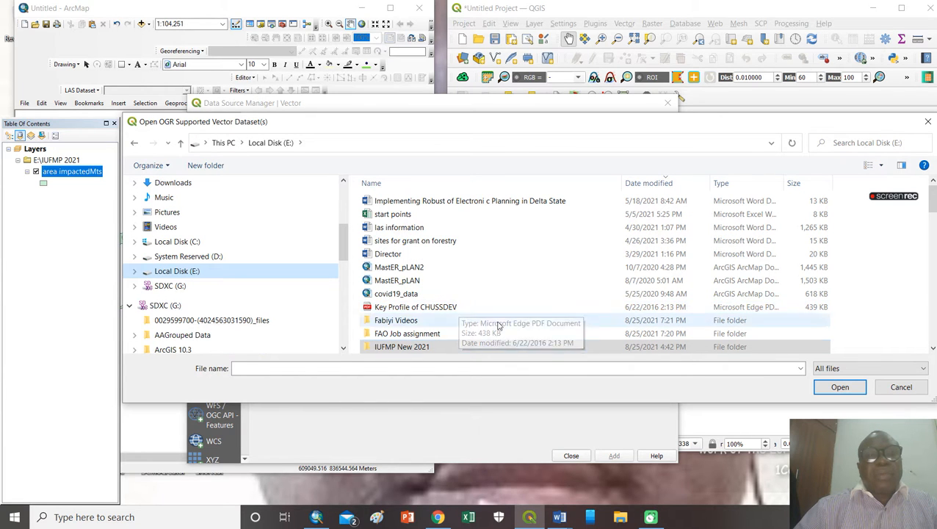
pyautogui.moveTo(932, 213); pyautogui.dragTo(933, 225)
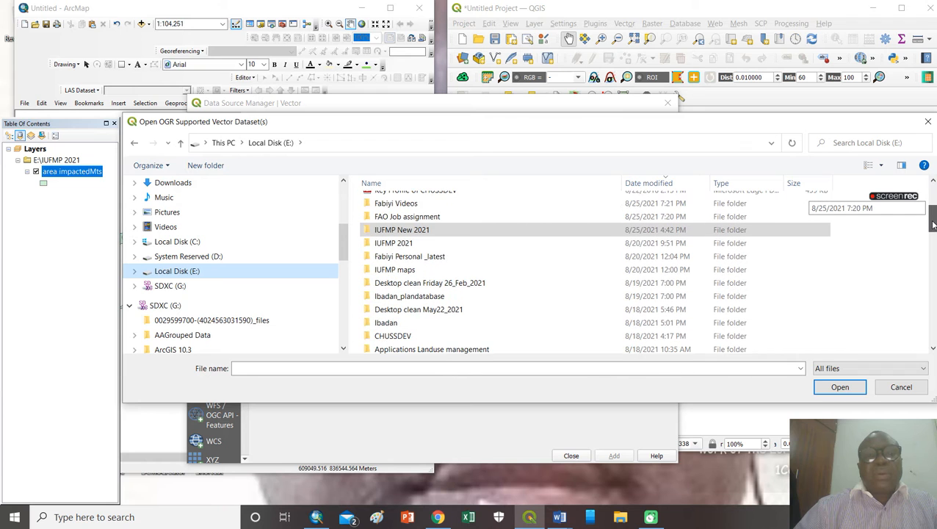
pyautogui.doubleClick(415, 243)
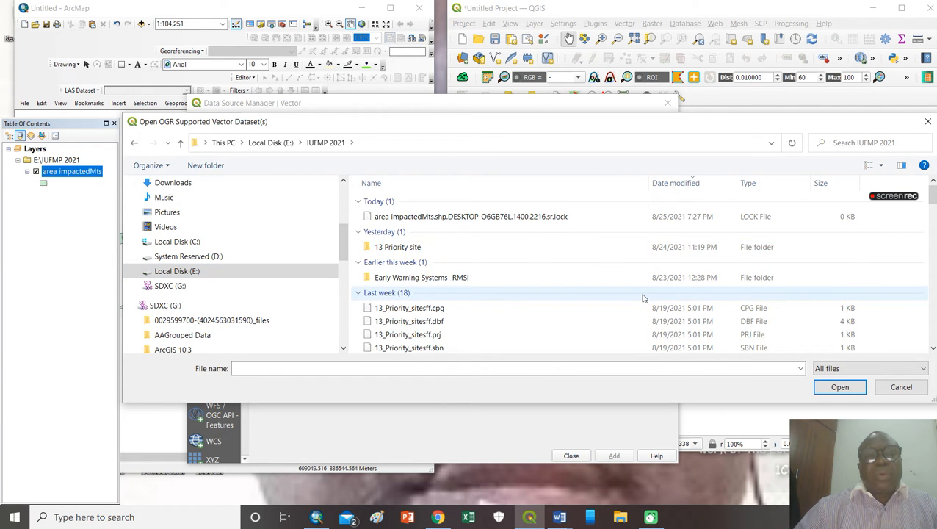
# - Look through the files in the IUFMP 2021 folder for a shapefile to add to QGIS
pyautogui.scroll(-4, 641, 297)
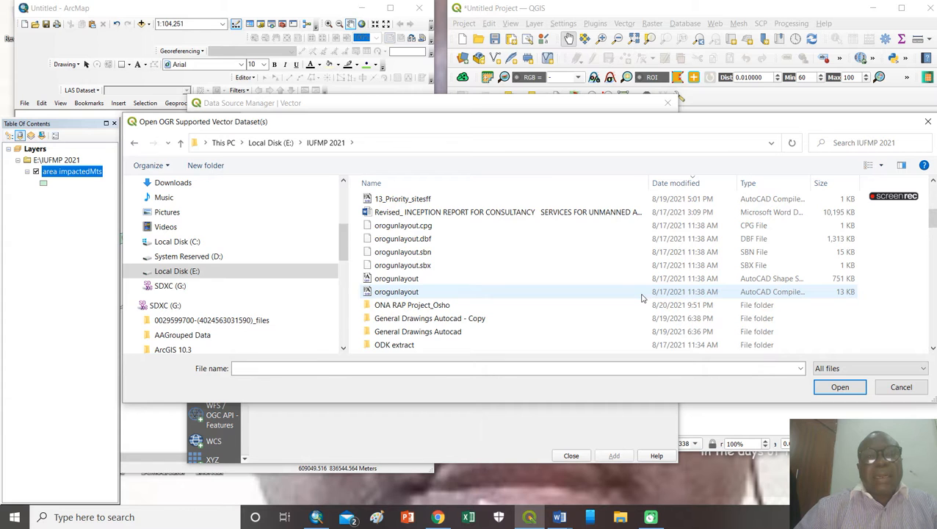
pyautogui.scroll(-10, 641, 297)
pyautogui.scroll(-6, 641, 297)
pyautogui.scroll(-1, 641, 297)
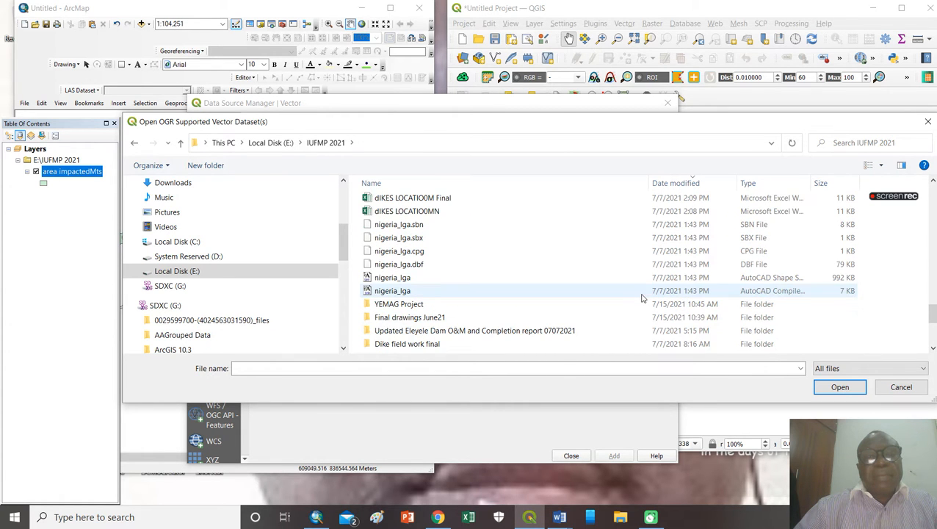
pyautogui.scroll(-3, 641, 297)
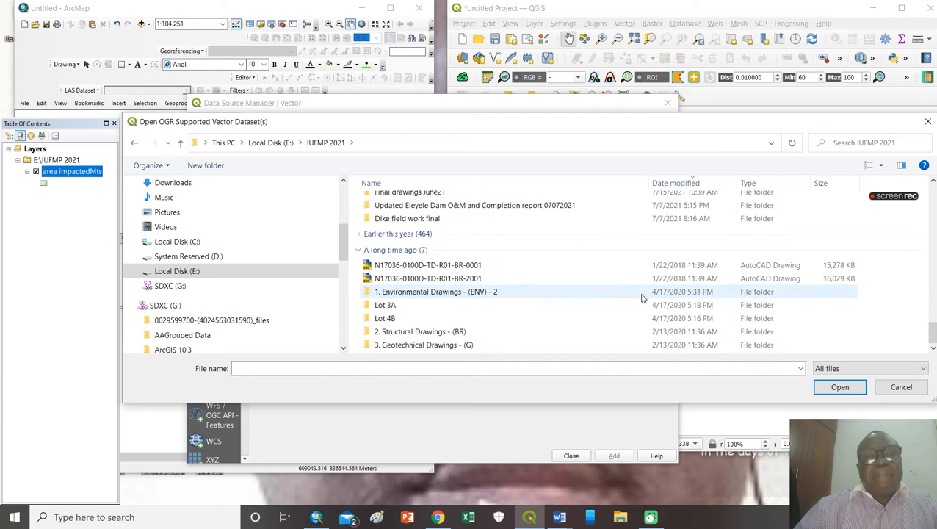
pyautogui.scroll(4, 641, 298)
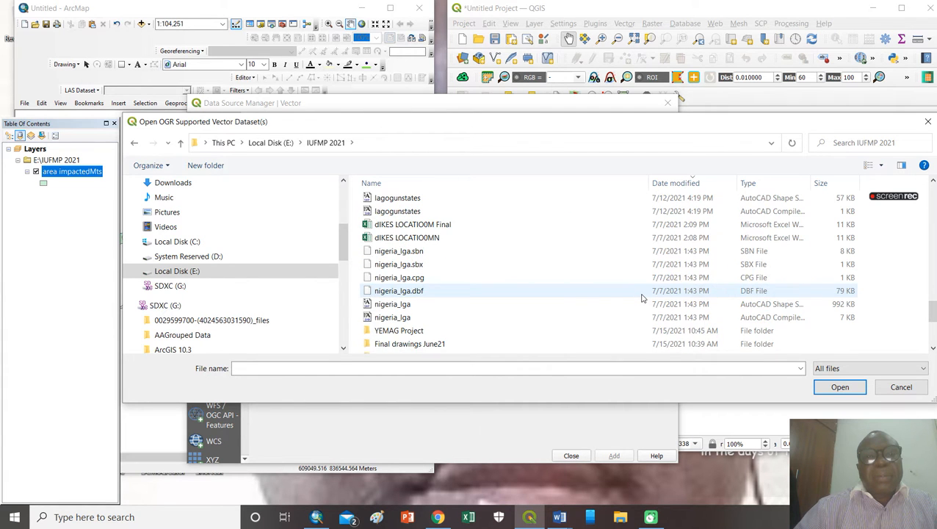
pyautogui.scroll(5, 641, 297)
pyautogui.scroll(6, 641, 298)
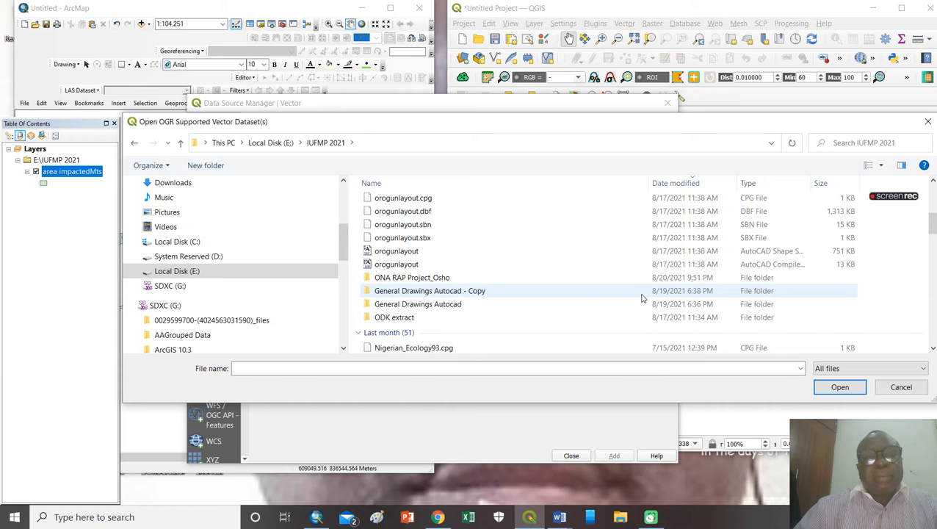
pyautogui.scroll(6, 641, 298)
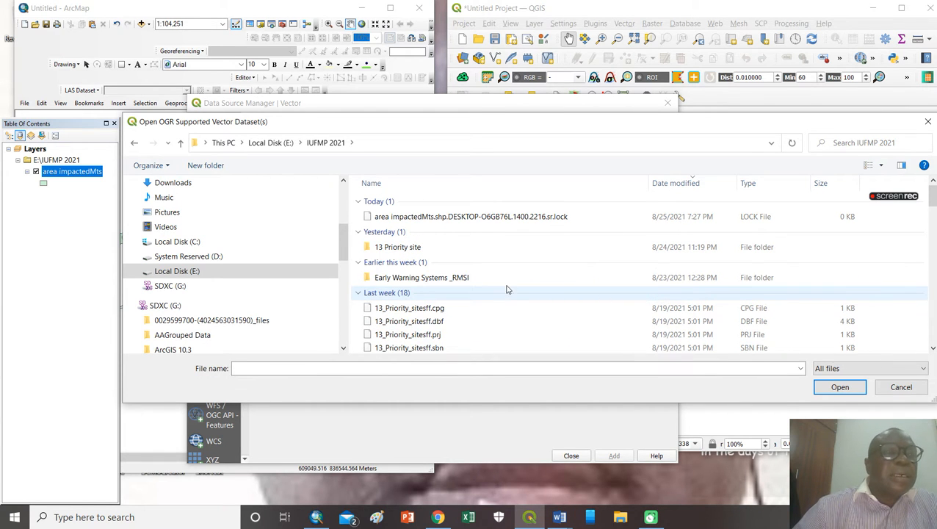
pyautogui.scroll(-4, 542, 253)
pyautogui.scroll(5, 543, 258)
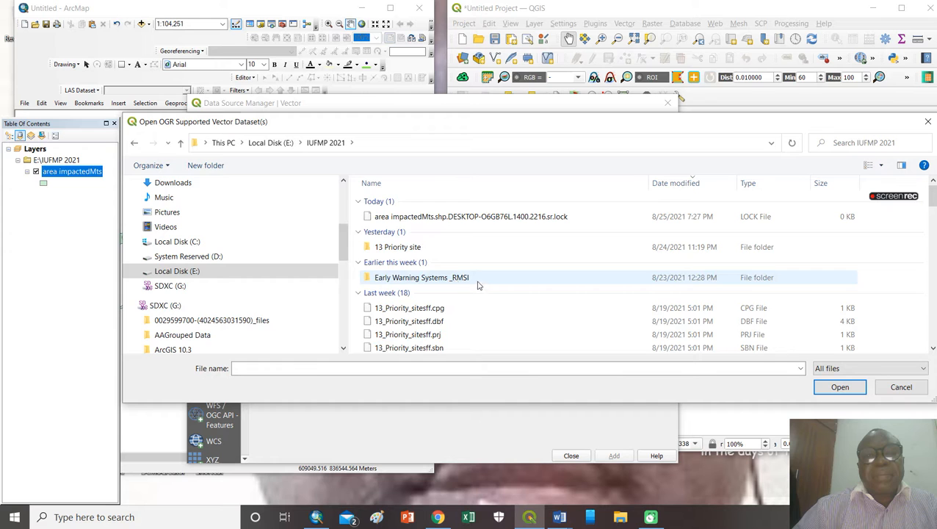
pyautogui.scroll(-4, 478, 285)
pyautogui.scroll(-3, 475, 304)
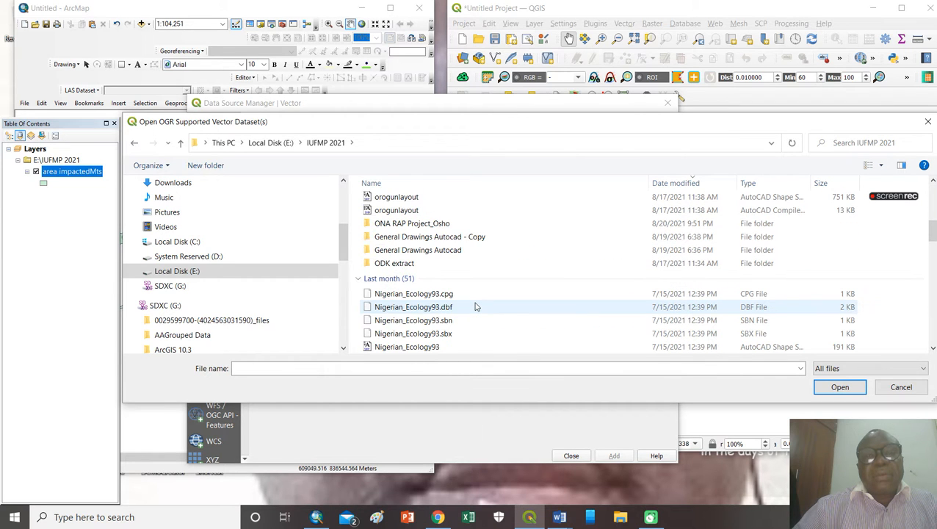
pyautogui.scroll(-2, 475, 306)
pyautogui.scroll(-8, 475, 306)
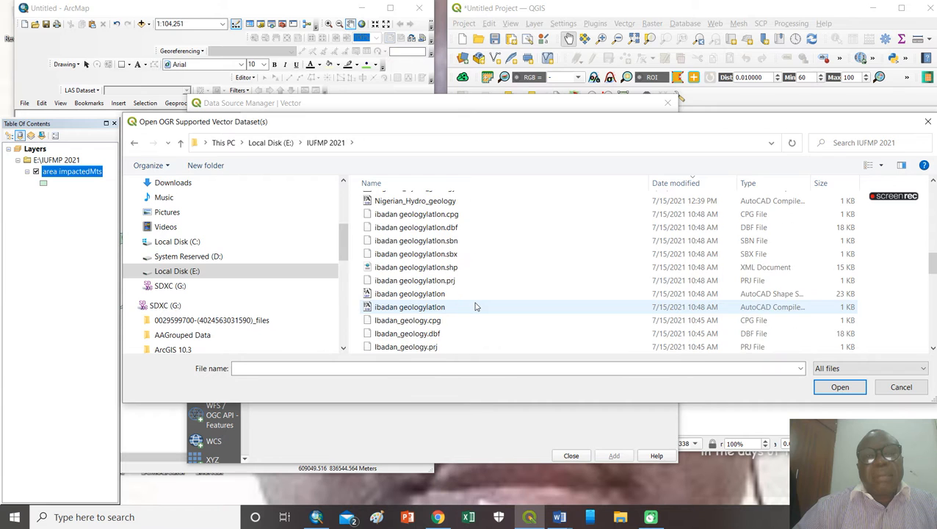
pyautogui.scroll(-3, 475, 307)
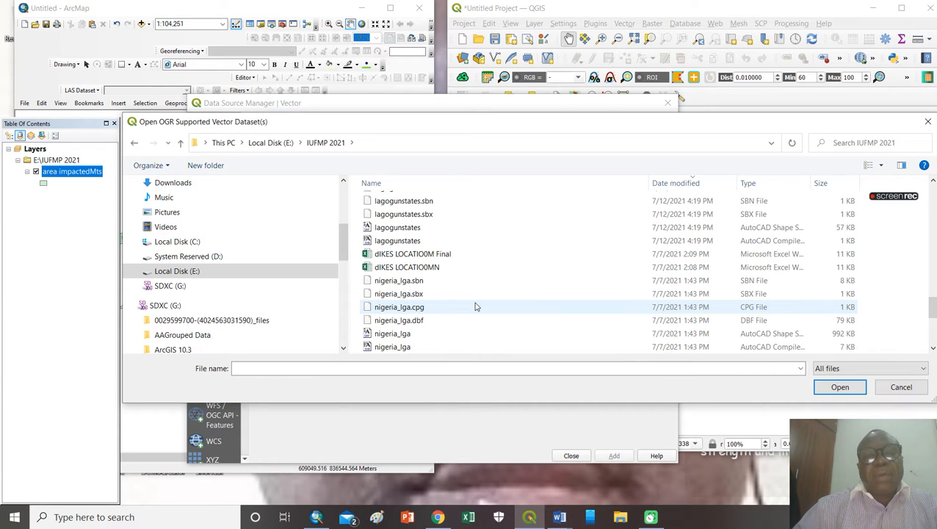
pyautogui.scroll(2, 475, 306)
pyautogui.scroll(-5, 475, 307)
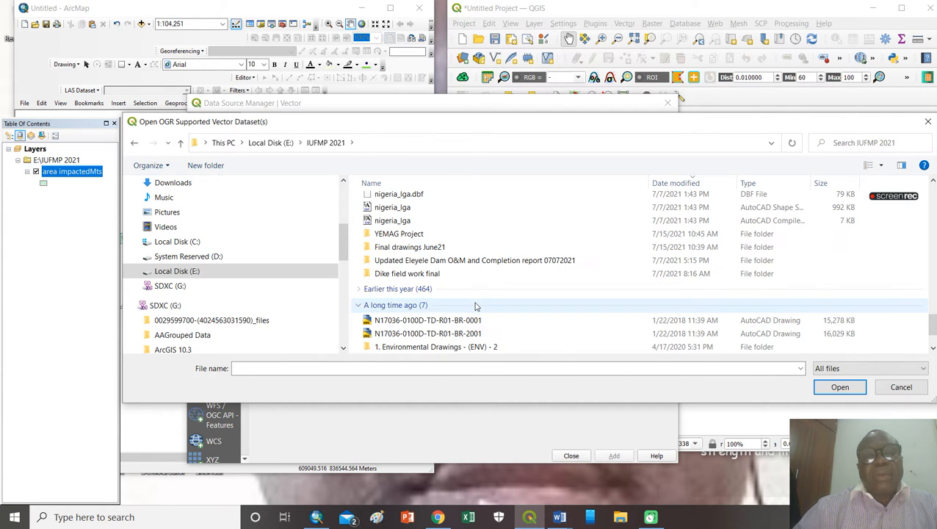
pyautogui.scroll(-2, 584, 312)
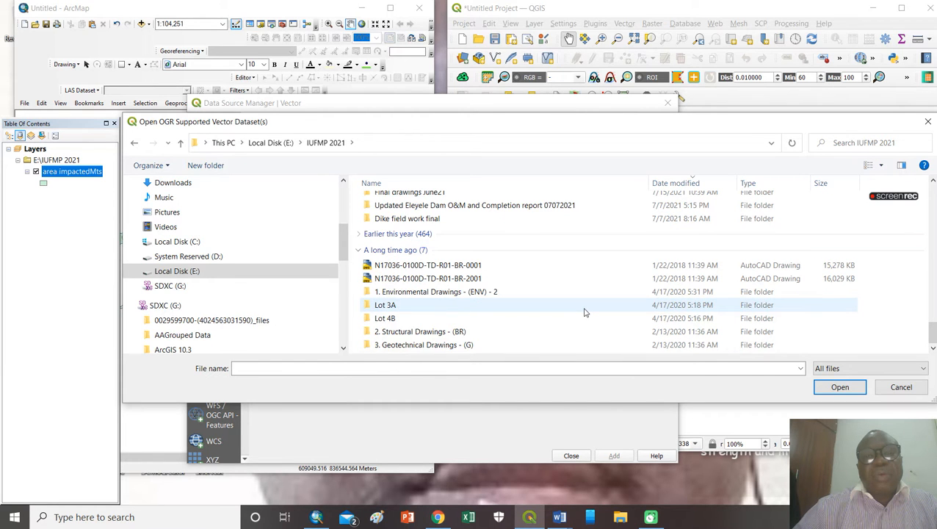
pyautogui.scroll(5, 585, 312)
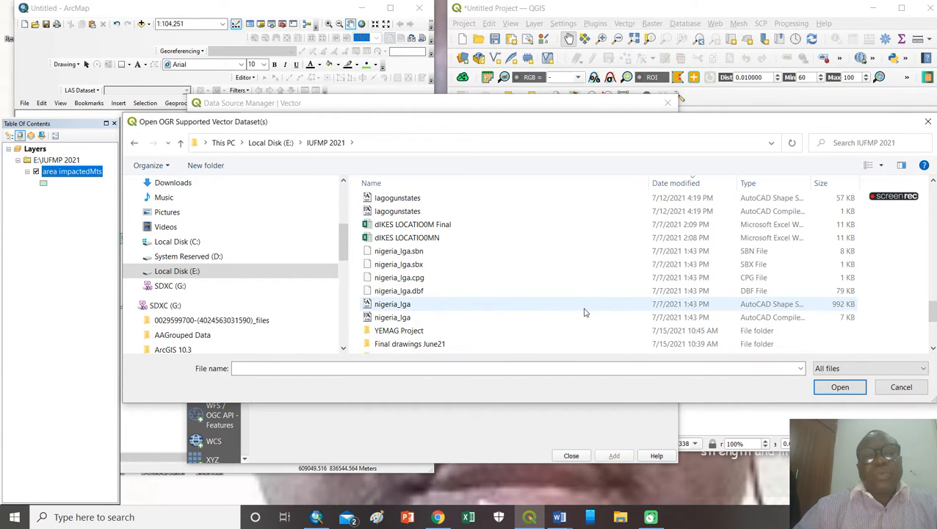
pyautogui.scroll(4, 585, 312)
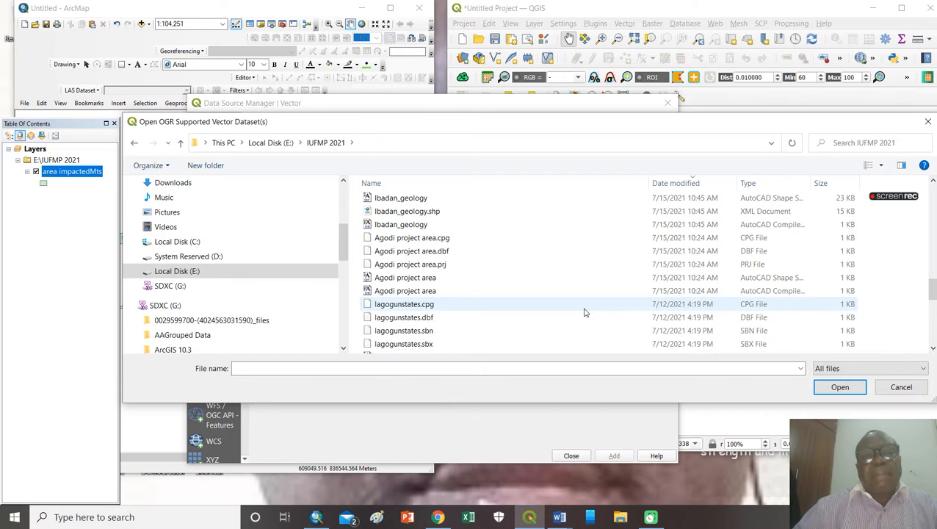
pyautogui.scroll(6, 585, 312)
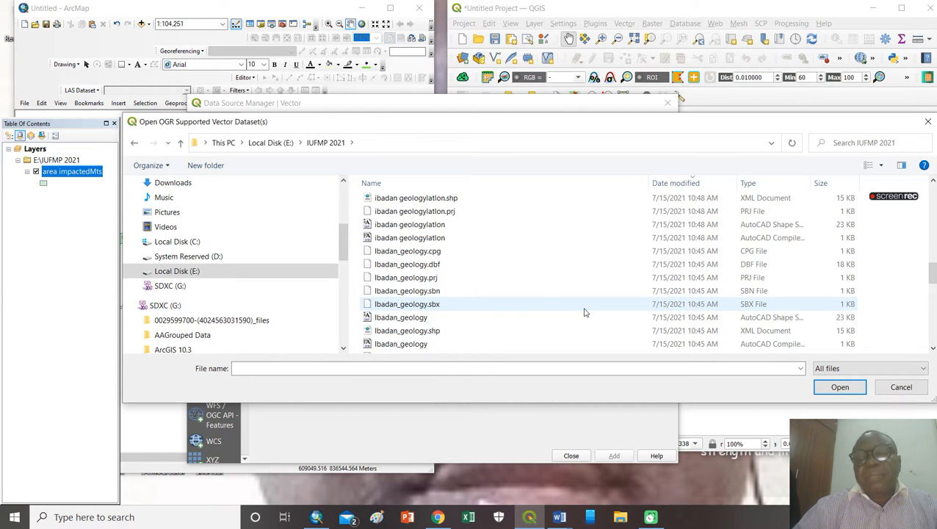
# - Review the vector file formats that can be filtered and keep the file list on All files
pyautogui.click(921, 368)
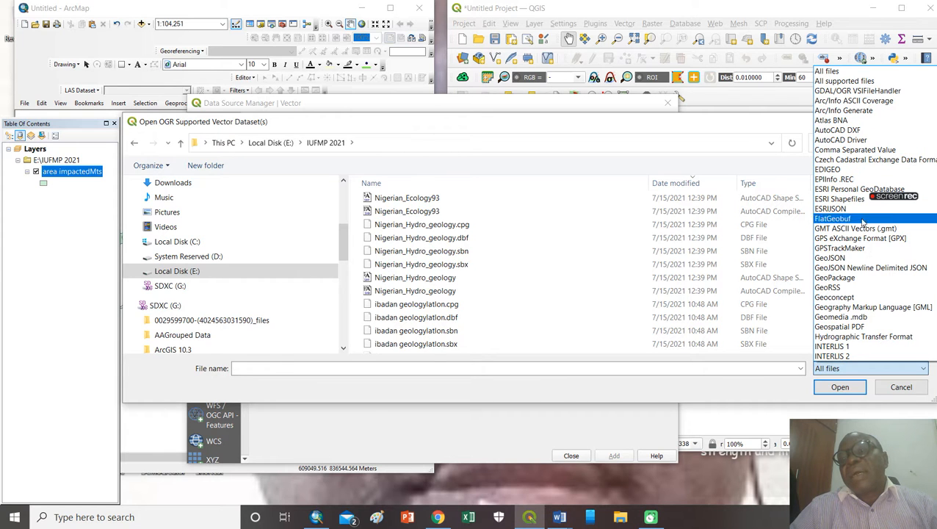
pyautogui.click(859, 74)
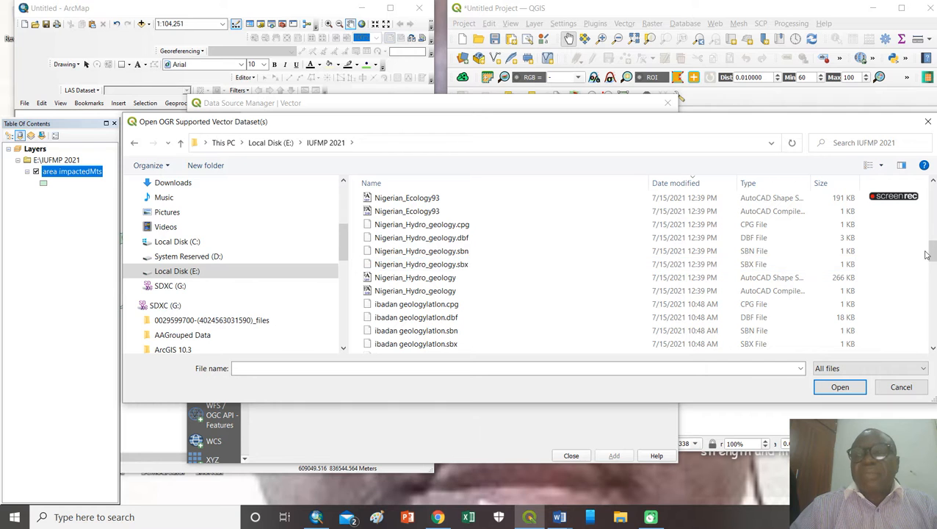
pyautogui.scroll(-4, 931, 249)
pyautogui.scroll(5, 931, 249)
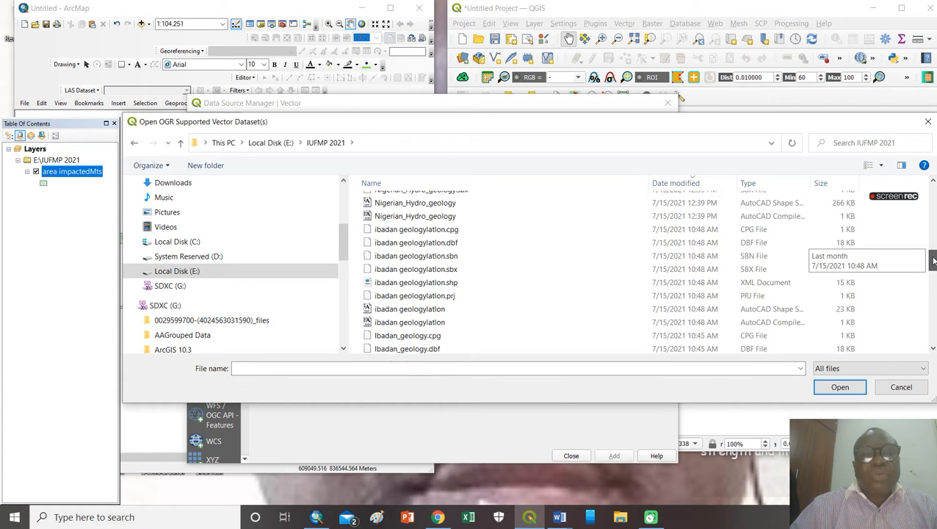
# - Add the 13_Priority_sitesff.shp shapefile to the QGIS project and close the Data Source Manager
pyautogui.moveTo(933, 250); pyautogui.dragTo(931, 200)
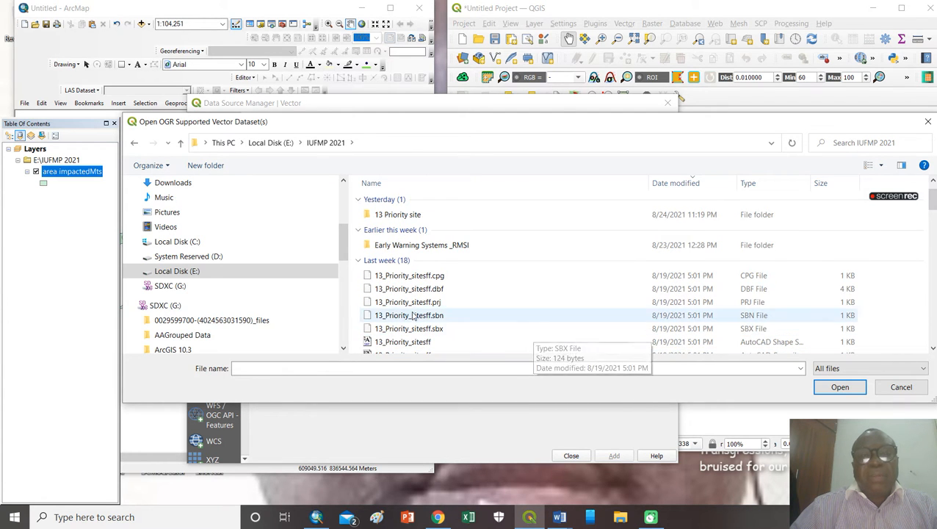
pyautogui.click(932, 350)
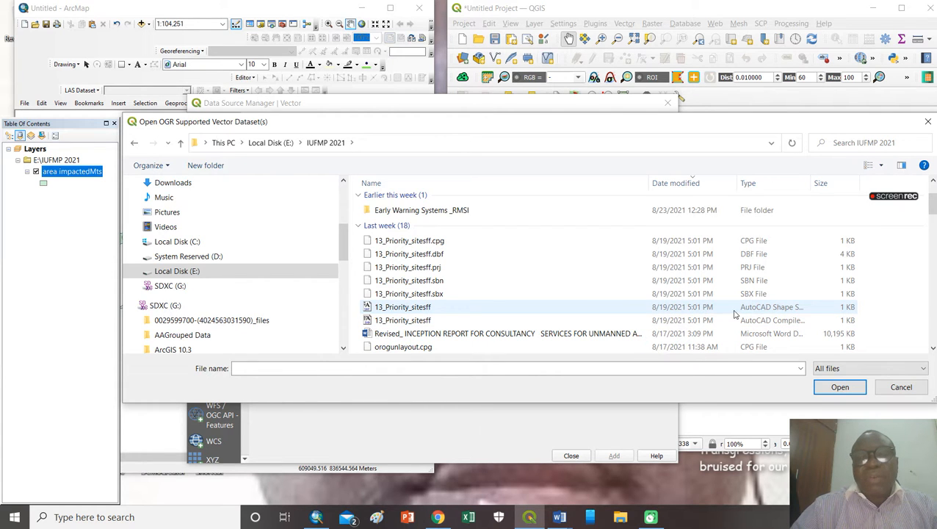
pyautogui.click(411, 307)
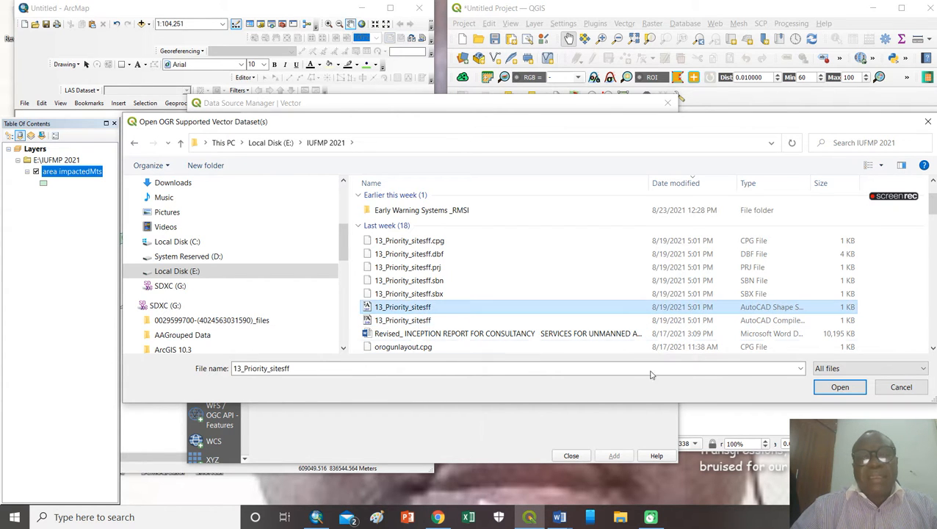
pyautogui.click(841, 394)
pyautogui.click(613, 456)
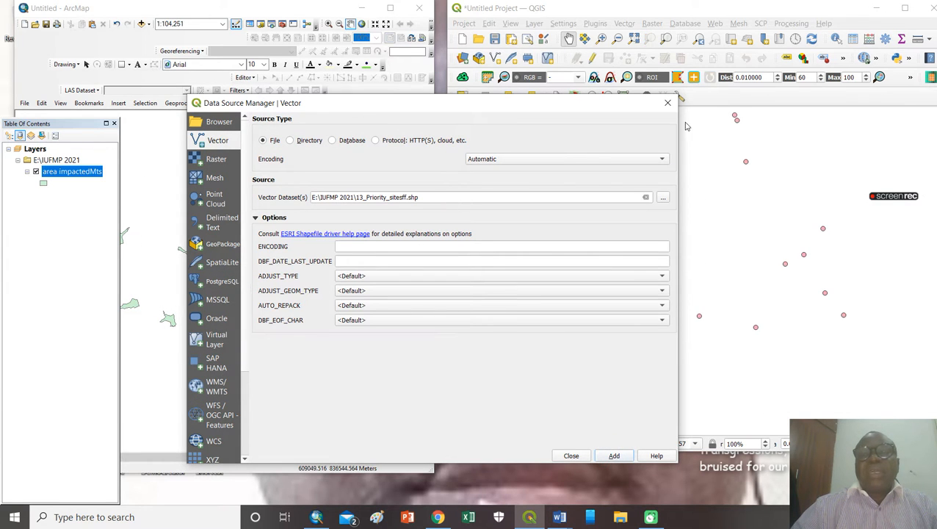
pyautogui.click(668, 103)
pyautogui.moveTo(755, 230); pyautogui.dragTo(734, 279)
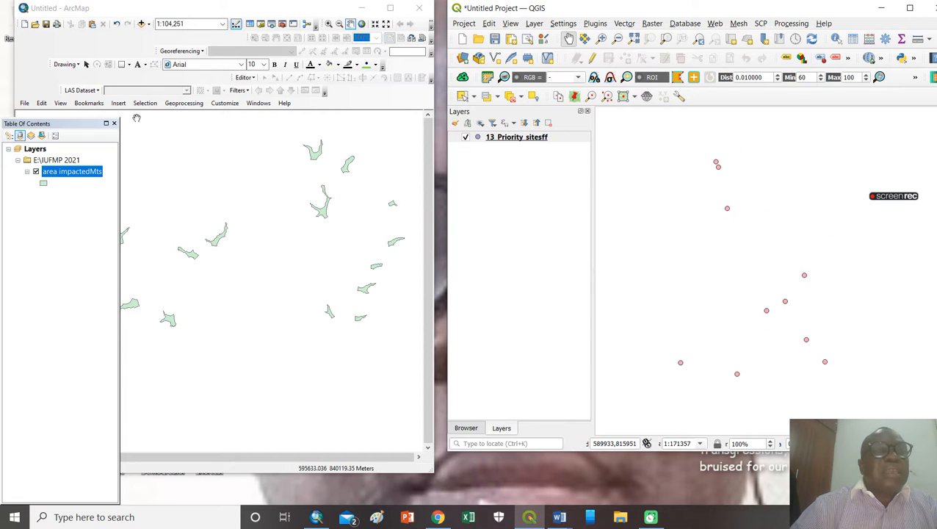
# - Switch to ArcMap and look through the IUFMP 2021 folder for another dataset to add
pyautogui.click(141, 25)
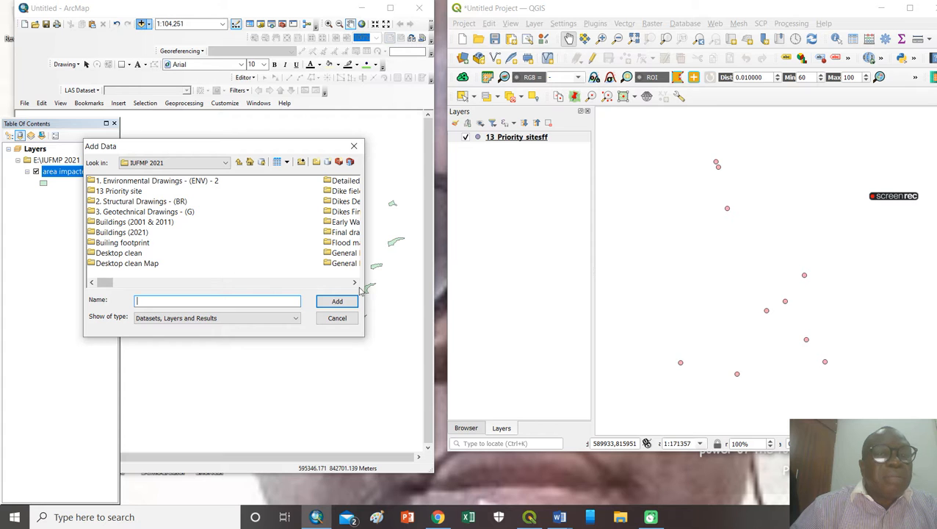
pyautogui.click(354, 283)
pyautogui.click(354, 283)
pyautogui.click(354, 283)
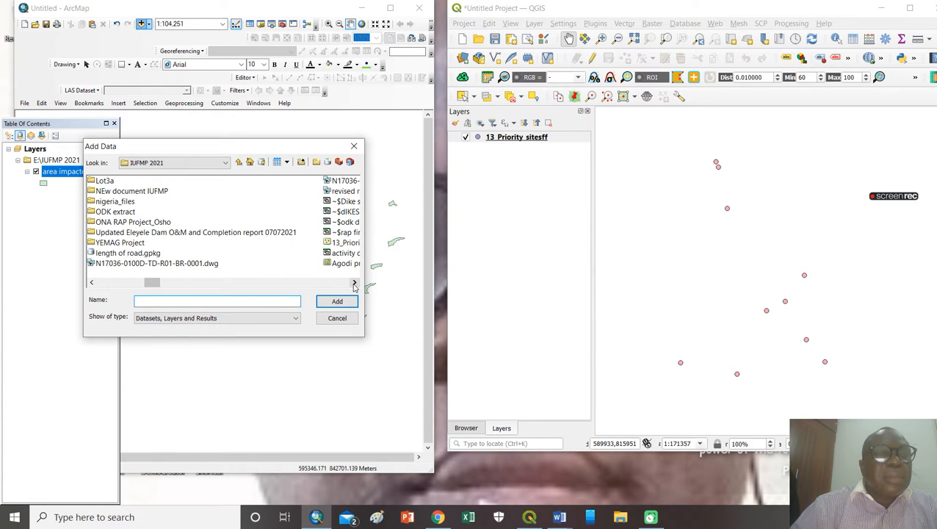
pyautogui.click(354, 283)
pyautogui.click(354, 283)
pyautogui.click(354, 283)
pyautogui.click(353, 283)
pyautogui.click(354, 283)
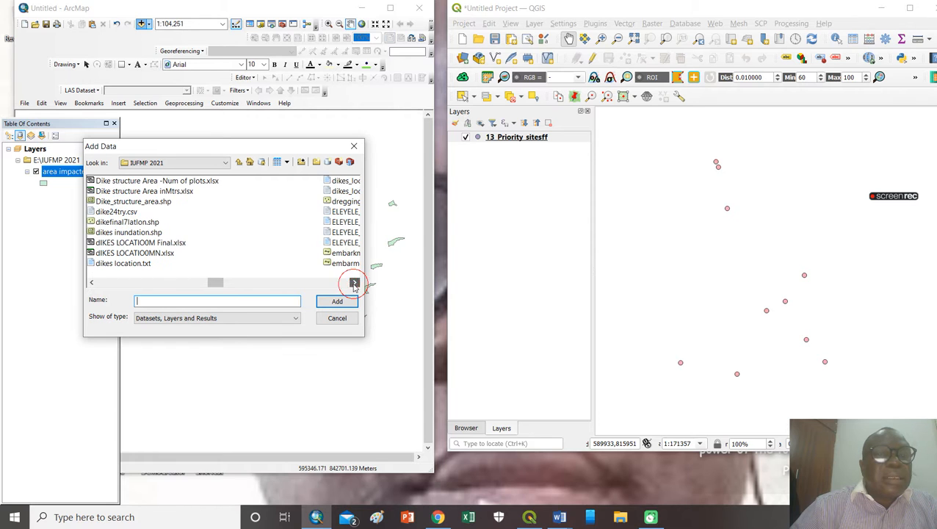
pyautogui.click(354, 282)
pyautogui.click(354, 283)
pyautogui.click(354, 283)
pyautogui.click(354, 282)
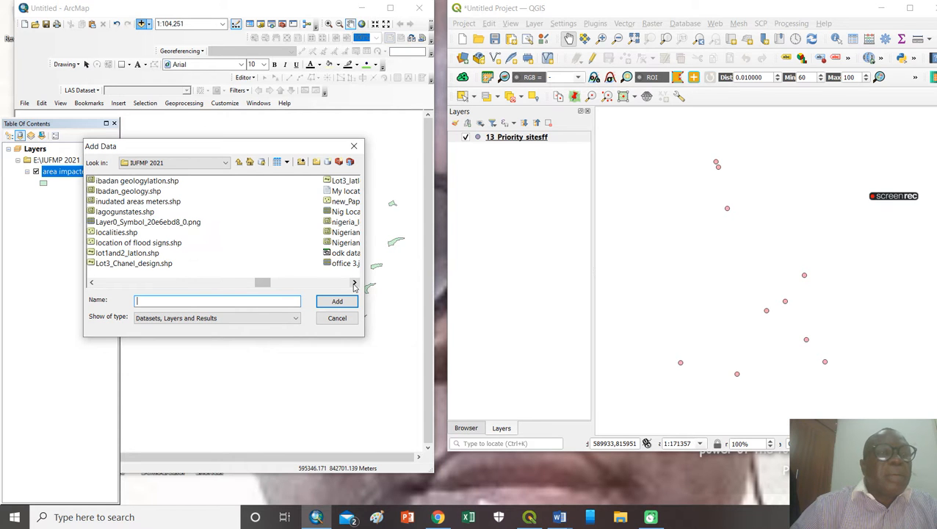
pyautogui.click(354, 283)
pyautogui.click(353, 282)
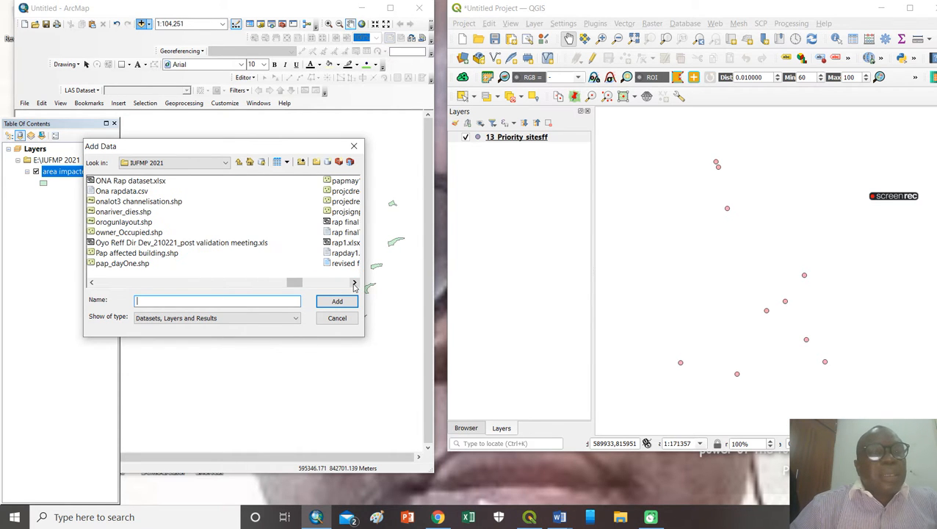
pyautogui.click(354, 282)
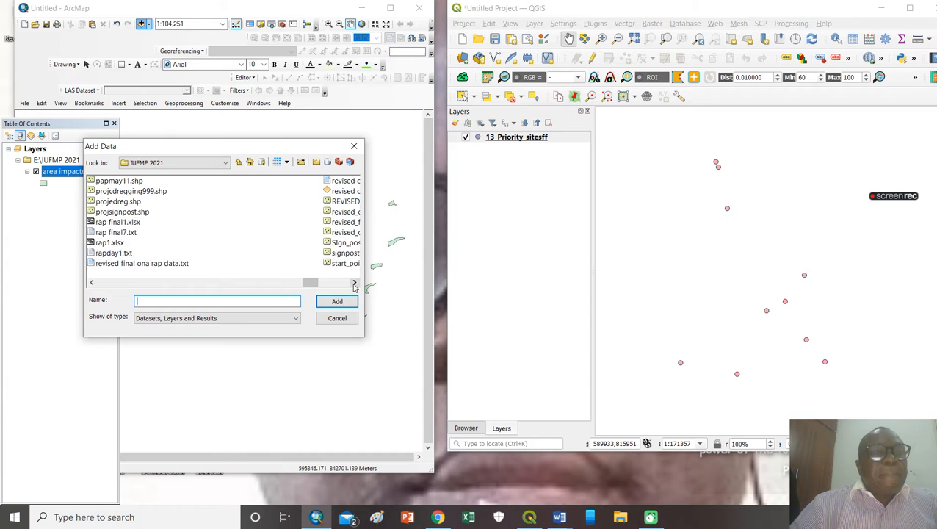
pyautogui.click(354, 283)
pyautogui.click(354, 282)
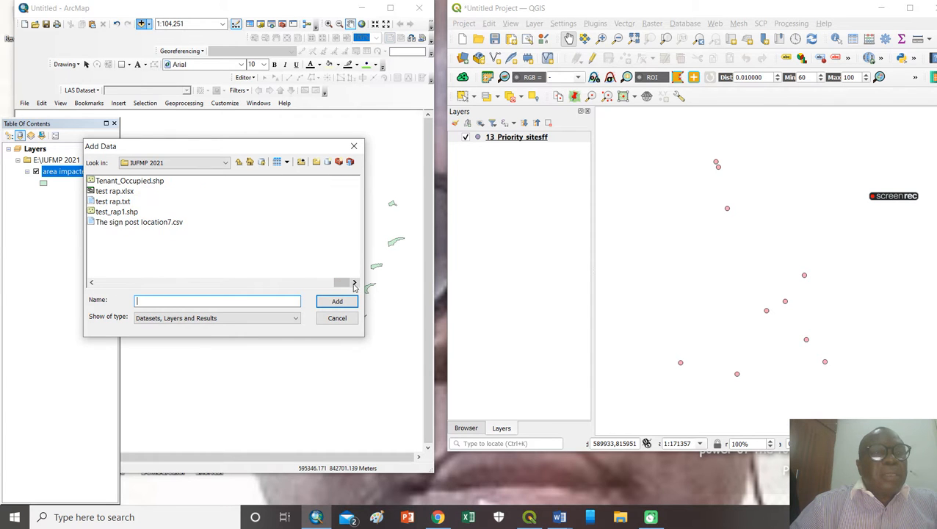
# - Add the Ibadan_geology.shp shapefile from the IUFMP 2021 folder to the ArcMap map and zoom to that layer
pyautogui.click(91, 283)
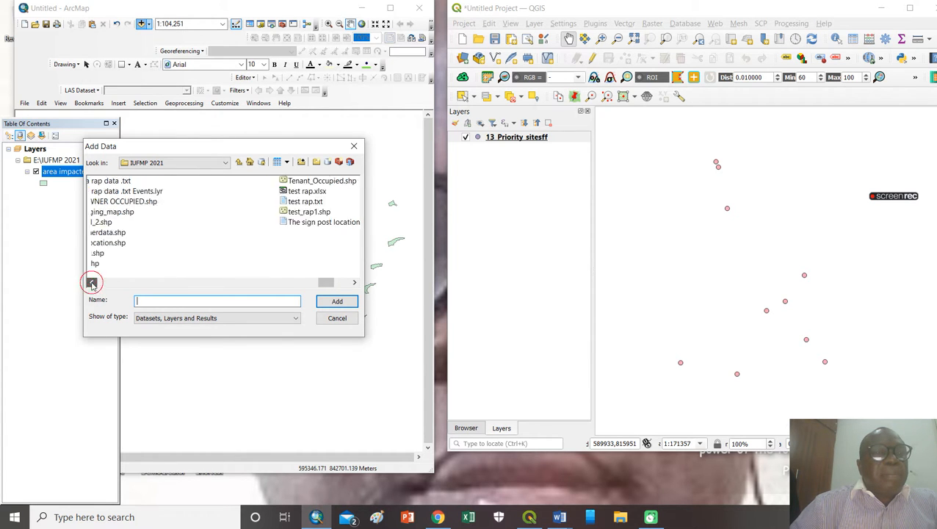
pyautogui.click(91, 283)
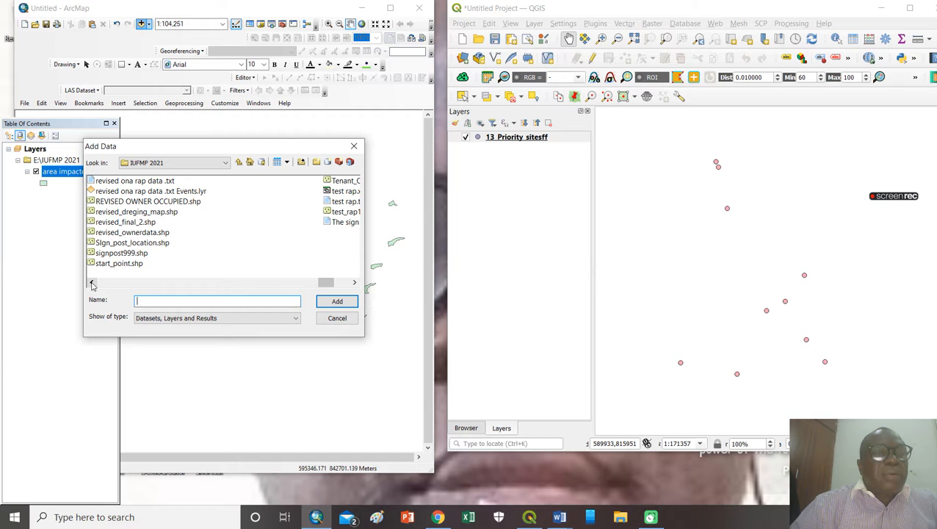
pyautogui.click(92, 283)
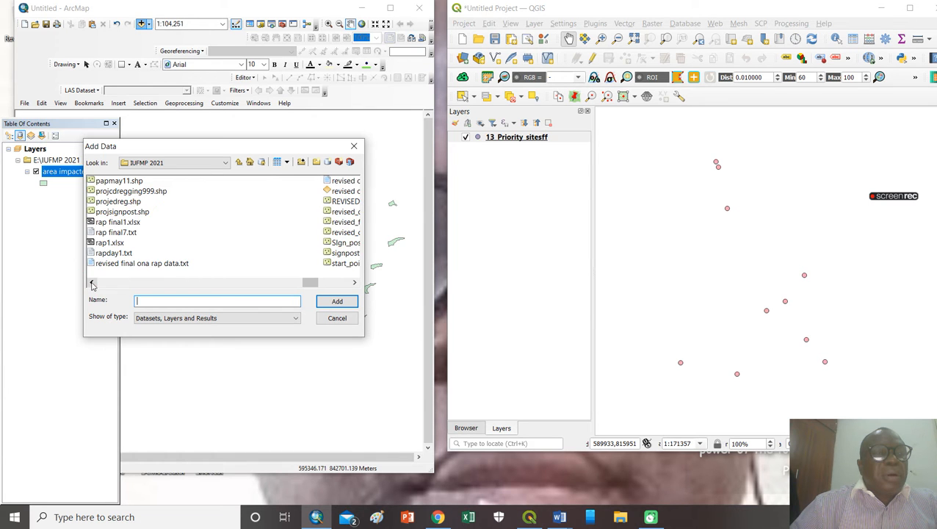
pyautogui.click(92, 283)
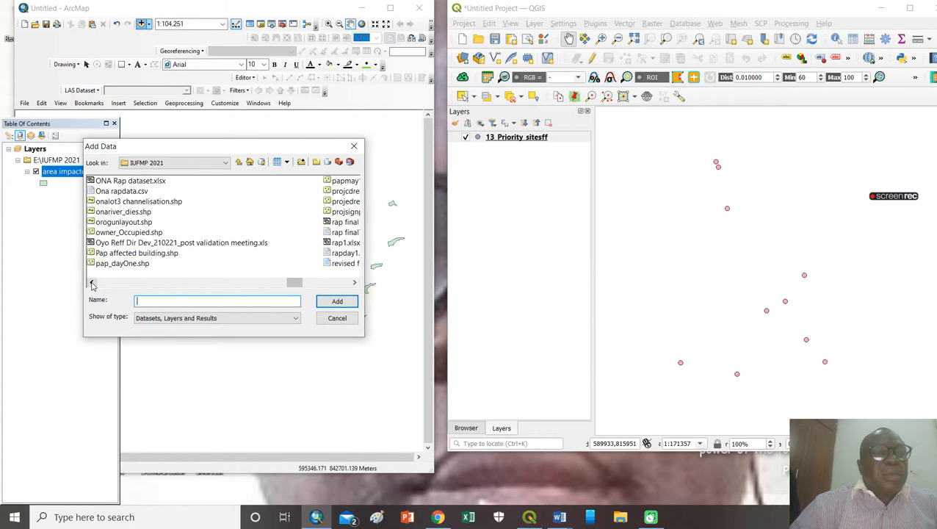
pyautogui.click(92, 283)
pyautogui.click(91, 282)
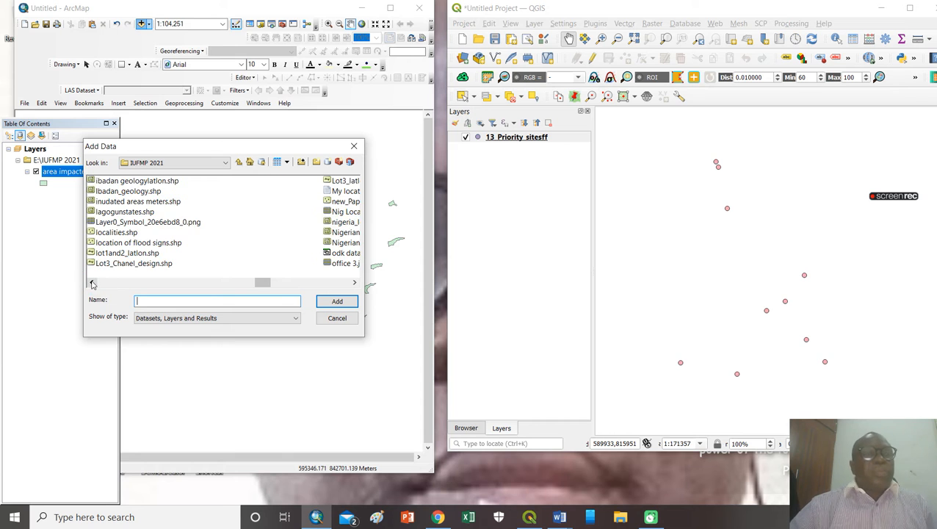
pyautogui.click(141, 190)
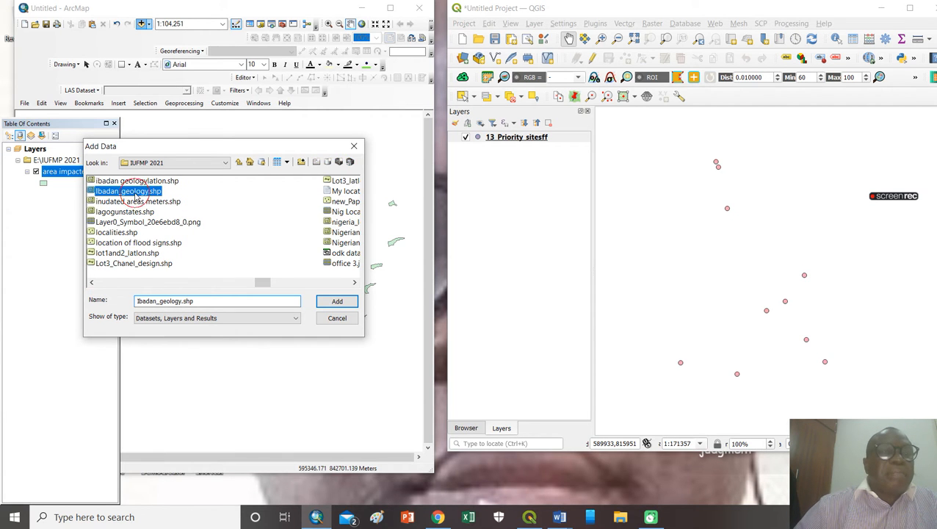
pyautogui.click(325, 301)
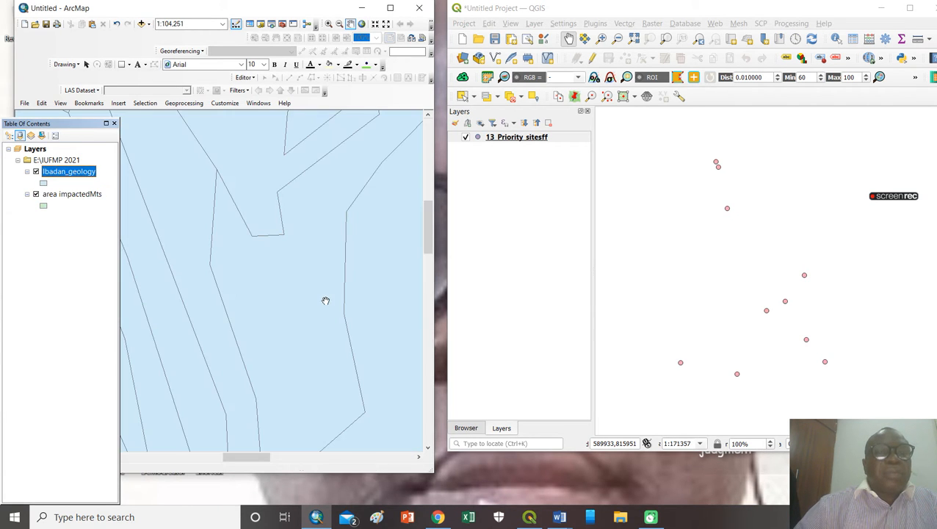
pyautogui.rightClick(81, 177)
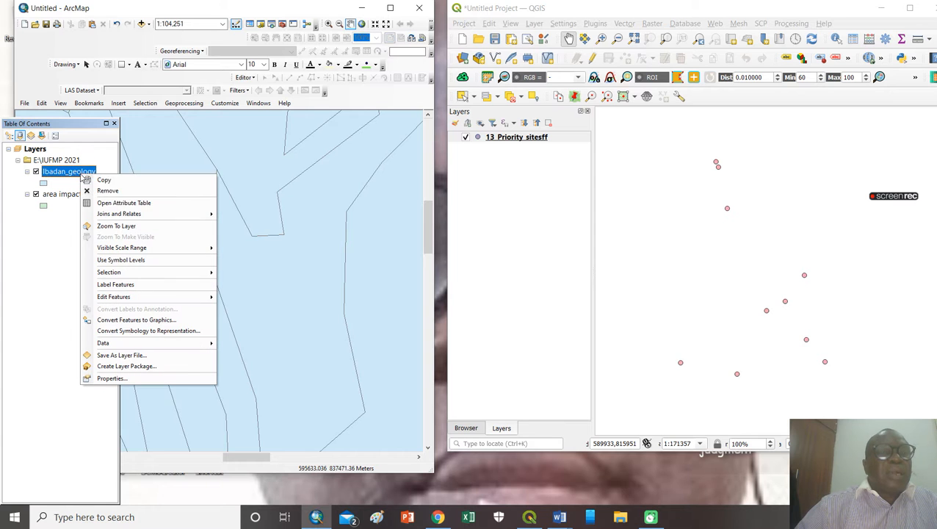
pyautogui.click(119, 230)
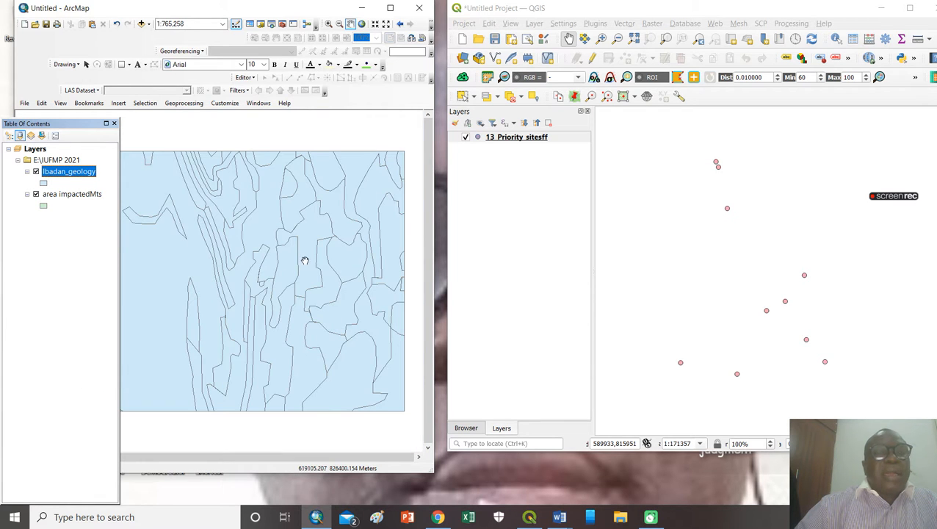
# - Switch to QGIS and start adding a vector layer, opening the IUFMP 2021 folder on Local Disk (E:) for the dataset
pyautogui.click(534, 24)
pyautogui.moveTo(556, 63)
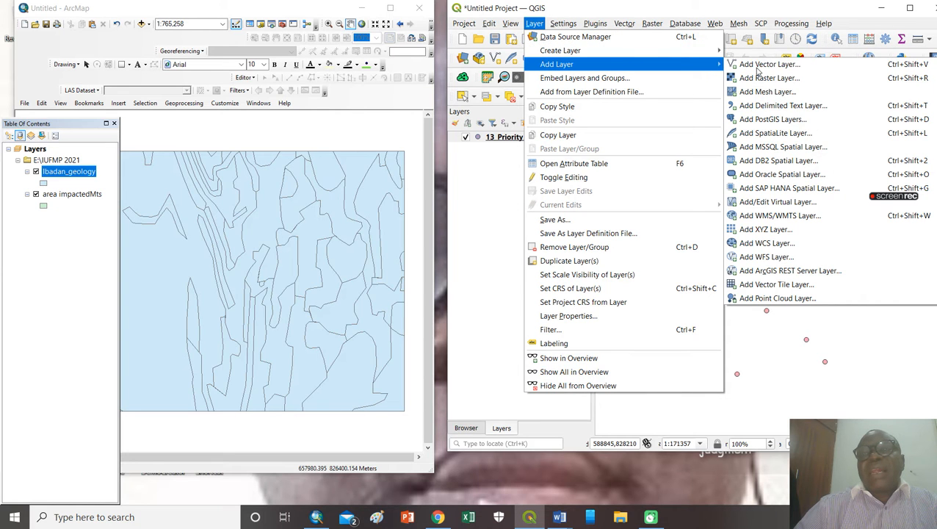
pyautogui.click(769, 65)
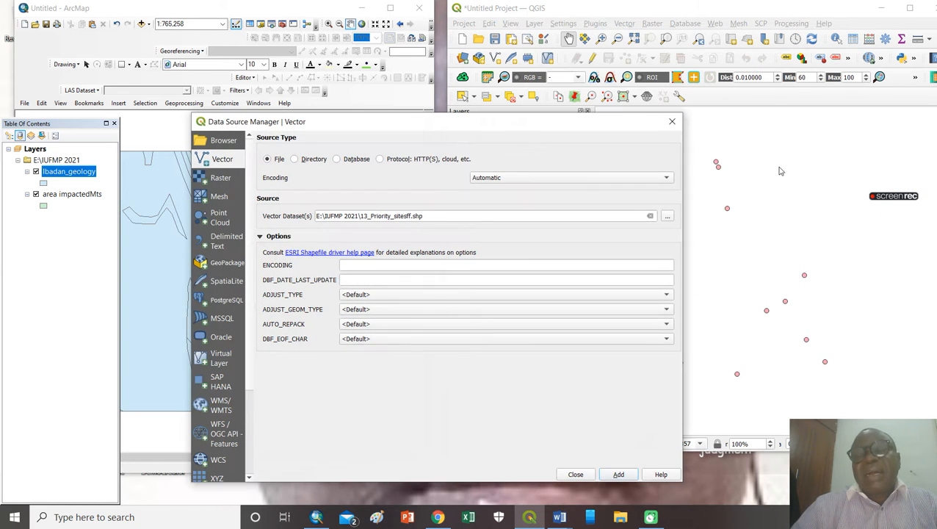
pyautogui.click(672, 218)
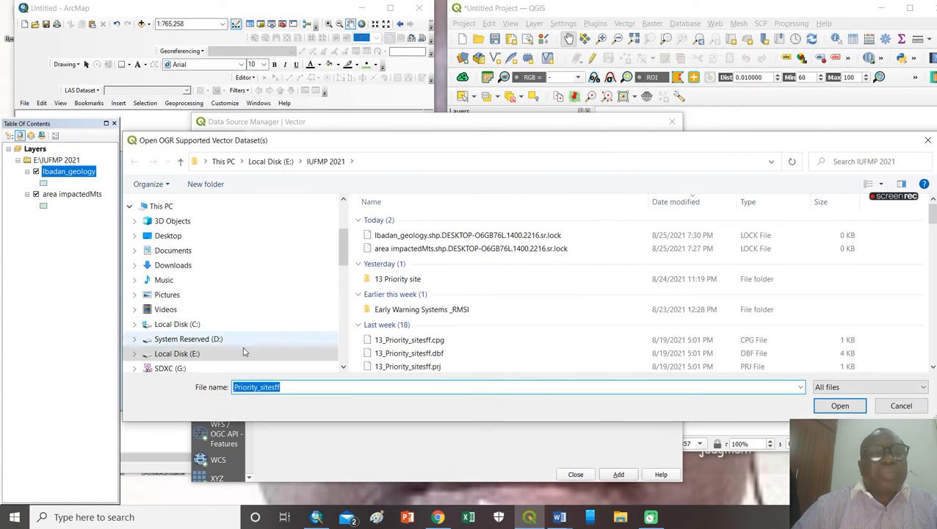
pyautogui.click(180, 353)
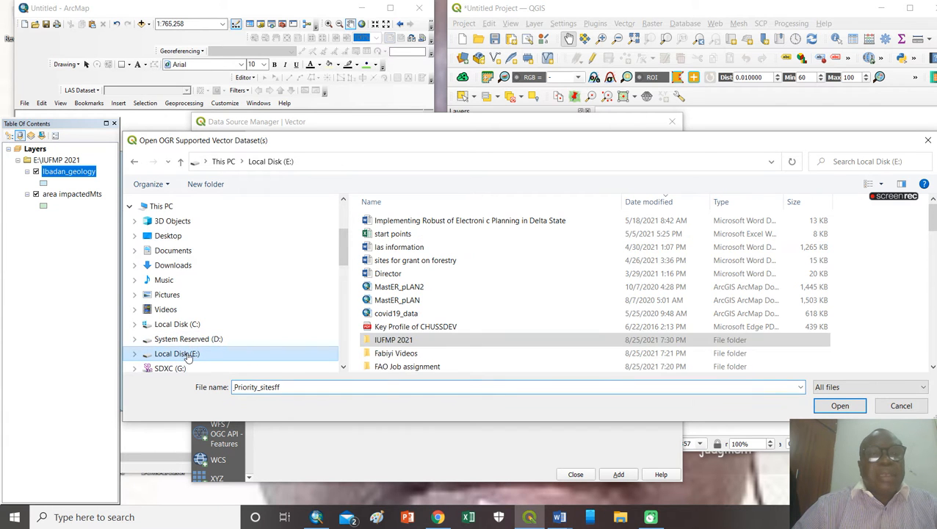
pyautogui.doubleClick(406, 340)
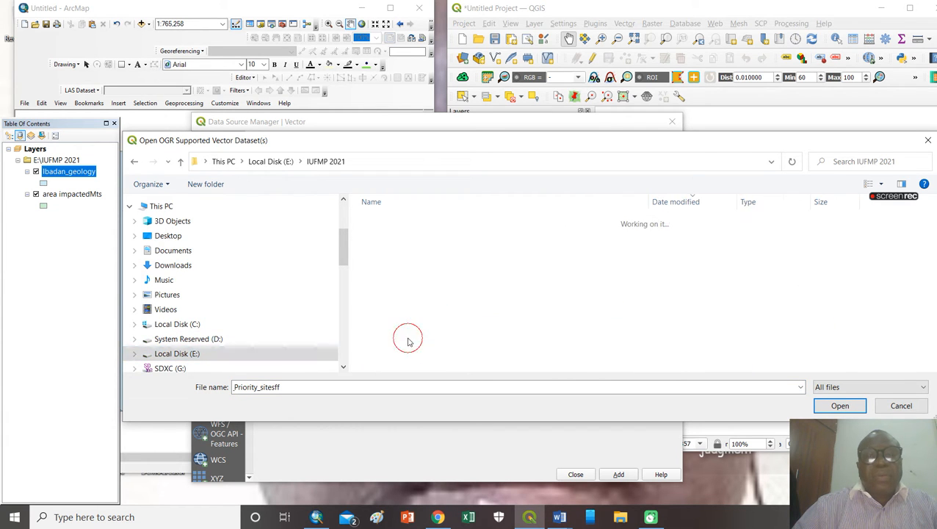
# - Add the ibadan geologylatlon.shp shapefile to the QGIS project and close the Data Source Manager
pyautogui.scroll(-6, 667, 281)
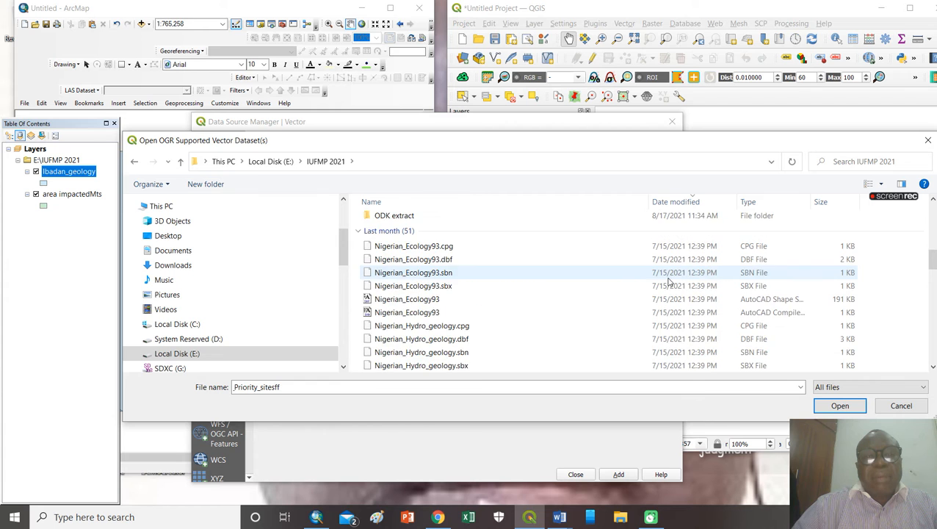
pyautogui.scroll(-2, 668, 281)
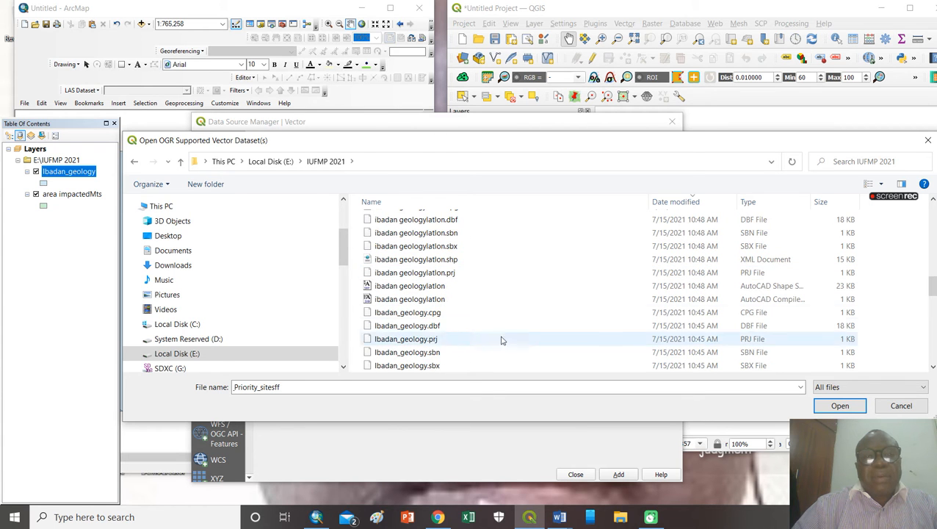
pyautogui.click(932, 366)
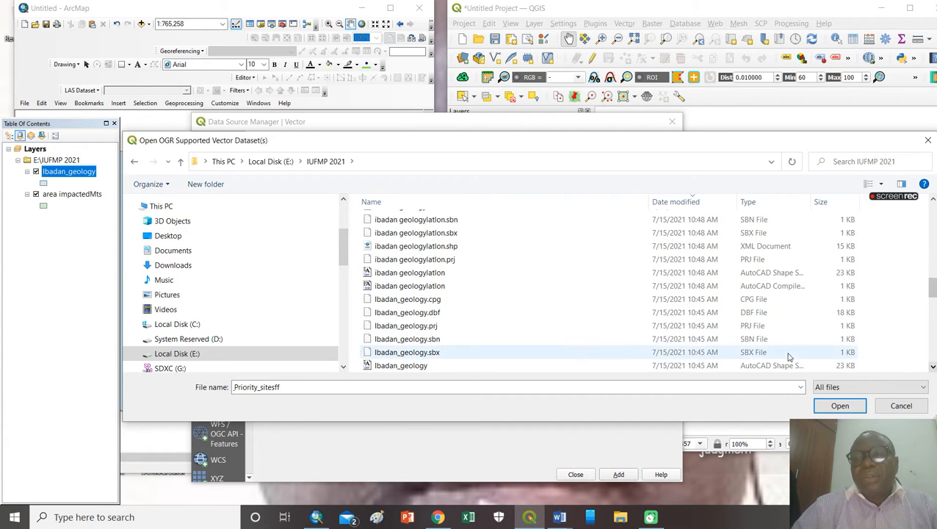
pyautogui.click(754, 276)
pyautogui.click(842, 406)
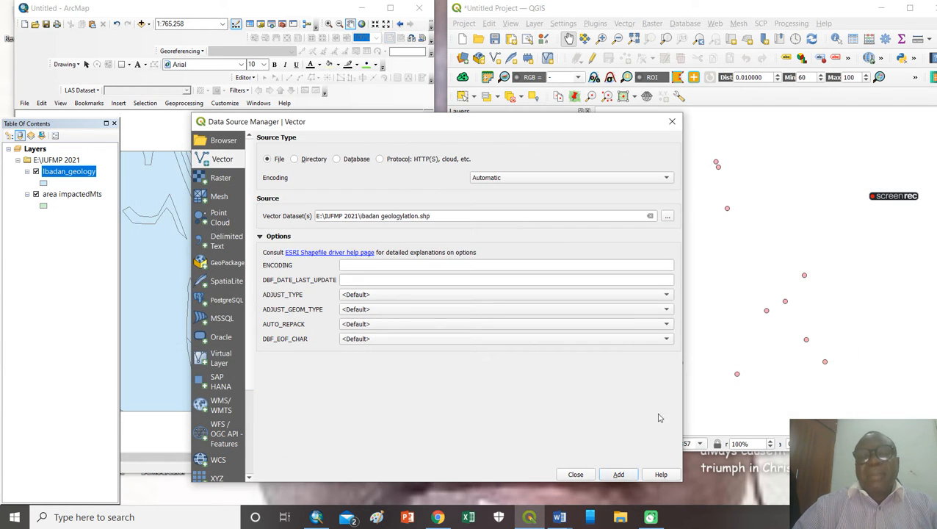
pyautogui.click(619, 474)
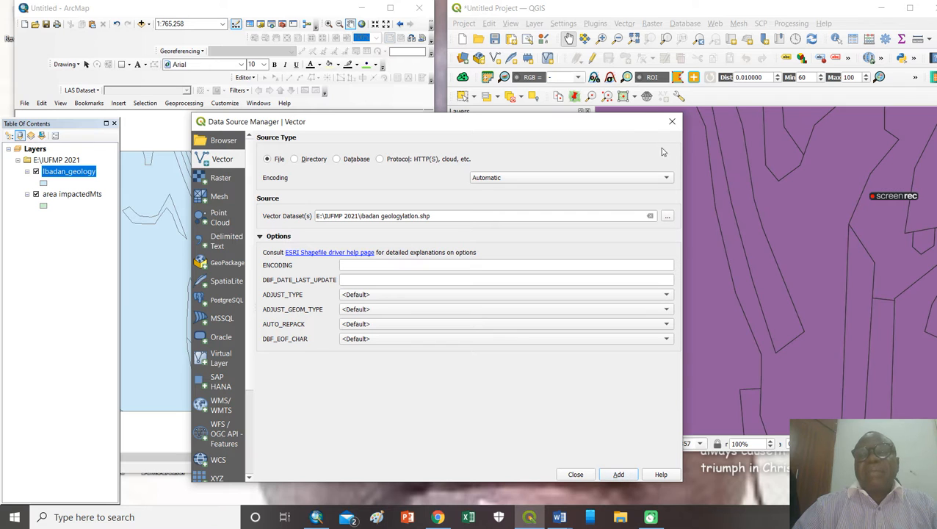
pyautogui.click(672, 121)
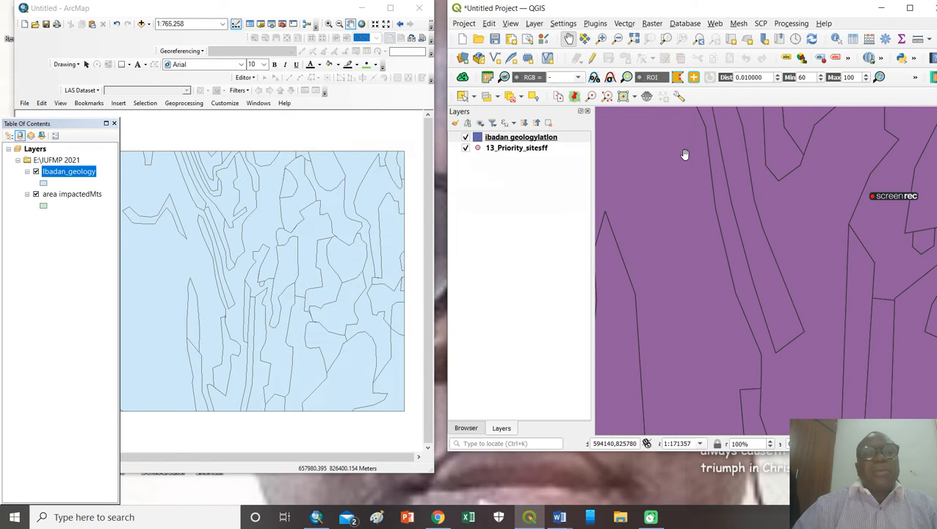
# - Zoom the QGIS map to the full extent of the ibadan geologylatlon layer
pyautogui.rightClick(544, 137)
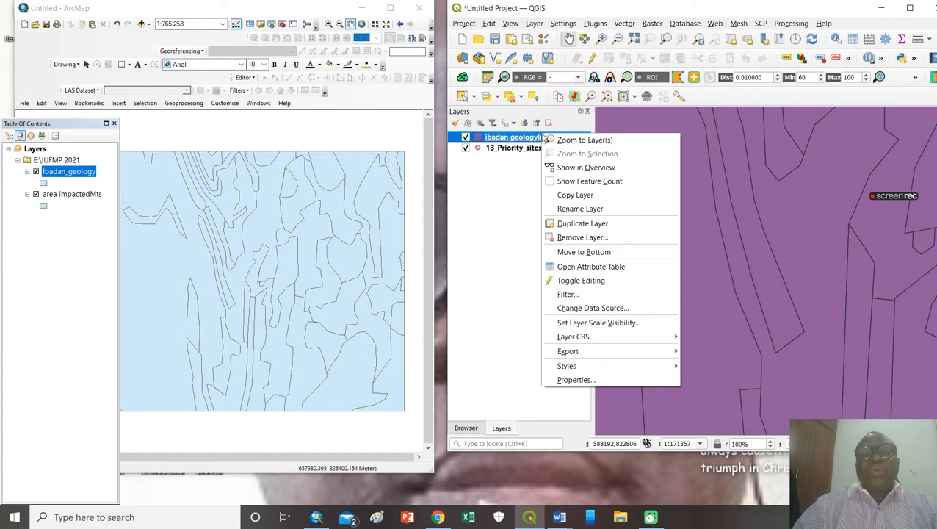
pyautogui.click(556, 140)
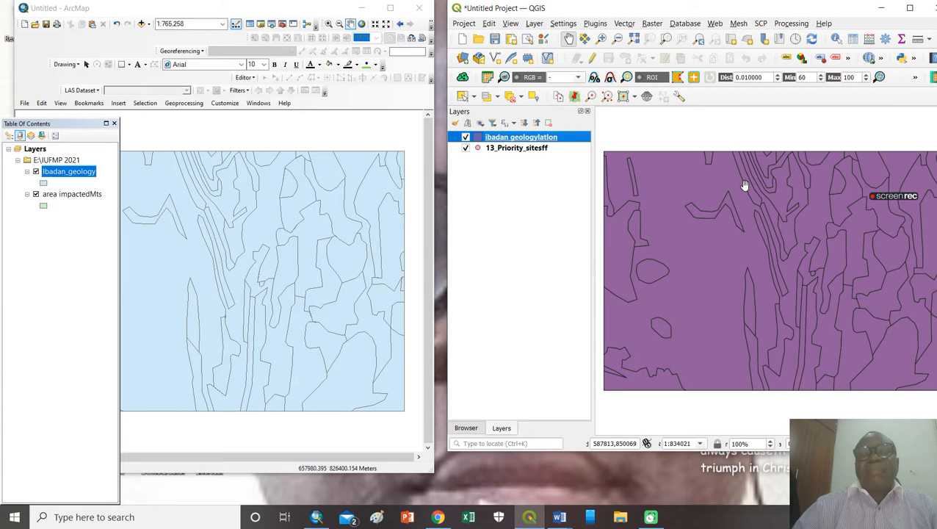
pyautogui.rightClick(538, 139)
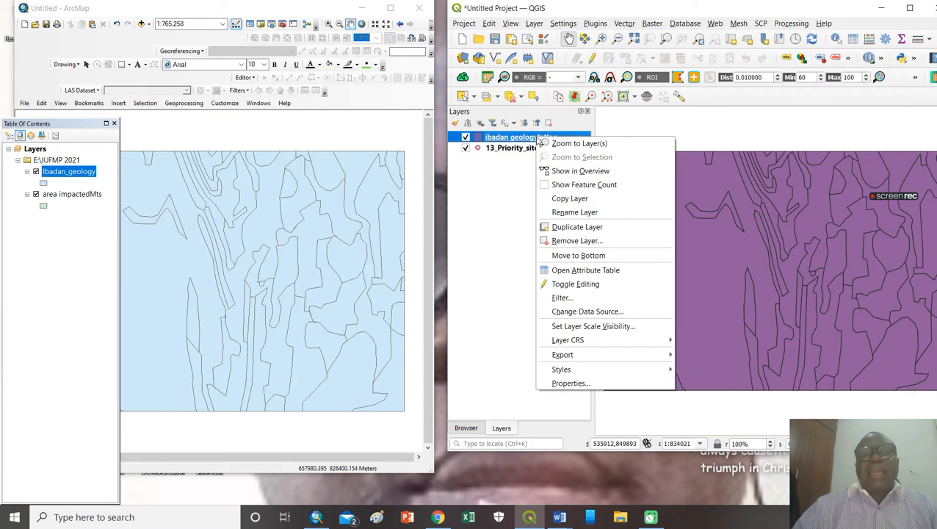
pyautogui.click(569, 146)
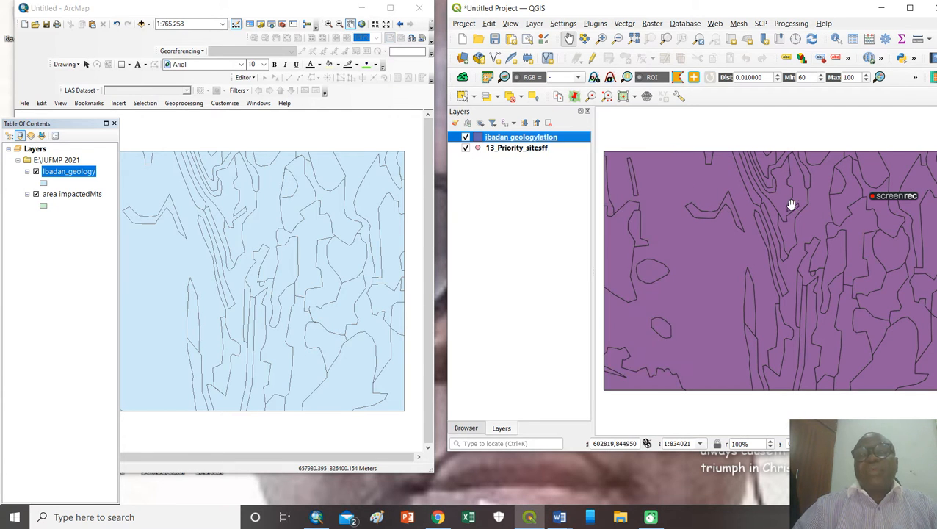
pyautogui.click(81, 173)
pyautogui.click(82, 174)
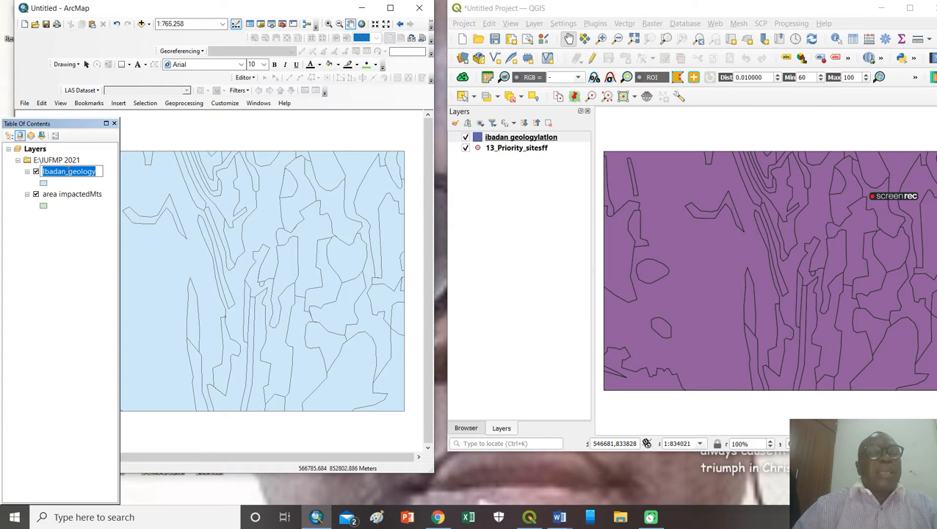
pyautogui.rightClick(64, 172)
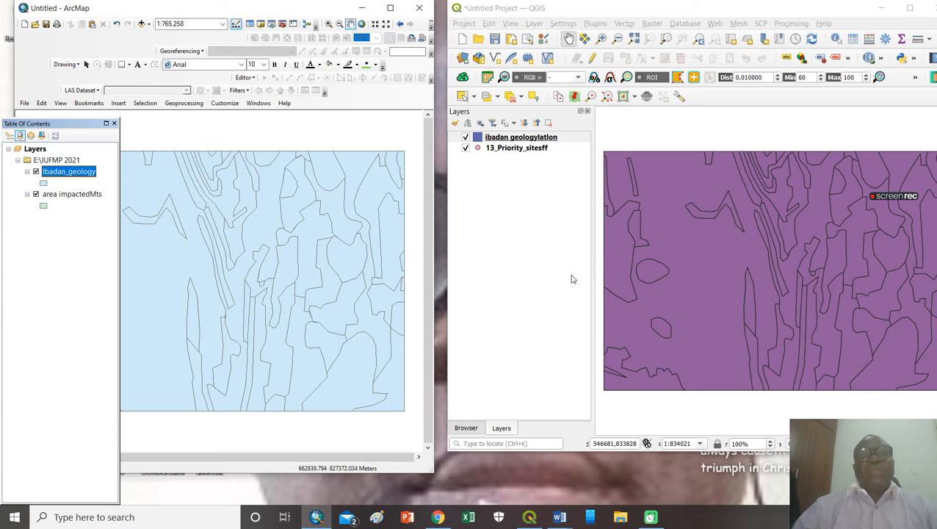
# - Switch to ArcMap and start adding data, browsing to the E:\ drive for the dataset
pyautogui.moveTo(763, 268)
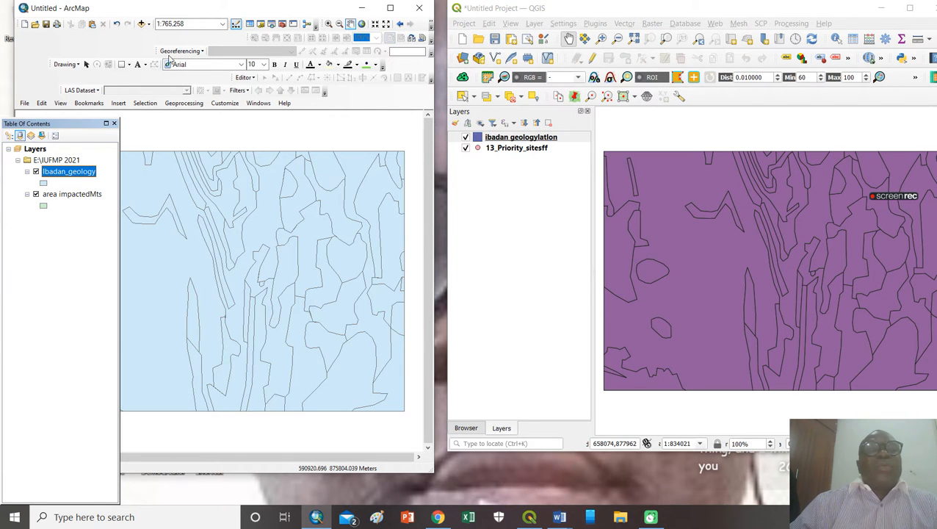
pyautogui.click(144, 24)
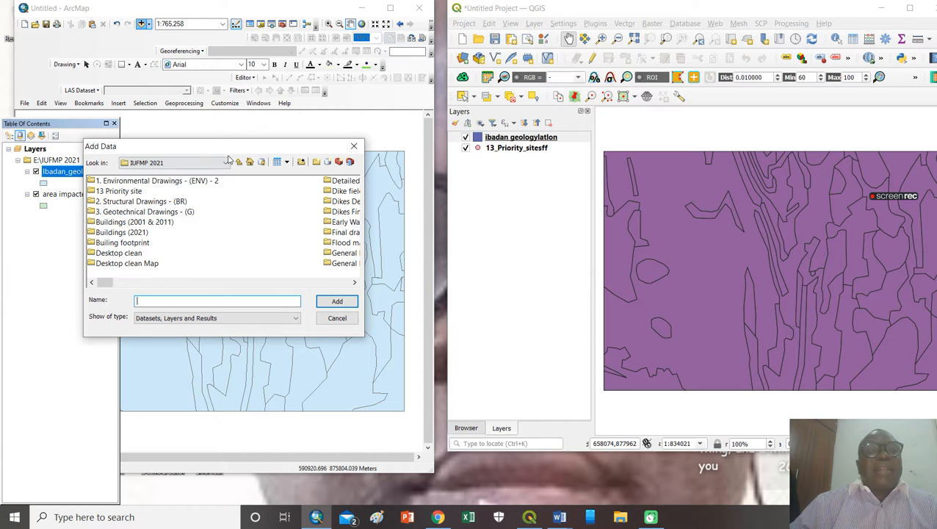
pyautogui.moveTo(229, 153); pyautogui.dragTo(297, 139)
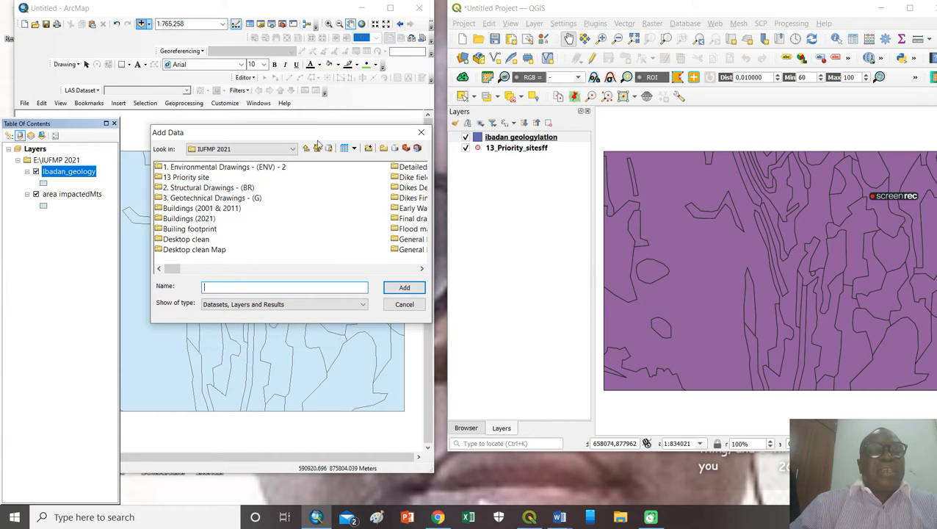
pyautogui.click(292, 149)
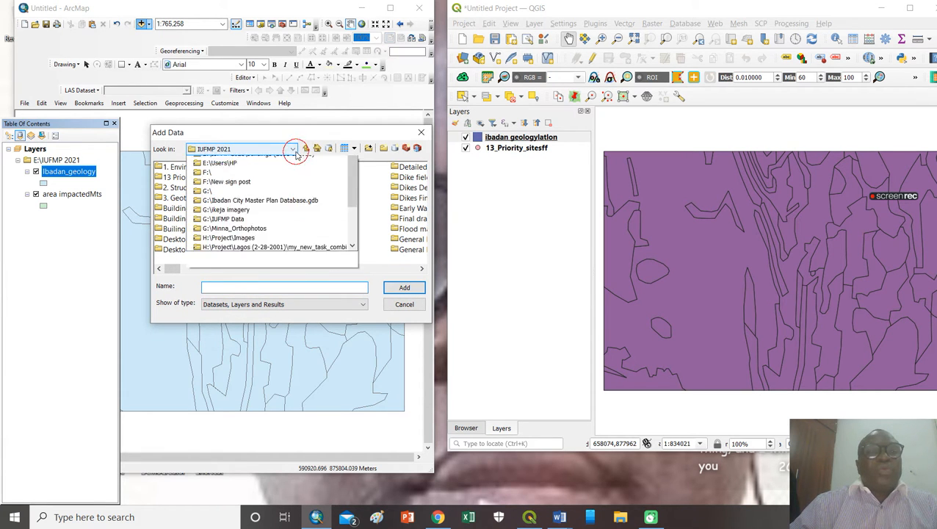
pyautogui.scroll(3, 349, 255)
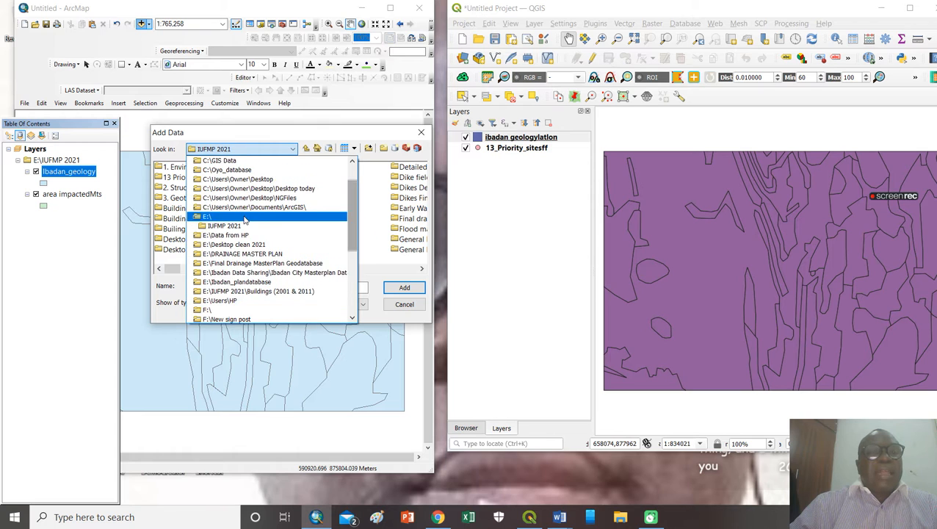
pyautogui.click(242, 217)
pyautogui.click(421, 269)
pyautogui.click(421, 268)
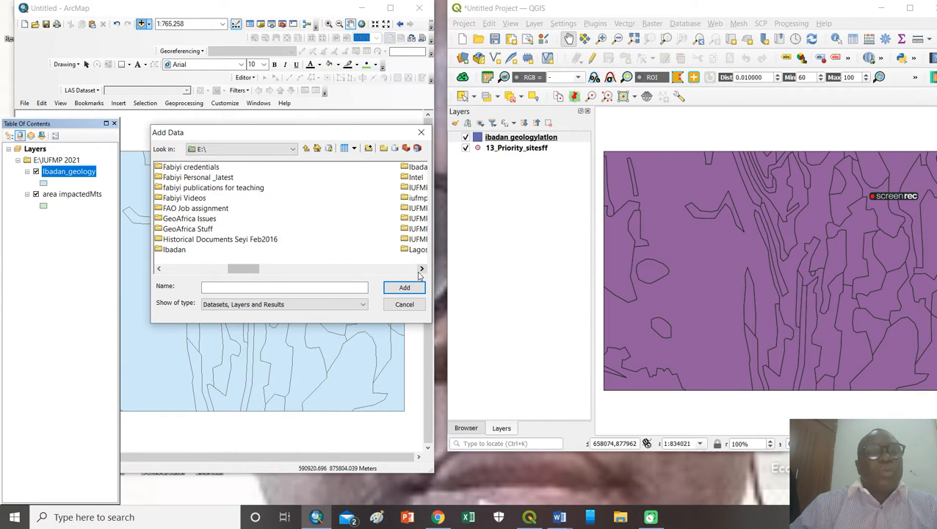
pyautogui.click(421, 269)
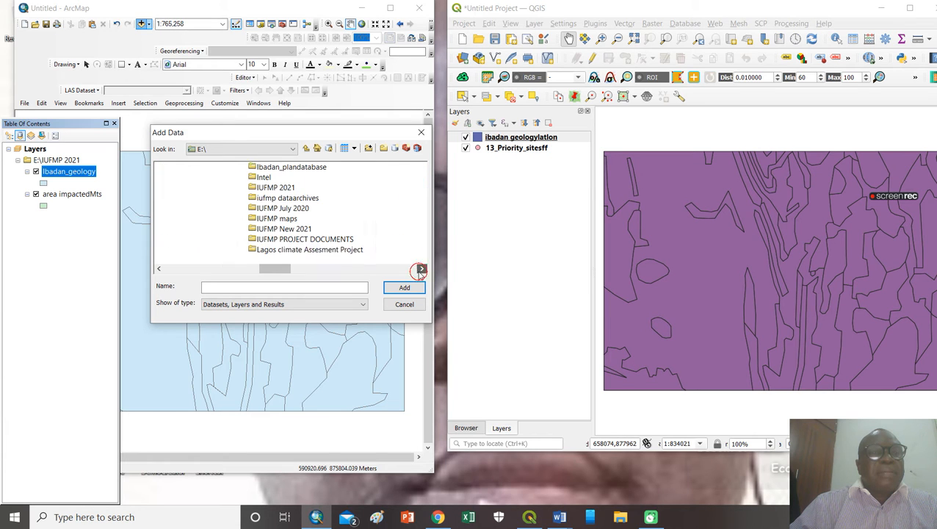
# - Add the ibadan.ecw image to the map from IUFMP PROJECT DOCUMENTS > M and E _ICT_GIS Units > MEGIS_Maps > Image 2015
pyautogui.doubleClick(225, 243)
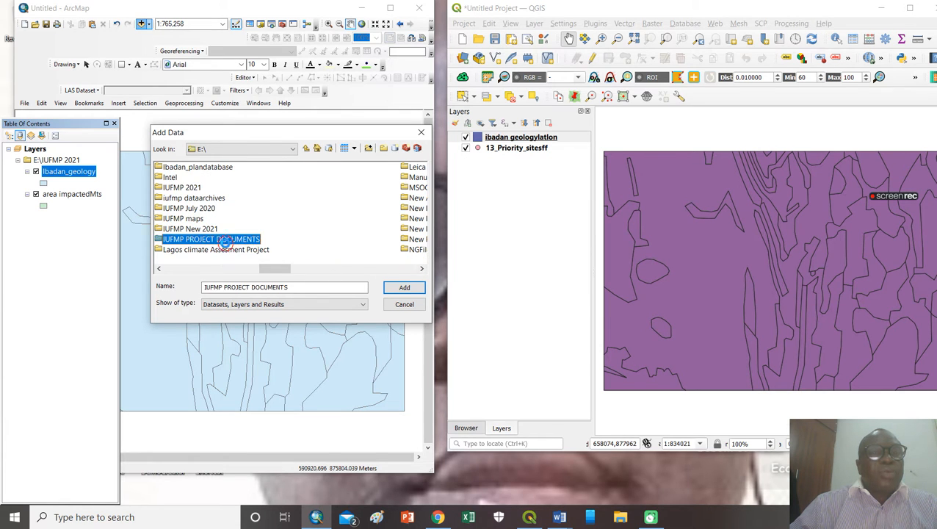
pyautogui.doubleClick(205, 198)
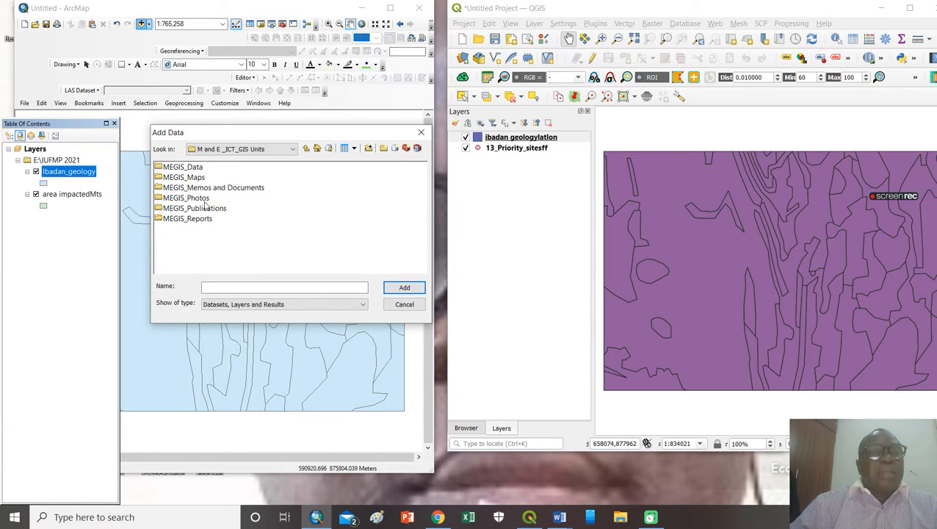
pyautogui.doubleClick(183, 178)
pyautogui.doubleClick(182, 197)
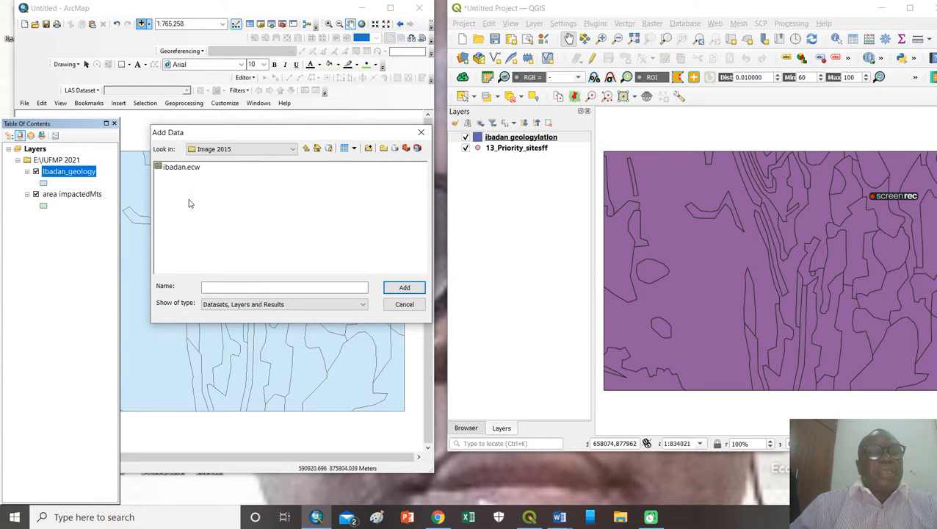
pyautogui.click(176, 167)
pyautogui.click(404, 287)
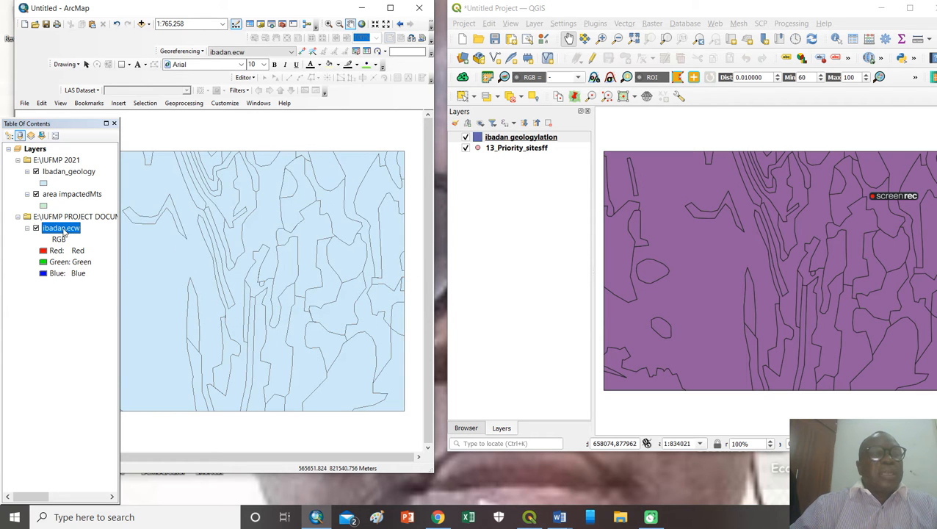
# - Zoom to the ibadan.ecw layer and hide the area impactedMts and Ibadan_geology layers
pyautogui.rightClick(63, 229)
pyautogui.click(112, 281)
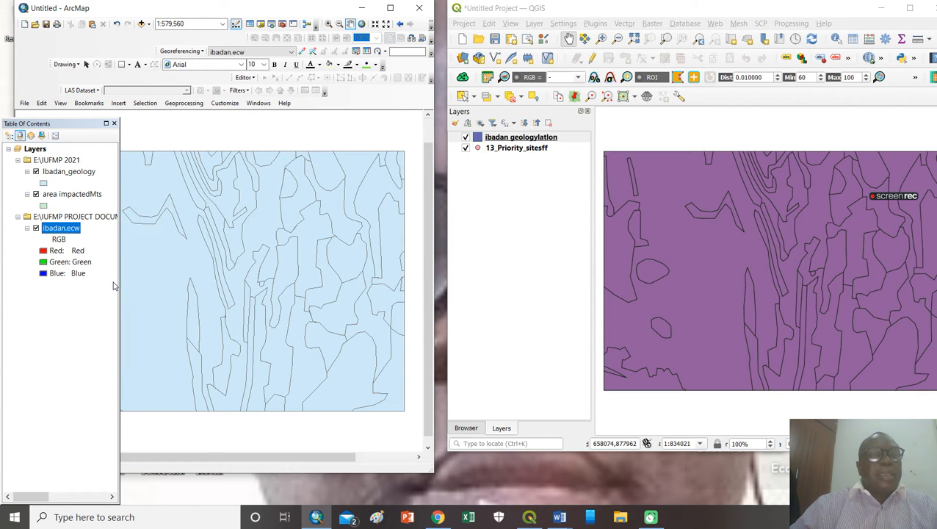
pyautogui.click(36, 194)
pyautogui.click(36, 171)
pyautogui.moveTo(232, 209); pyautogui.dragTo(277, 209)
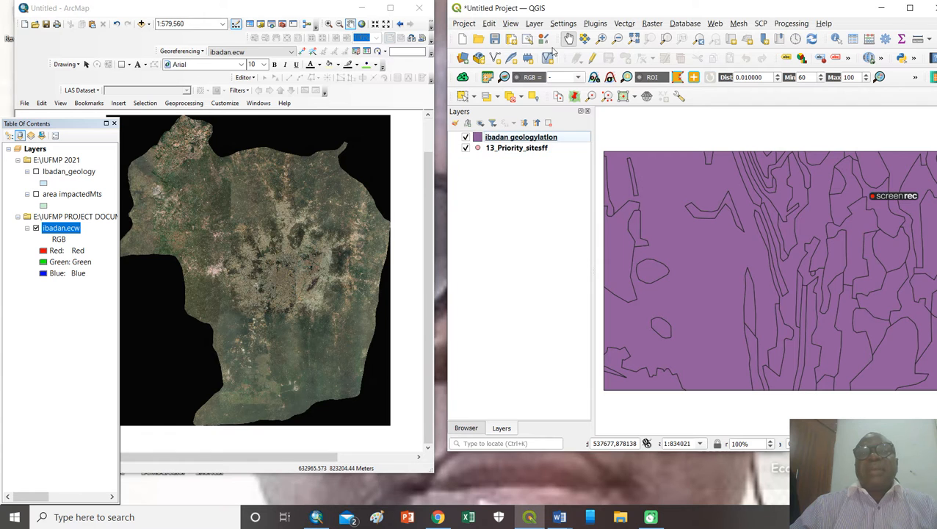
# - Switch to QGIS and start adding a raster layer, browsing to Local Disk (E:) for the dataset
pyautogui.click(535, 24)
pyautogui.moveTo(683, 64)
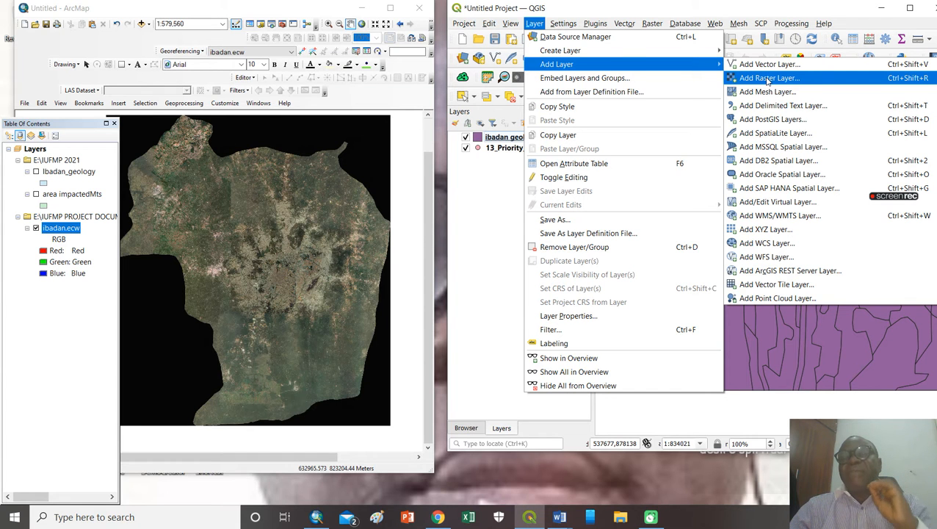
pyautogui.click(768, 78)
pyautogui.moveTo(464, 141); pyautogui.dragTo(500, 75)
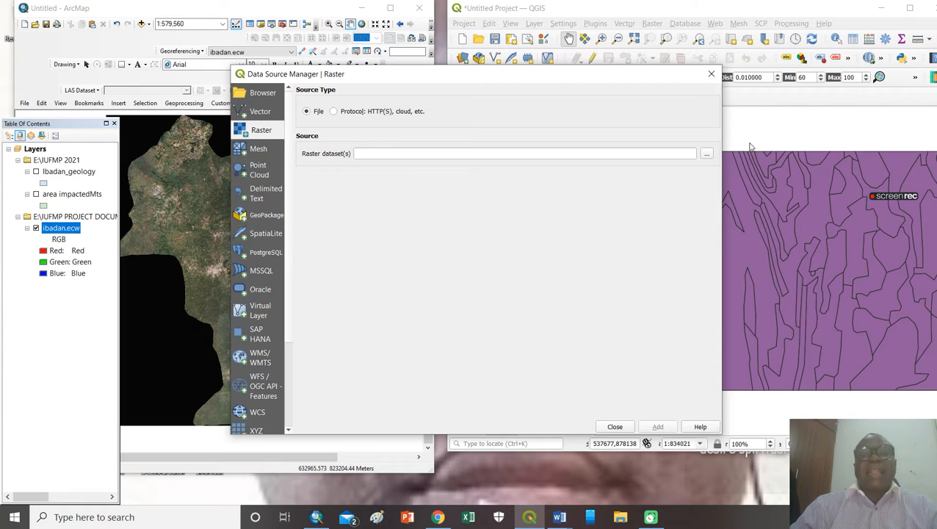
pyautogui.click(707, 153)
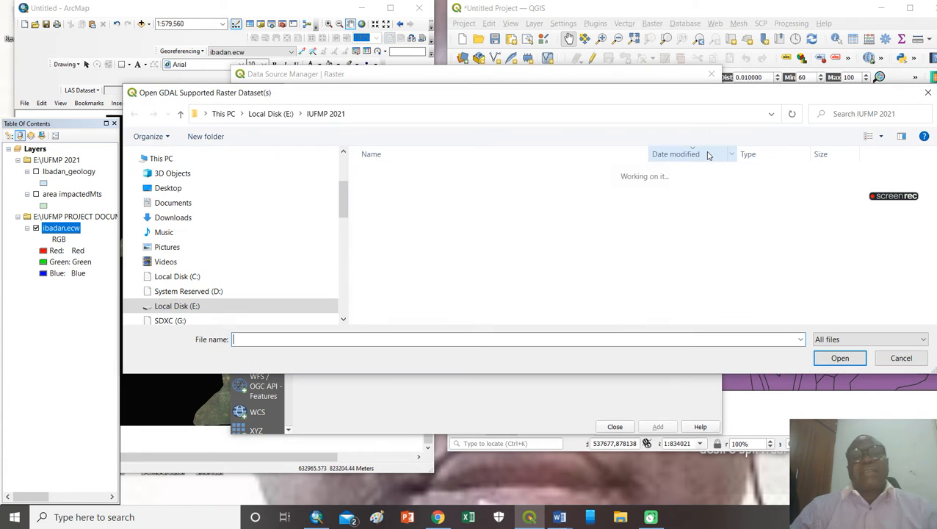
pyautogui.click(175, 306)
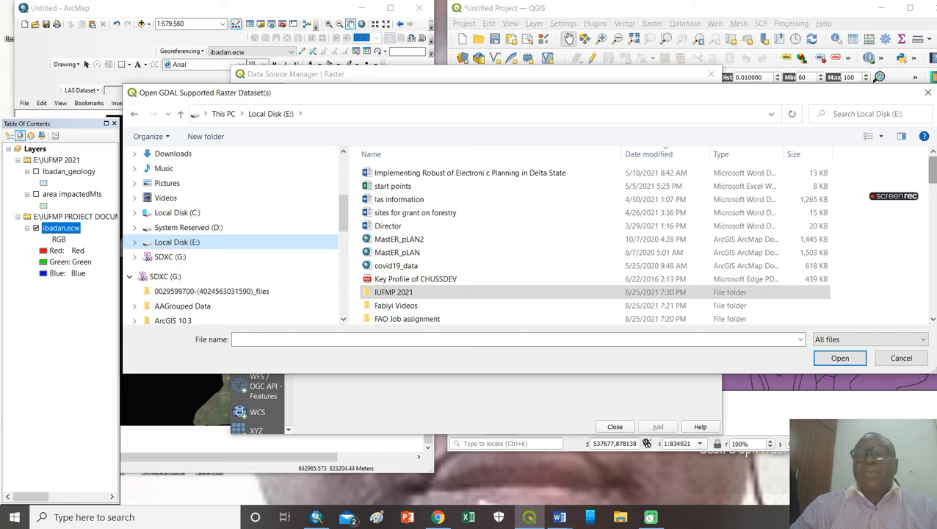
pyautogui.moveTo(932, 173); pyautogui.dragTo(933, 206)
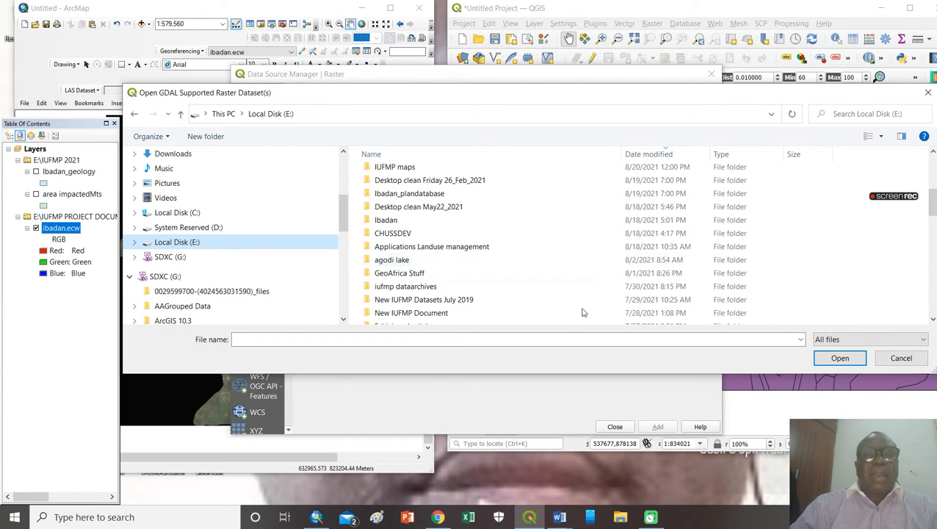
pyautogui.click(426, 315)
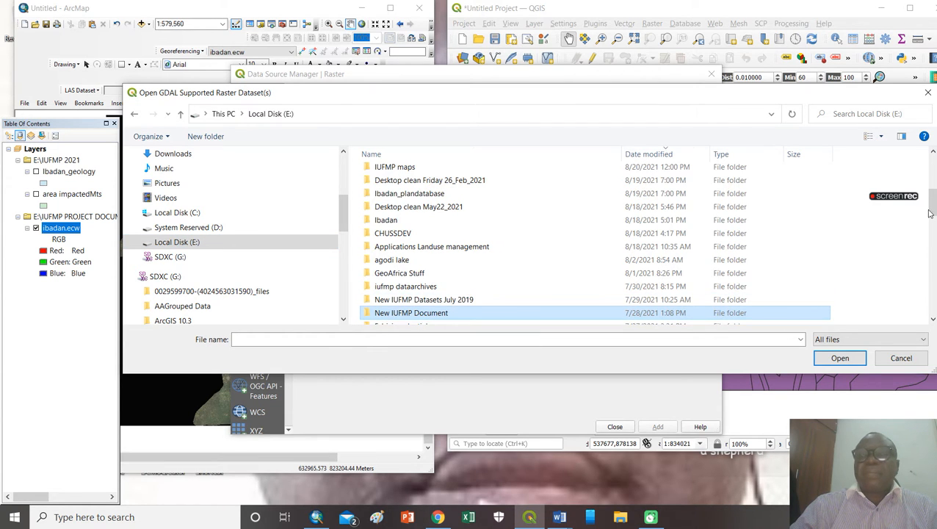
pyautogui.doubleClick(422, 315)
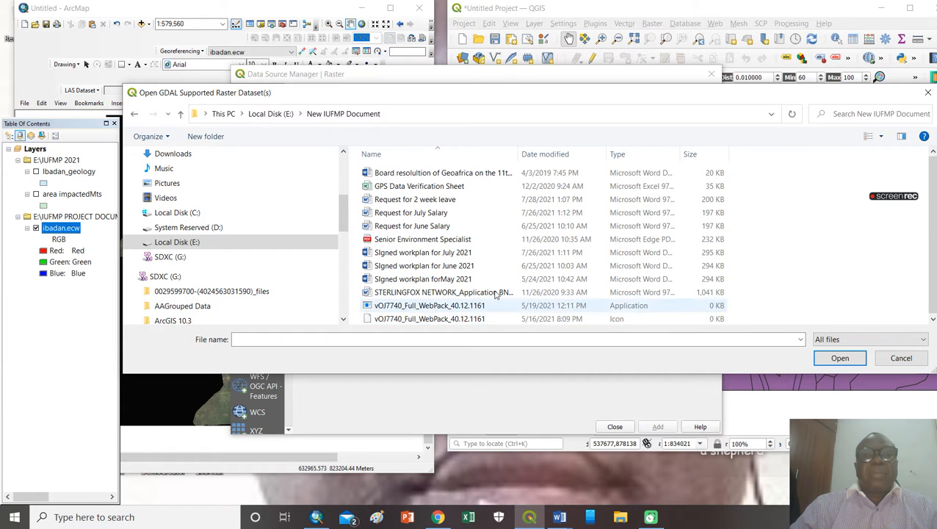
pyautogui.click(180, 114)
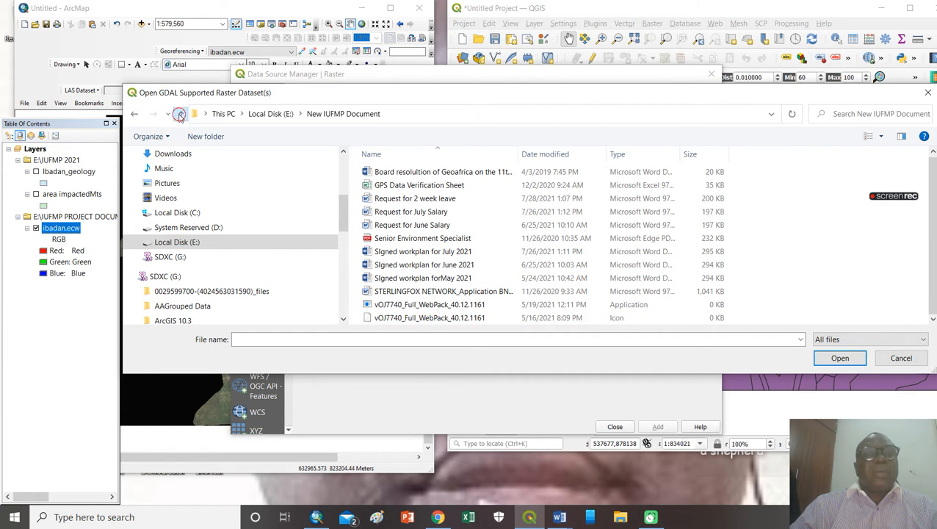
pyautogui.scroll(-5, 698, 253)
pyautogui.scroll(-1, 697, 253)
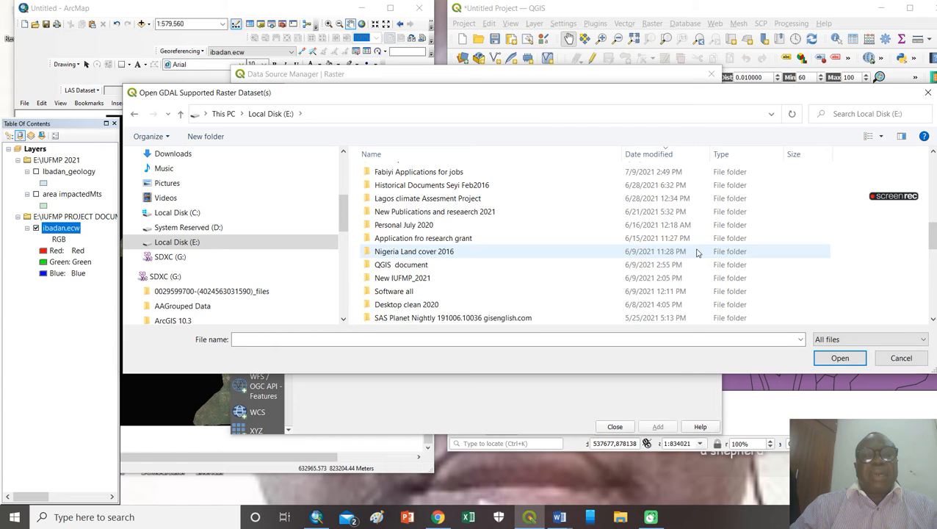
pyautogui.scroll(5, 697, 253)
pyautogui.scroll(2, 698, 253)
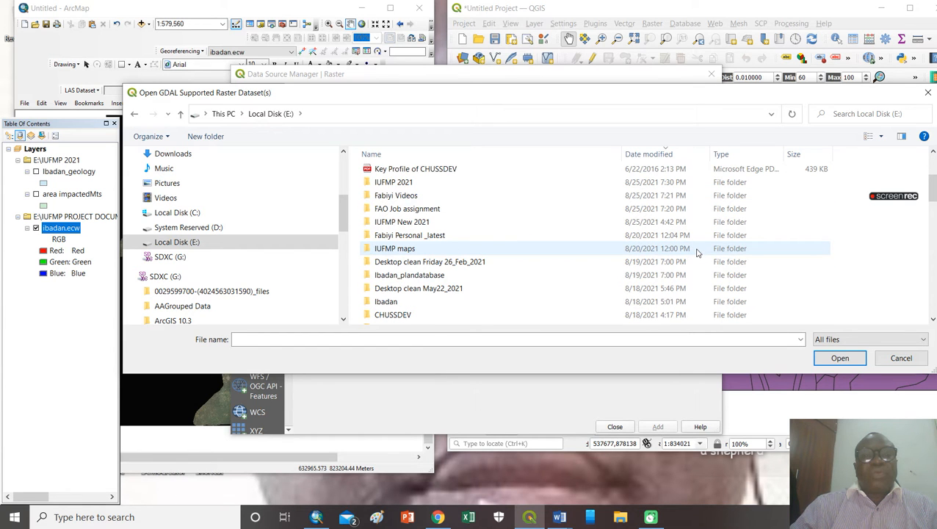
# - Sort the contents of Local Disk (E:) by name to locate the IUFMP PROJECT DOCUMENTS folder
pyautogui.rightClick(851, 248)
pyautogui.moveTo(804, 270)
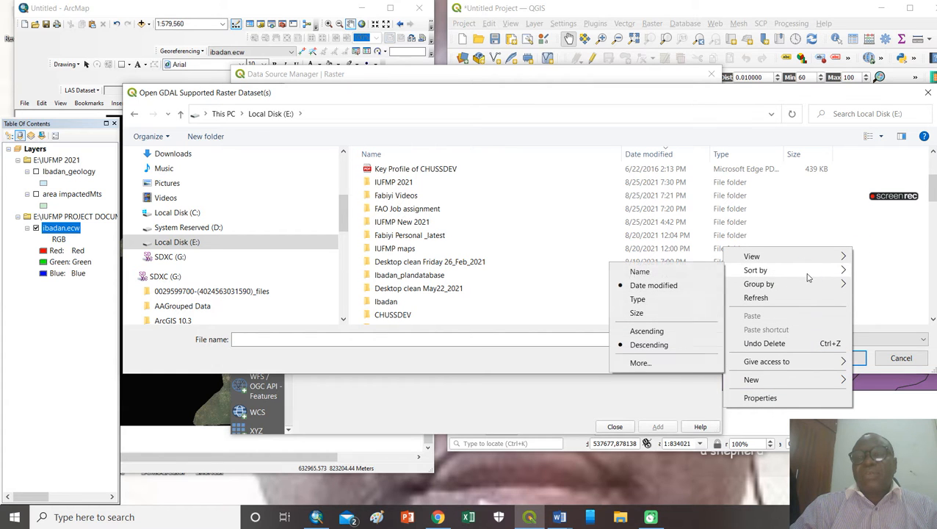
pyautogui.click(641, 277)
pyautogui.scroll(-7, 509, 256)
pyautogui.scroll(-1, 509, 256)
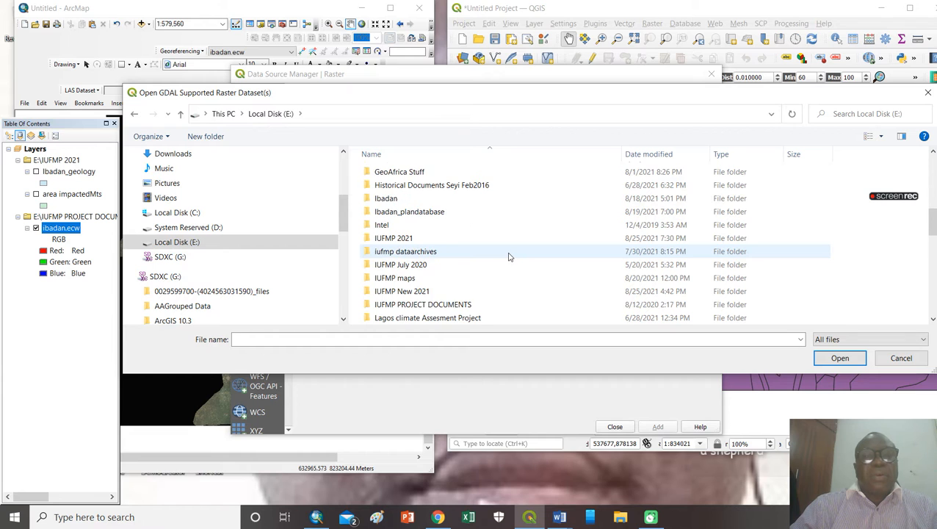
# - Add ibadan.ecw from IUFMP PROJECT DOCUMENTS > M and E _ICT_GIS Units > MEGIS_Maps > Image 2015 and close the Data Source Manager
pyautogui.doubleClick(432, 304)
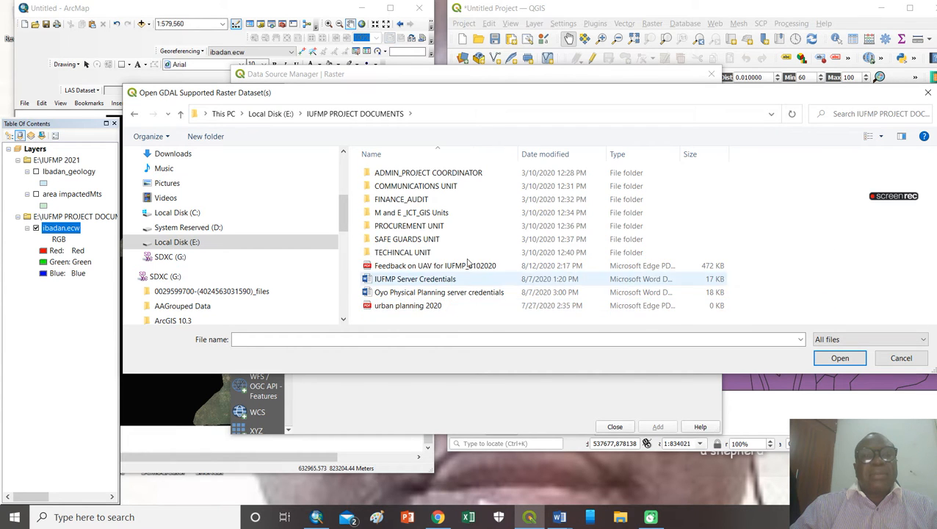
pyautogui.doubleClick(408, 213)
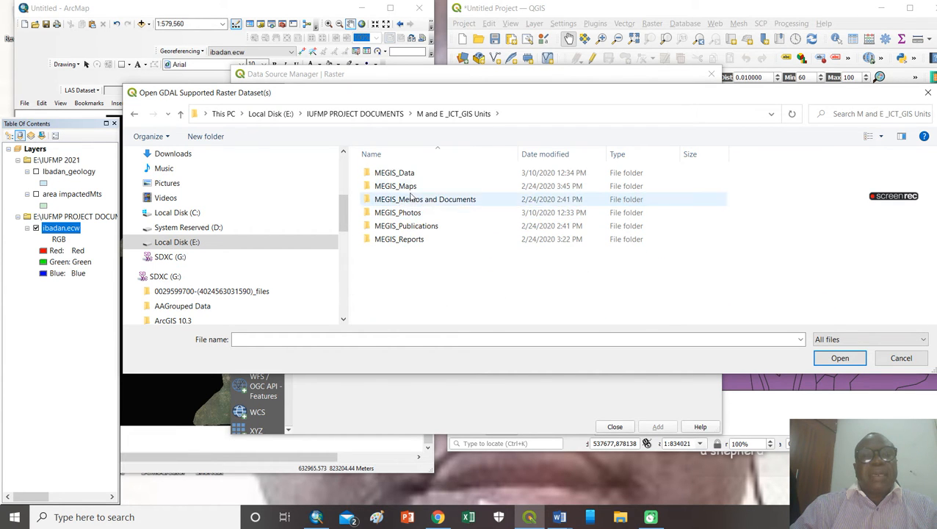
pyautogui.doubleClick(394, 186)
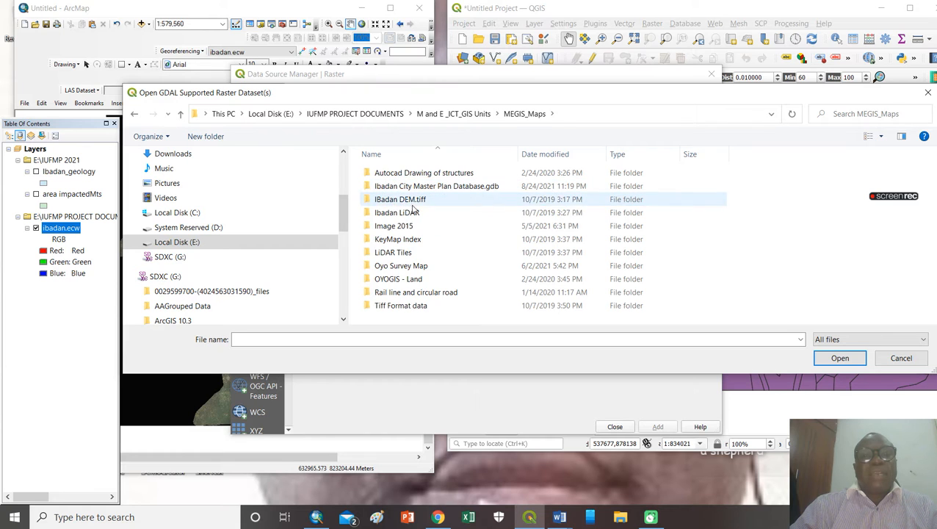
pyautogui.doubleClick(402, 227)
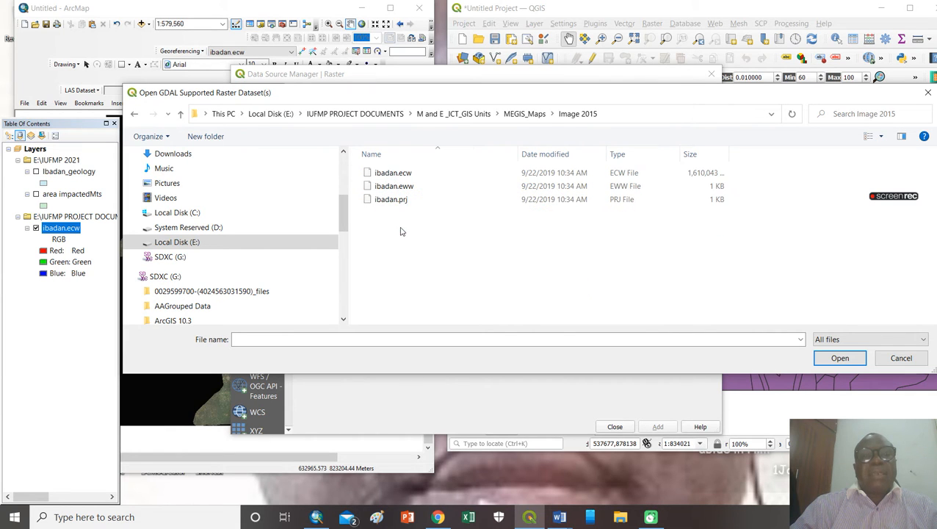
pyautogui.click(387, 177)
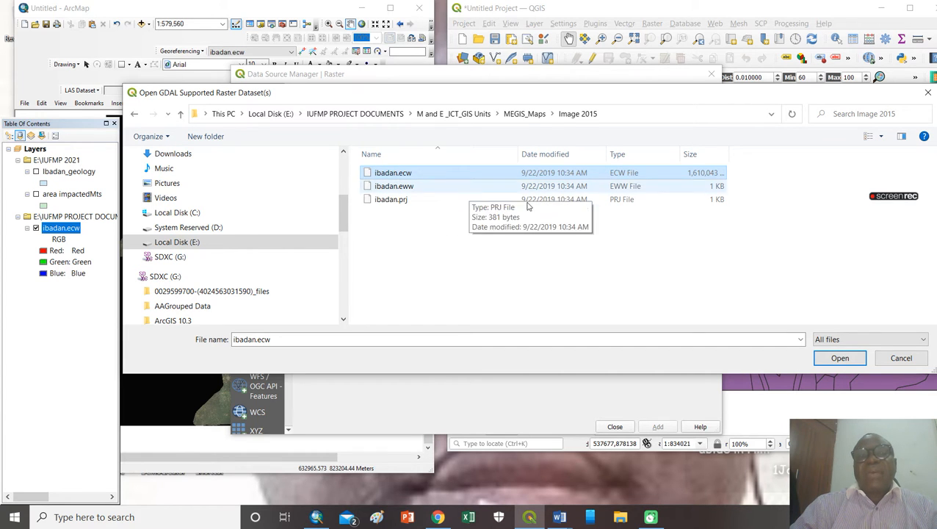
pyautogui.click(840, 357)
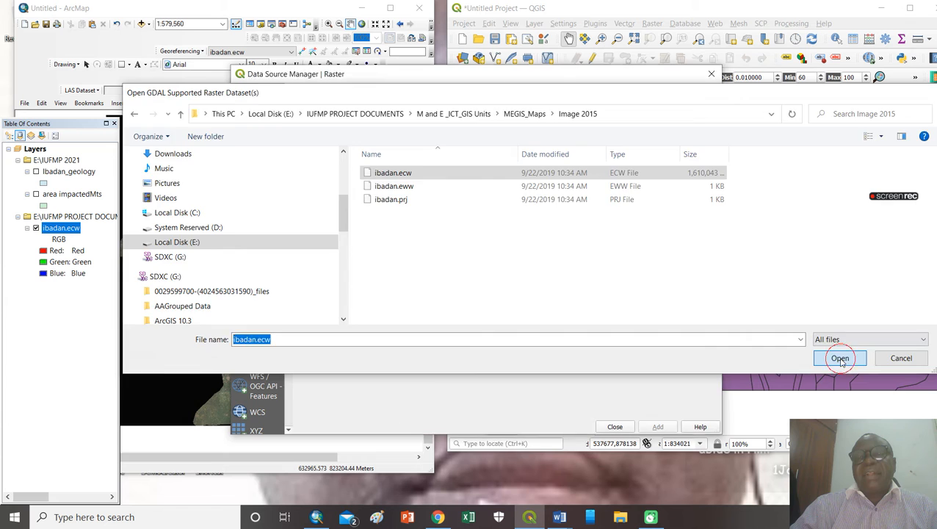
pyautogui.click(658, 424)
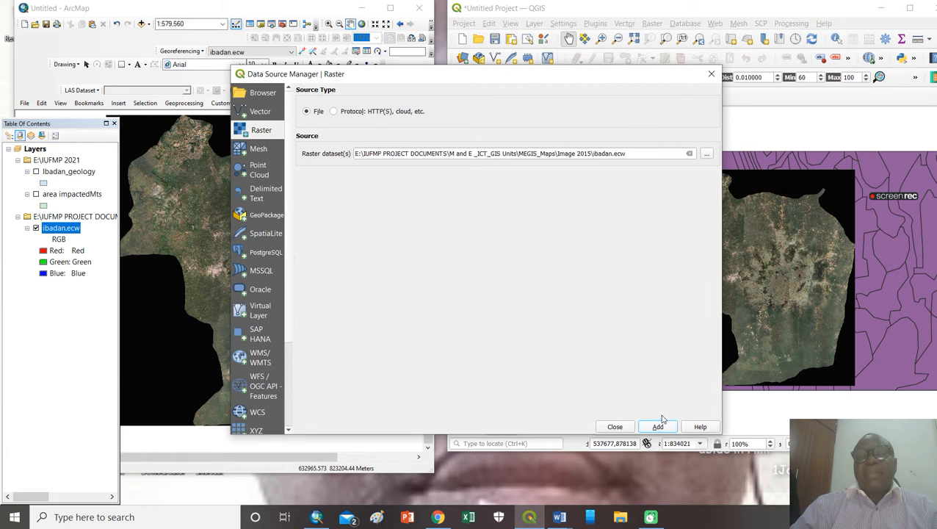
pyautogui.click(711, 73)
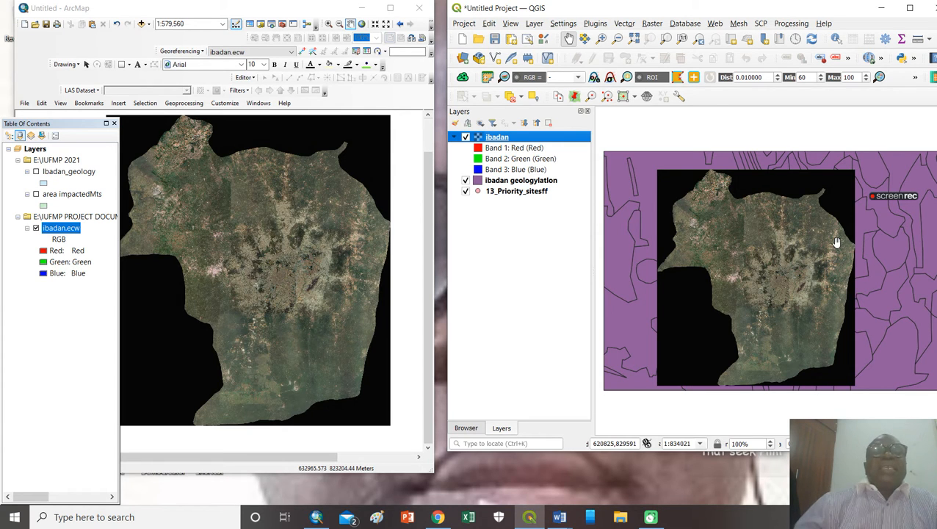
# - Start a new shapefile layer in QGIS and set its output file to new demo file in E:\IUFMP 2021
pyautogui.click(534, 23)
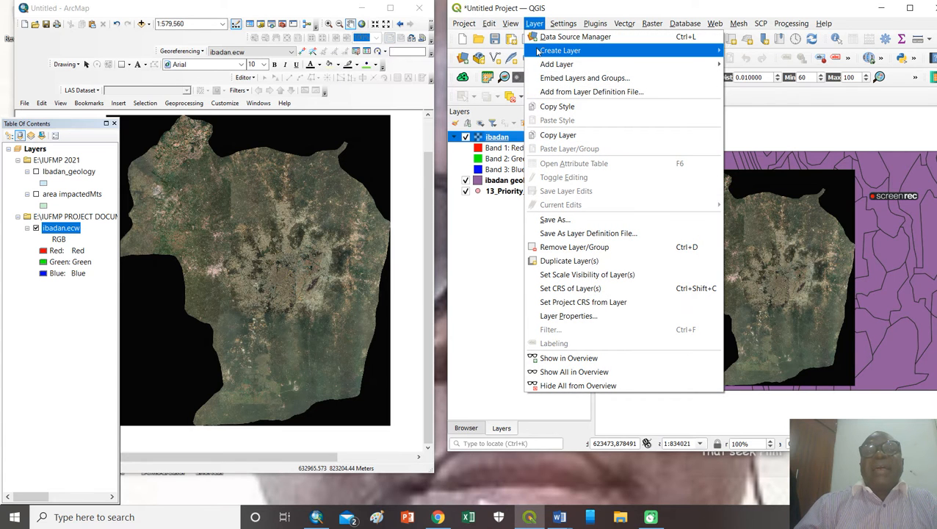
pyautogui.moveTo(544, 65)
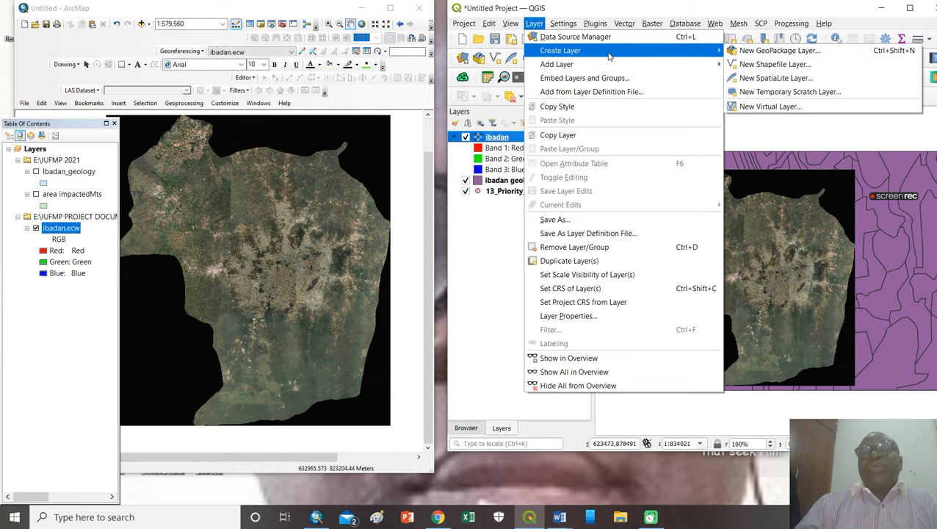
pyautogui.click(799, 66)
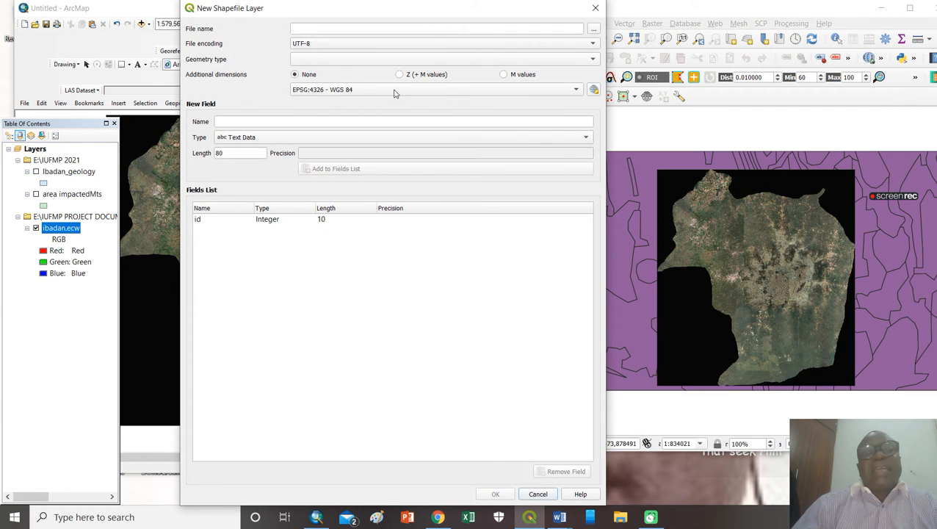
pyautogui.moveTo(368, 13); pyautogui.dragTo(306, 34)
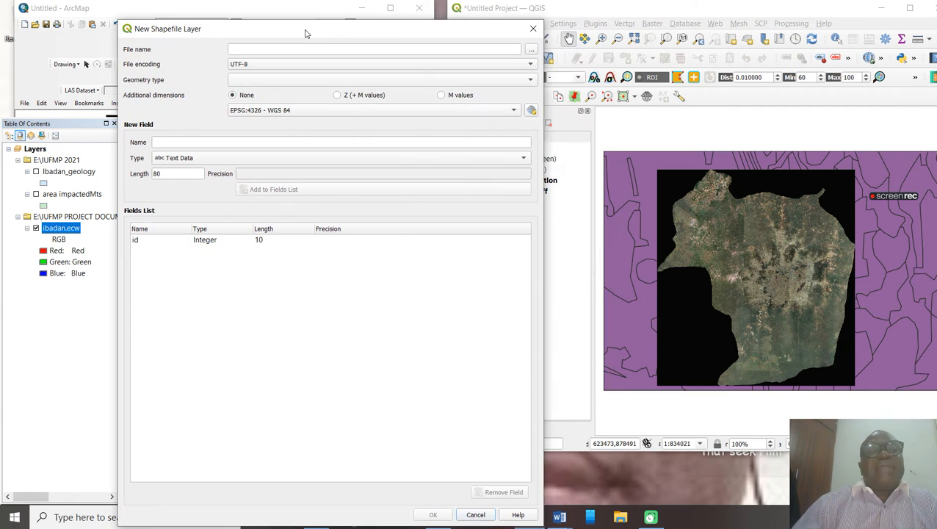
pyautogui.click(533, 51)
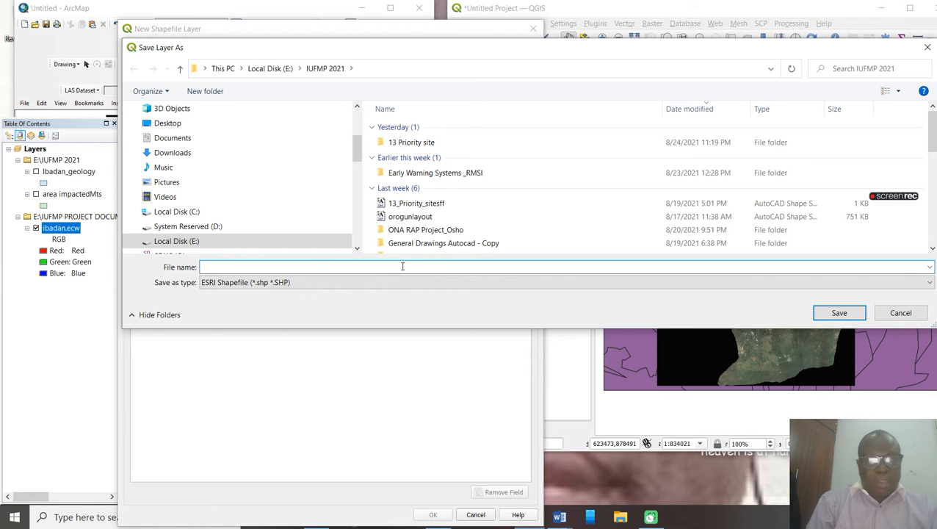
pyautogui.write('new')
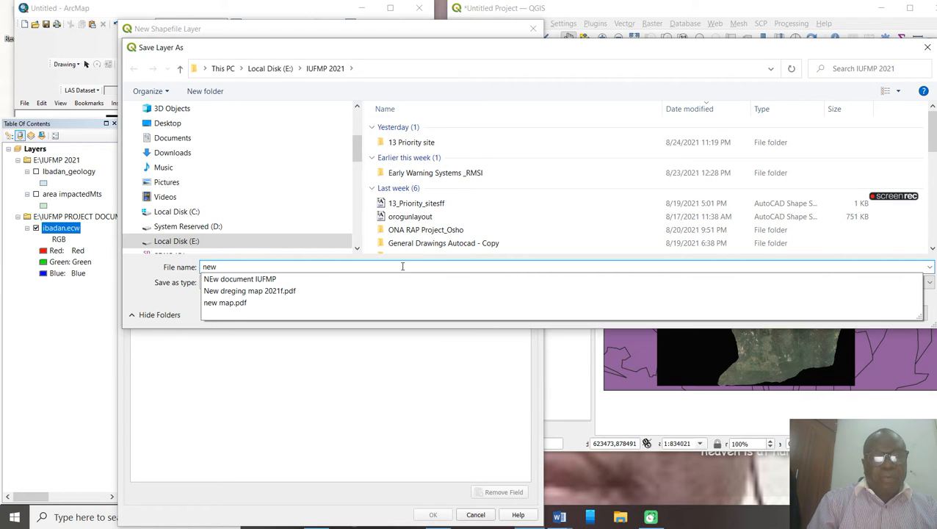
pyautogui.write('f')
pyautogui.press('BackSpace')
pyautogui.write('de')
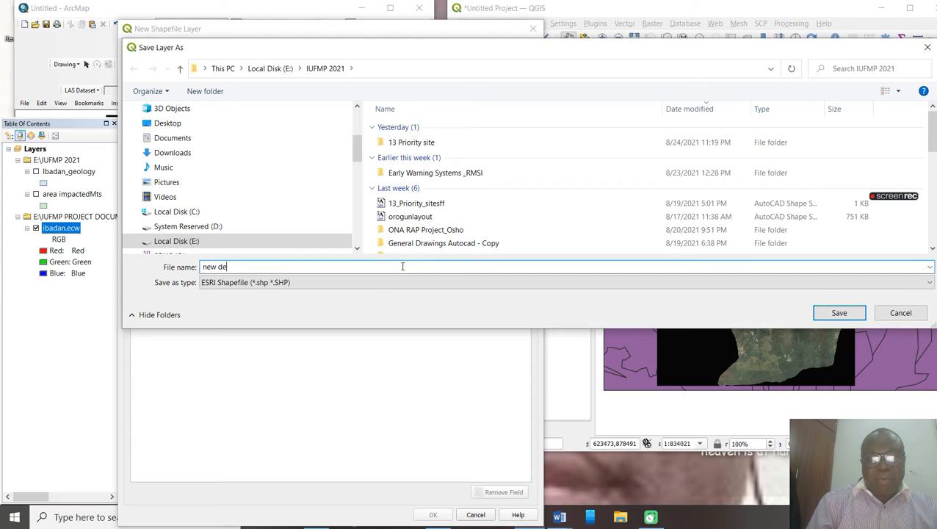
pyautogui.write('mo file')
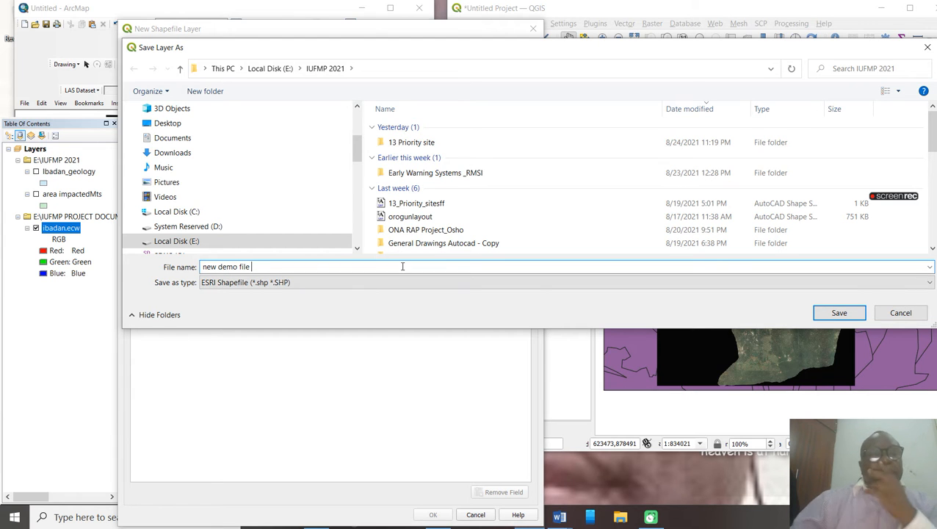
pyautogui.click(838, 313)
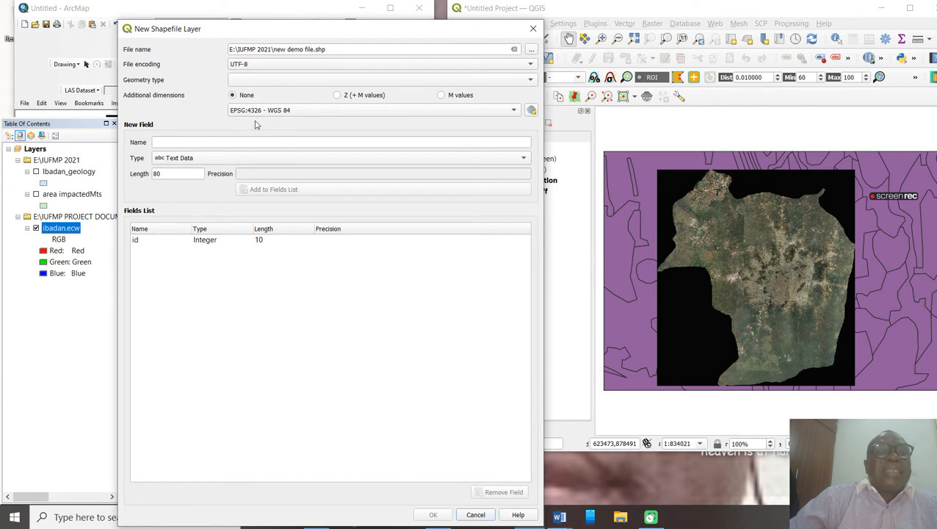
# - Set the shapefile's geometry type to Polygon, enter Name as the new field's name, and create the layer
pyautogui.click(530, 79)
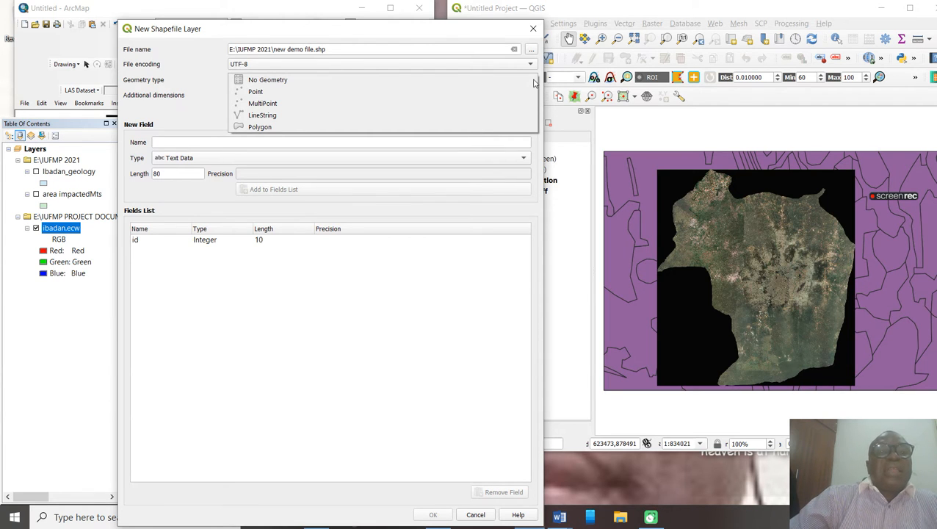
pyautogui.click(262, 128)
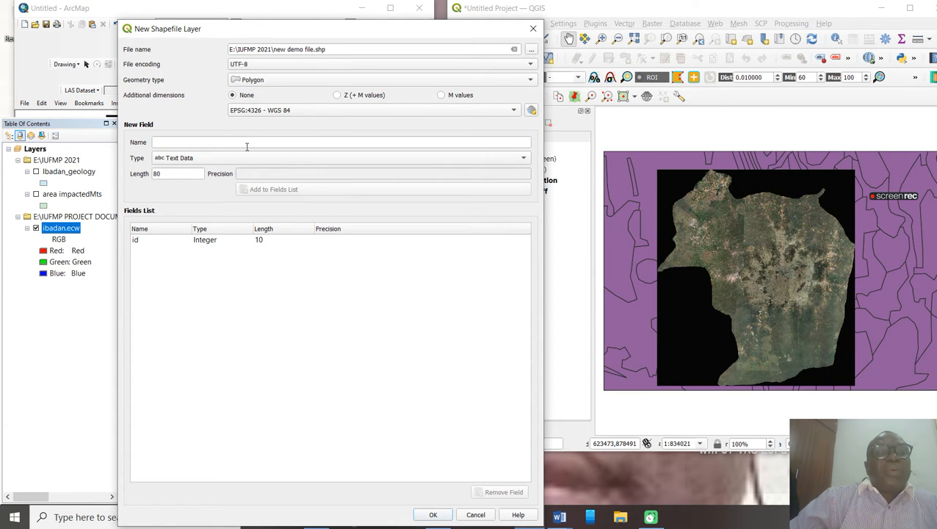
pyautogui.click(247, 144)
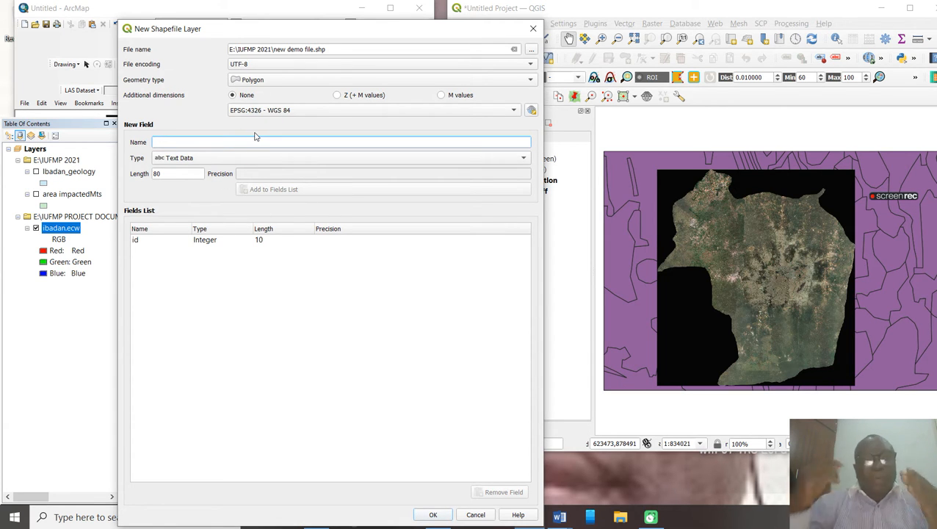
pyautogui.write('Name')
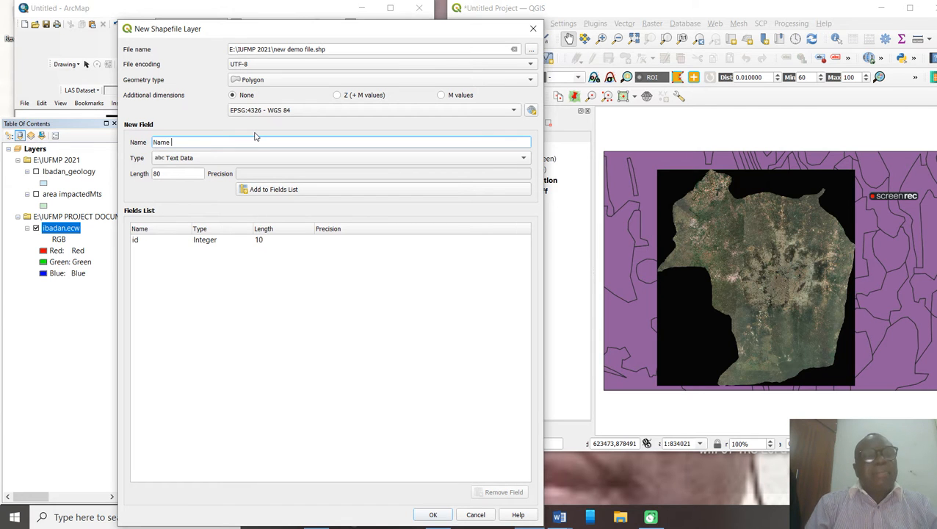
pyautogui.click(440, 514)
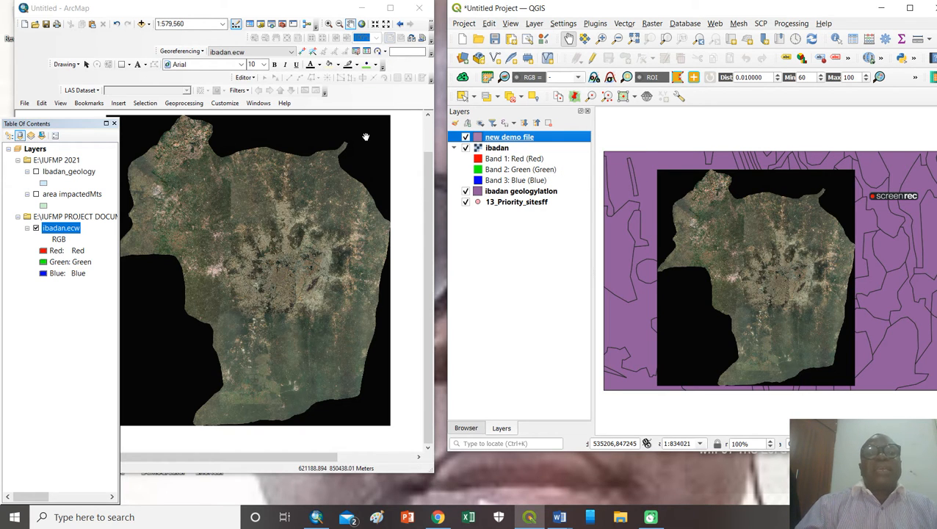
pyautogui.click(367, 101)
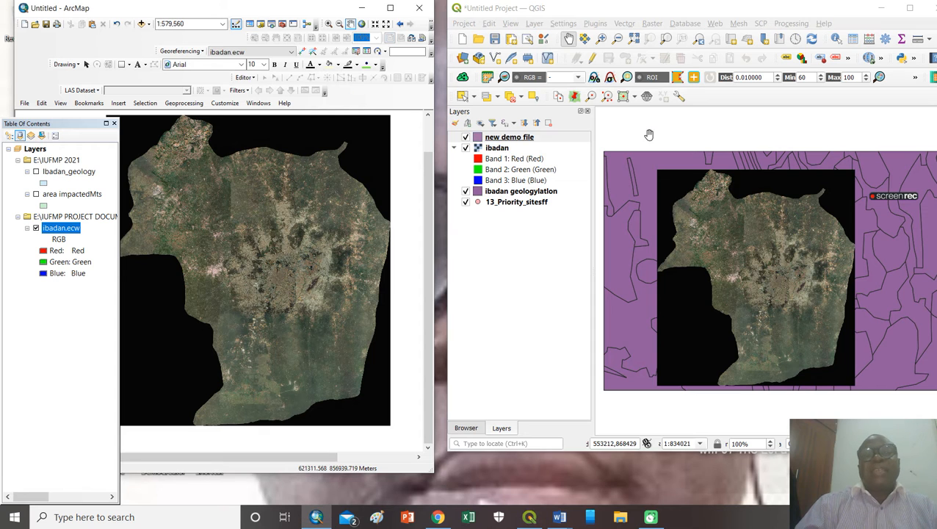
pyautogui.click(671, 143)
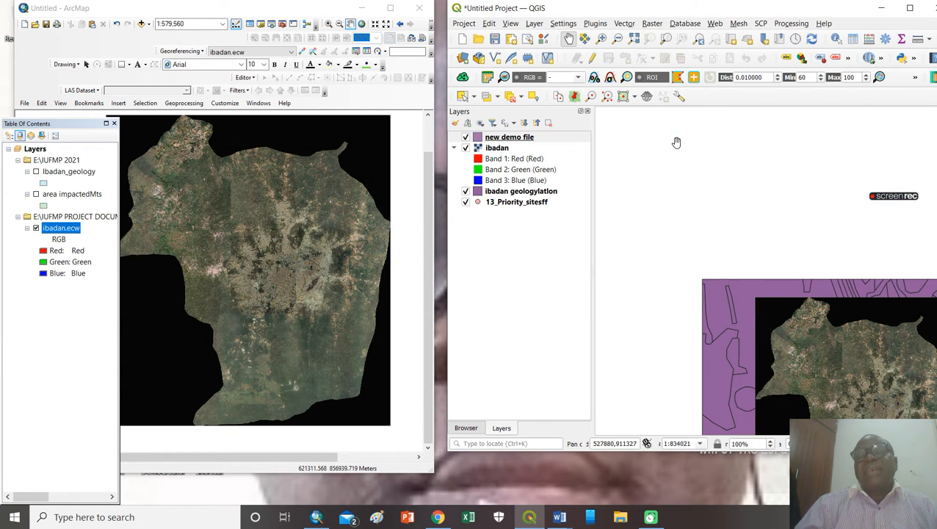
pyautogui.moveTo(826, 294); pyautogui.dragTo(680, 183)
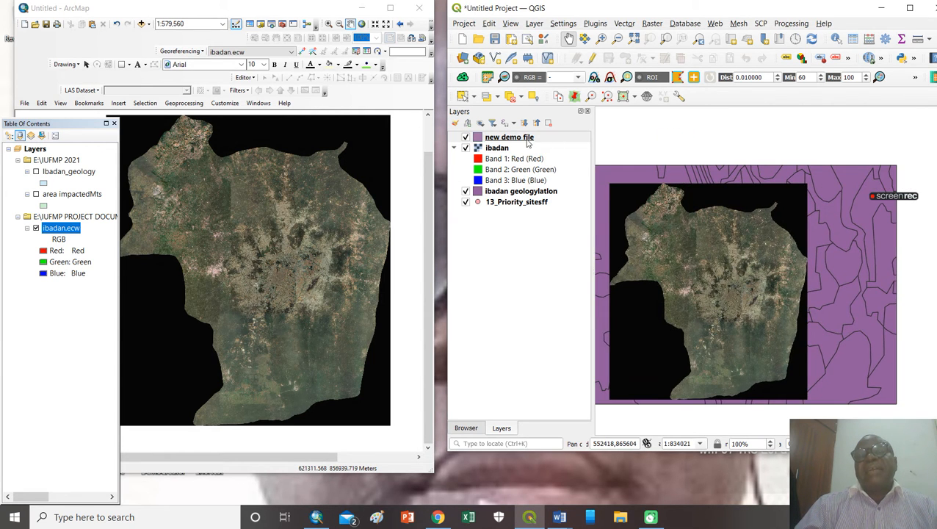
pyautogui.moveTo(731, 202); pyautogui.dragTo(774, 188)
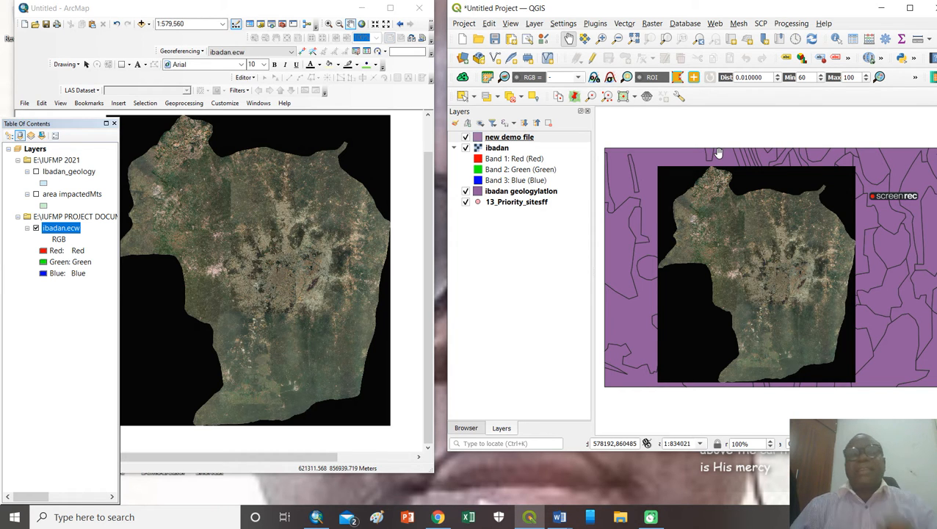
# - Switch to ArcMap and browse the Catalog to the IUFMP 2021 folder under the E:\ folder connection
pyautogui.click(372, 111)
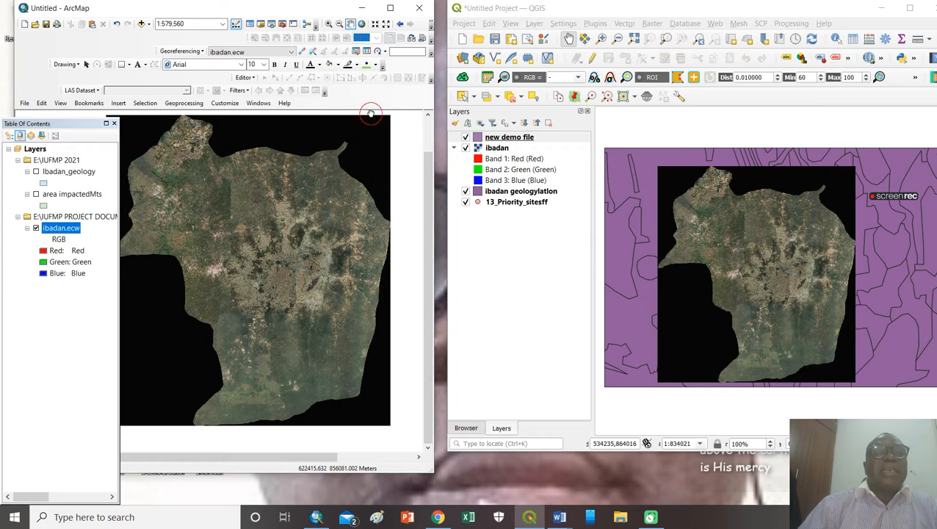
pyautogui.moveTo(267, 323); pyautogui.dragTo(320, 247)
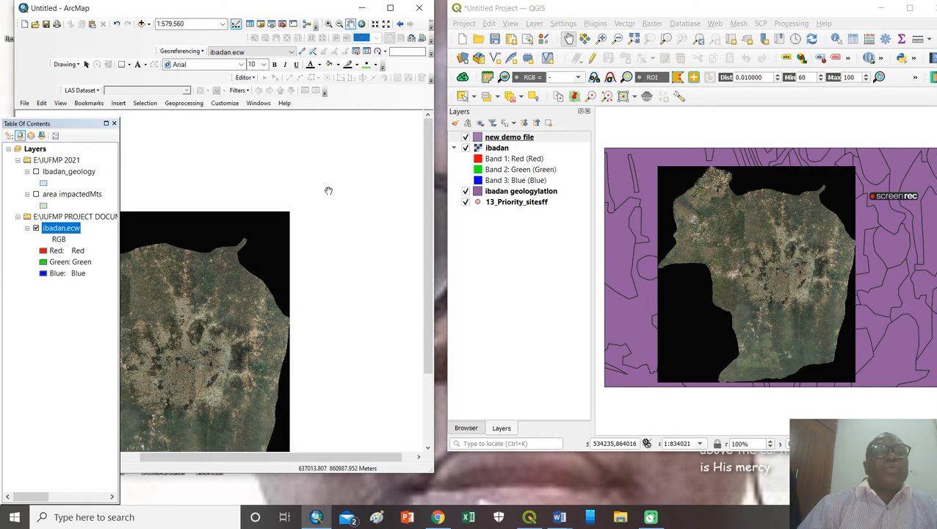
pyautogui.click(262, 26)
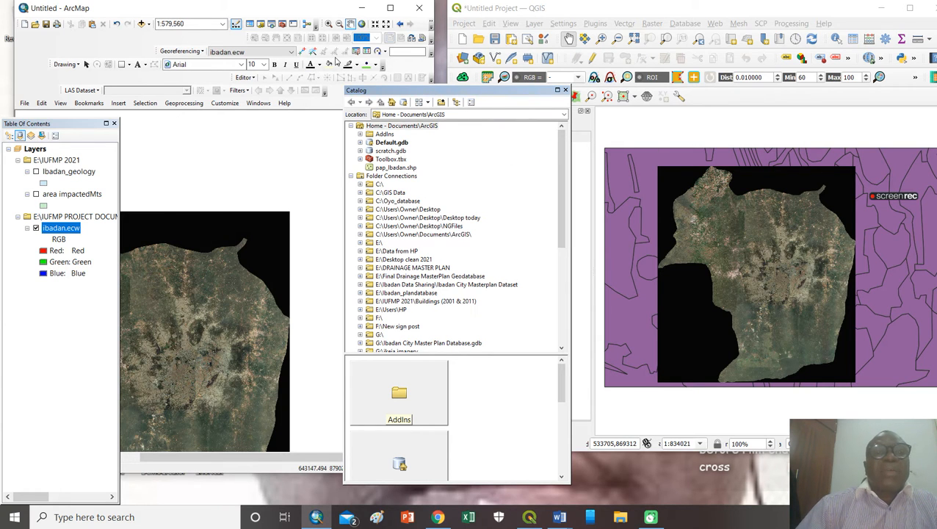
pyautogui.click(566, 90)
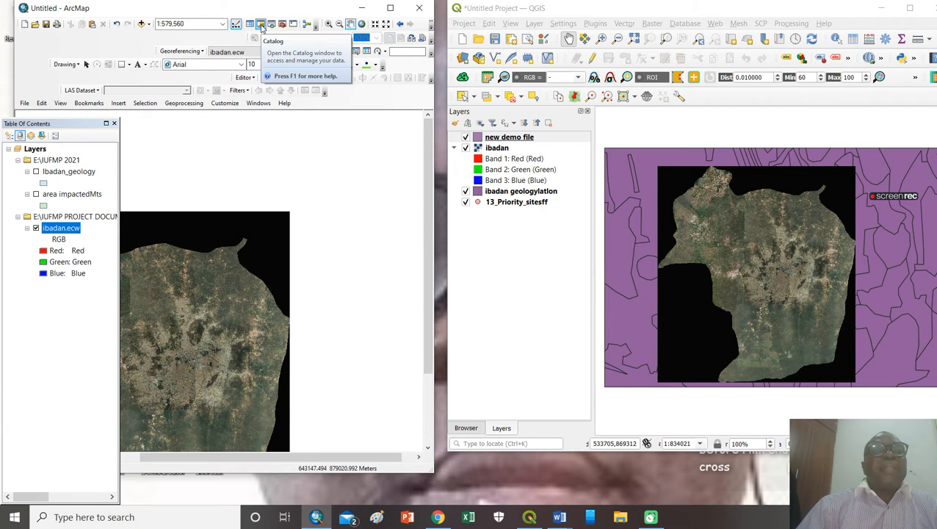
pyautogui.click(261, 25)
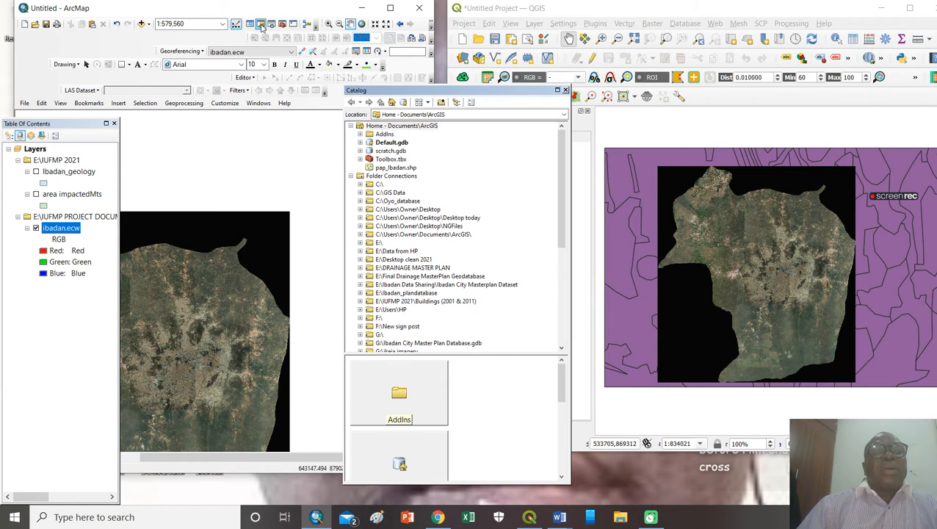
pyautogui.moveTo(560, 174)
pyautogui.mouseDown()
pyautogui.moveTo(561, 210)
pyautogui.moveTo(557, 163)
pyautogui.moveTo(558, 175)
pyautogui.mouseUp()
pyautogui.click(379, 184)
pyautogui.click(379, 219)
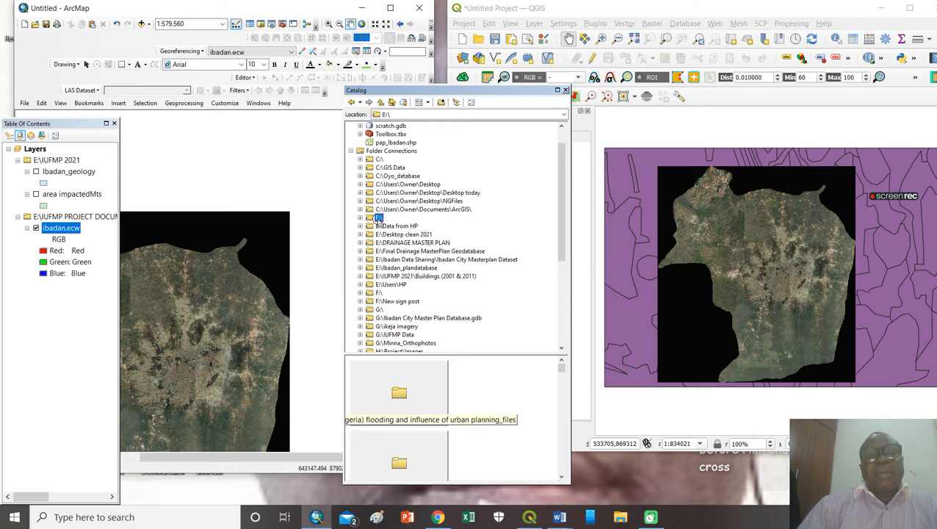
pyautogui.click(369, 218)
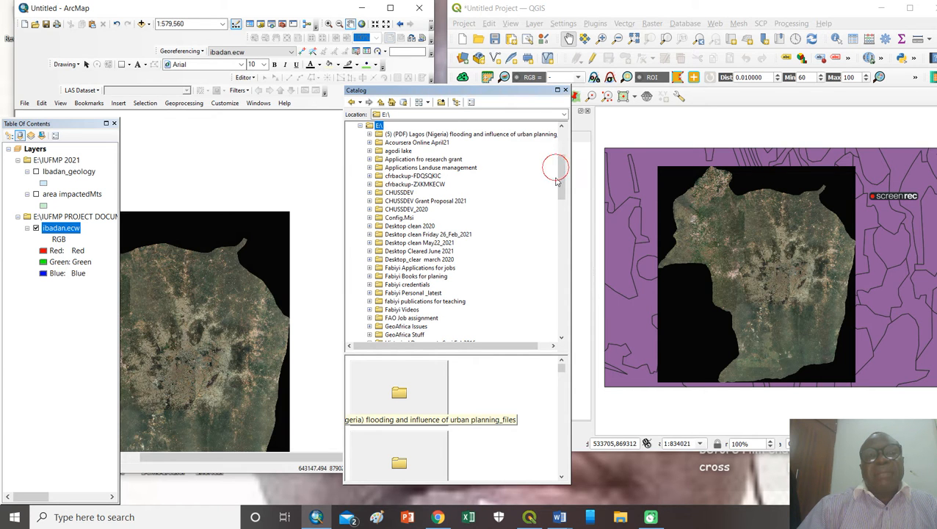
pyautogui.moveTo(559, 174); pyautogui.dragTo(562, 204)
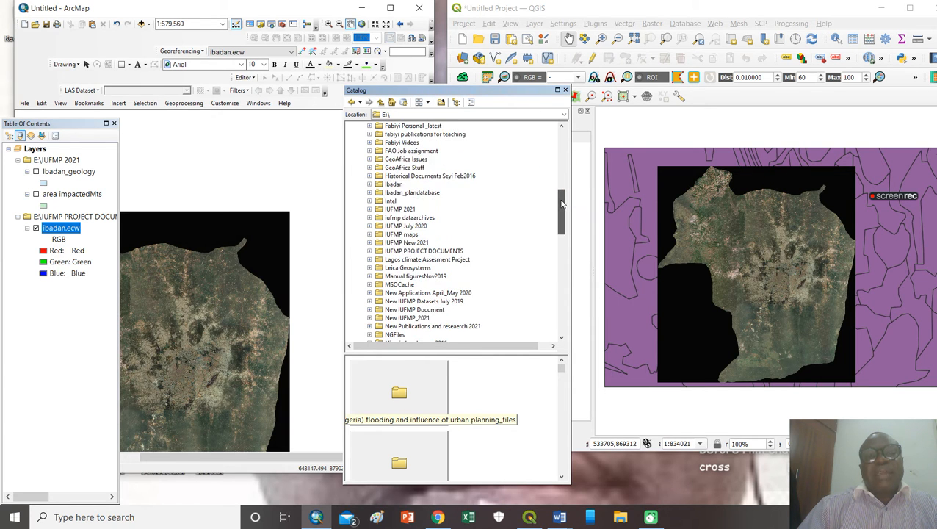
pyautogui.click(406, 212)
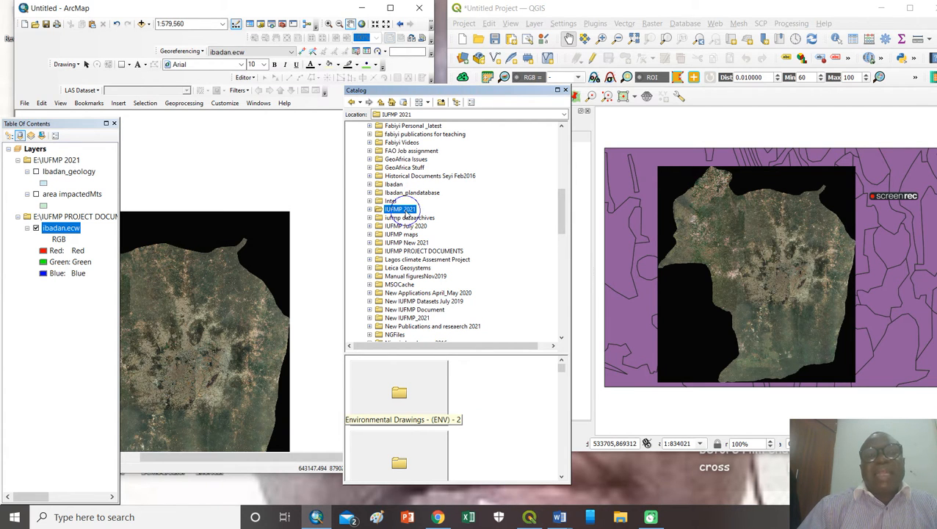
# - Create a new shapefile named New demo file with the Polygon feature type in the IUFMP 2021 folder
pyautogui.rightClick(408, 215)
pyautogui.moveTo(447, 273)
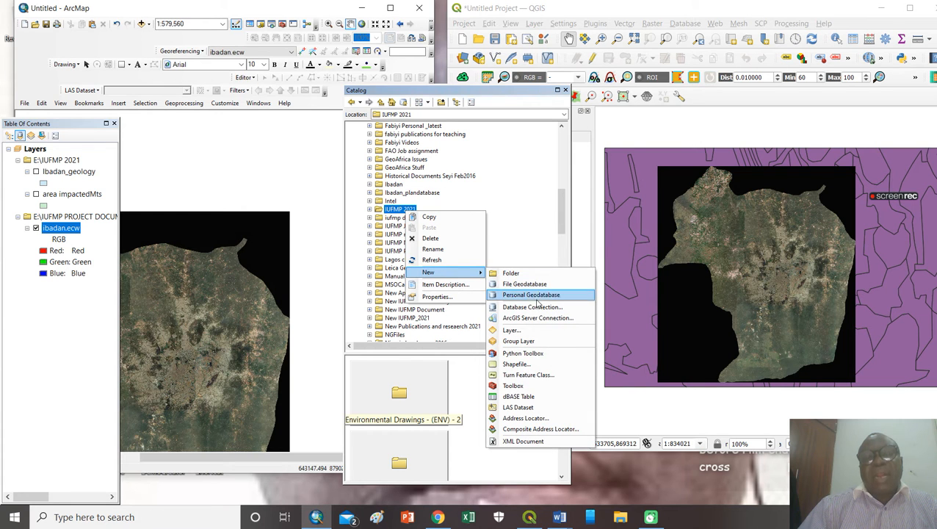
pyautogui.click(525, 366)
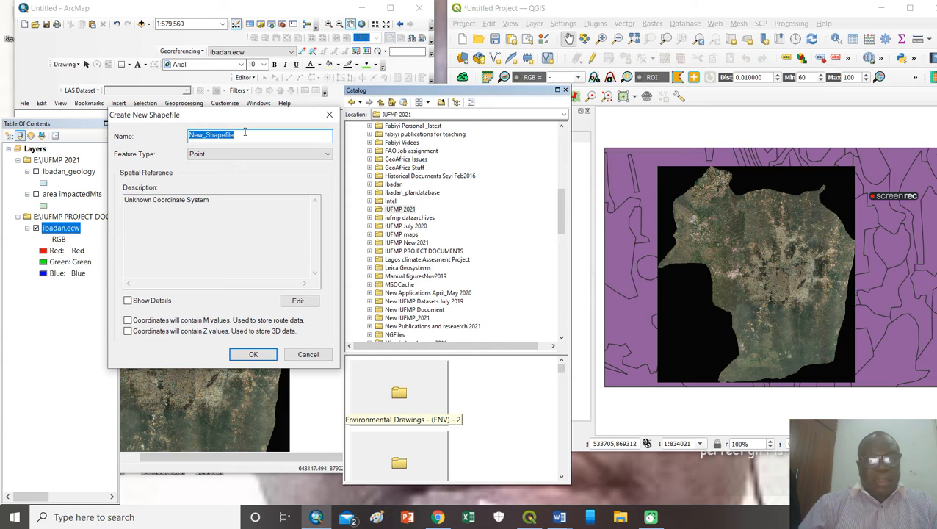
pyautogui.write('New')
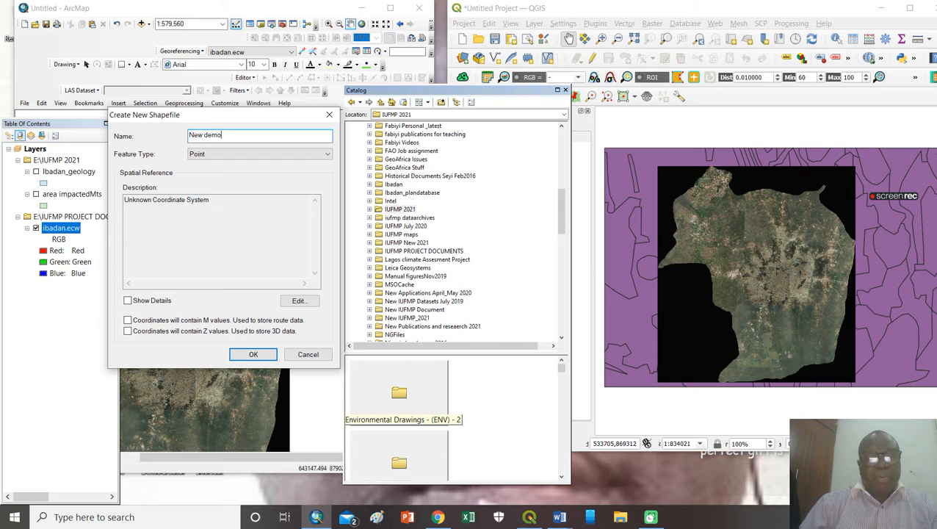
pyautogui.write('demo file')
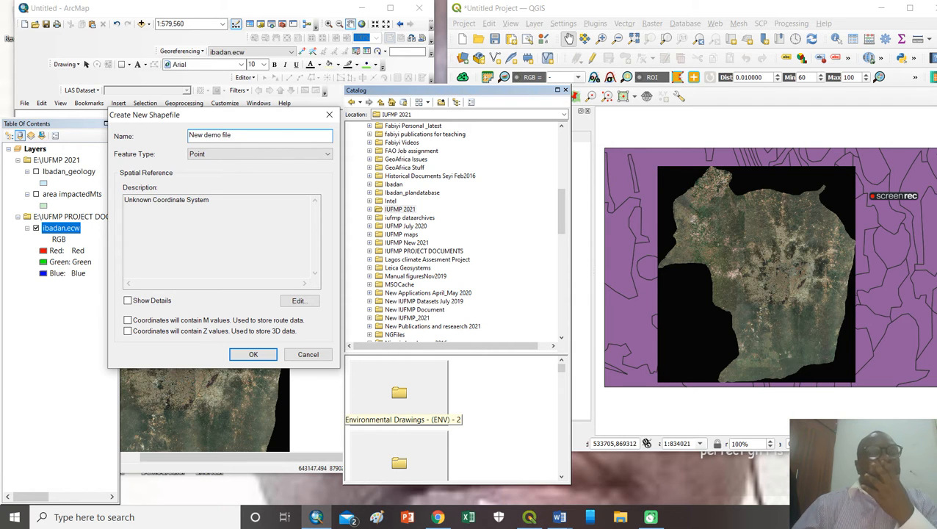
pyautogui.click(278, 154)
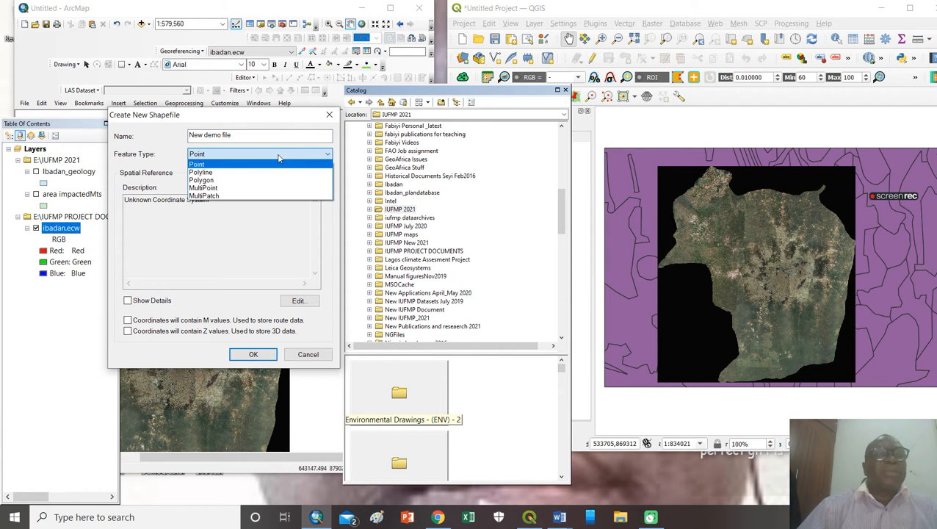
pyautogui.click(229, 180)
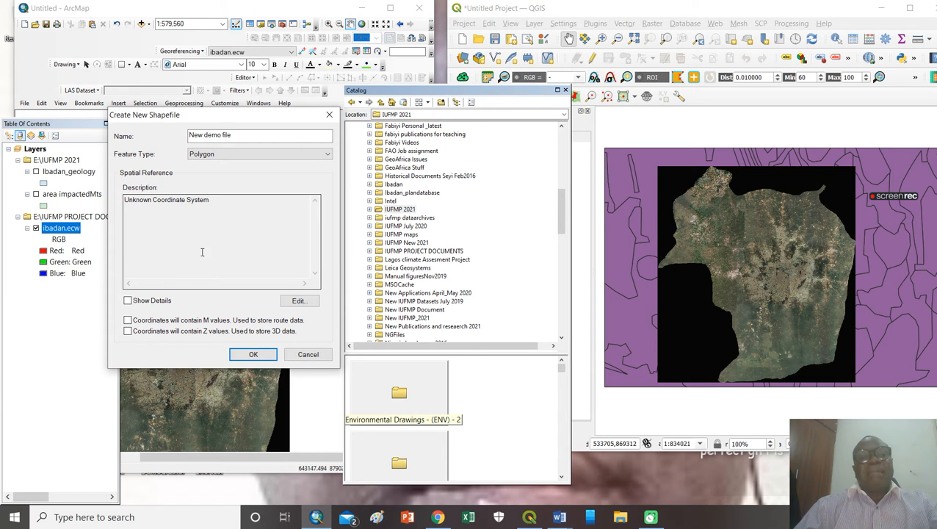
pyautogui.click(254, 353)
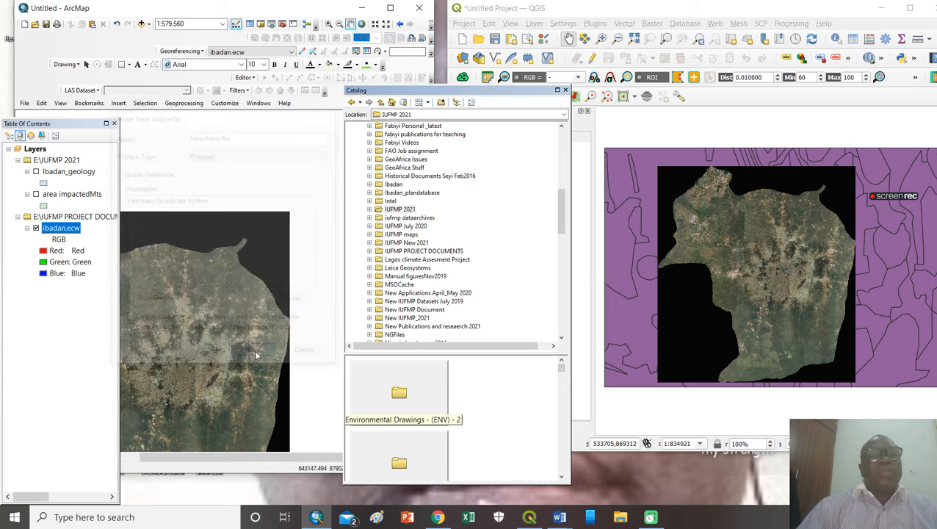
pyautogui.click(309, 297)
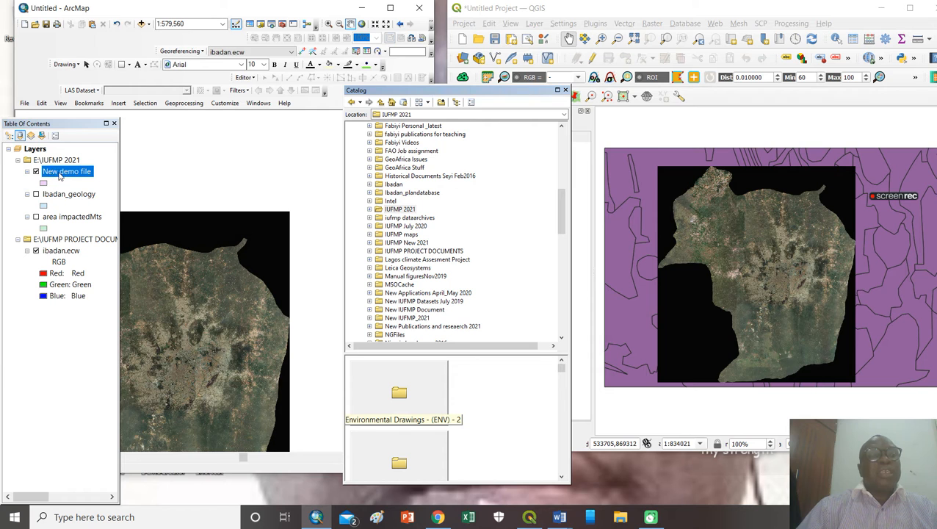
# - Switch to QGIS and turn on editing for the new demo file layer
pyautogui.click(637, 145)
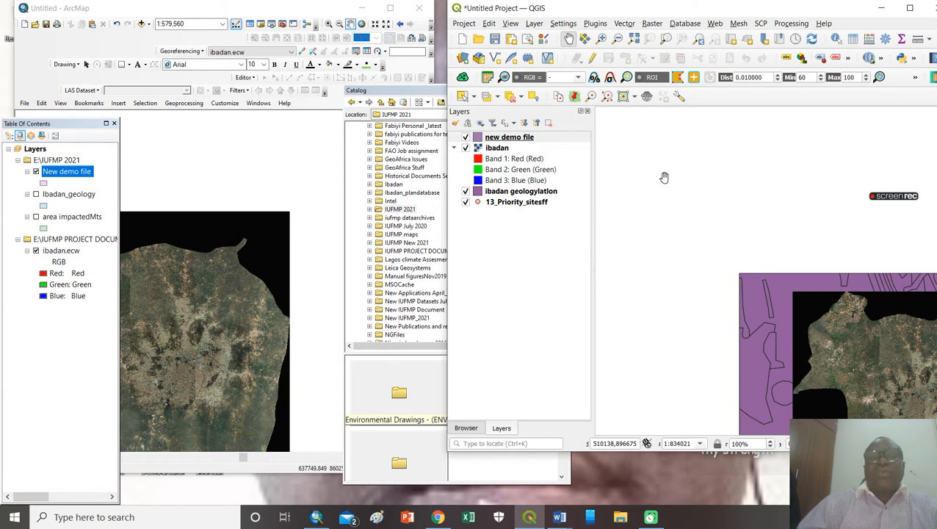
pyautogui.moveTo(830, 308); pyautogui.dragTo(659, 175)
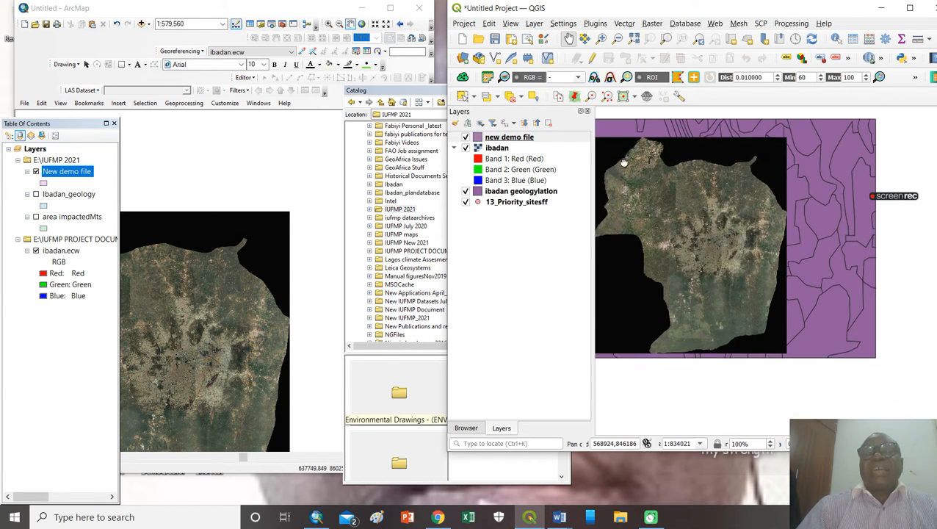
pyautogui.moveTo(592, 192); pyautogui.dragTo(578, 190)
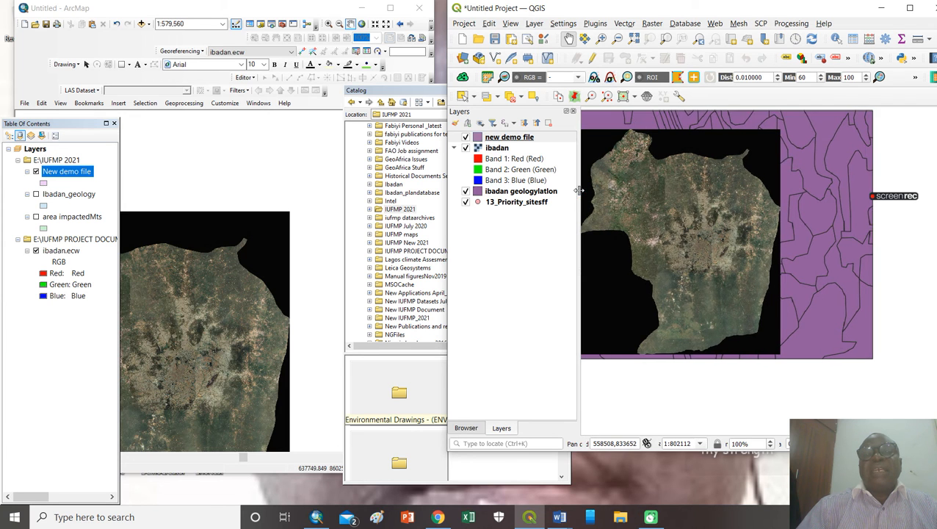
pyautogui.moveTo(658, 186); pyautogui.dragTo(690, 204)
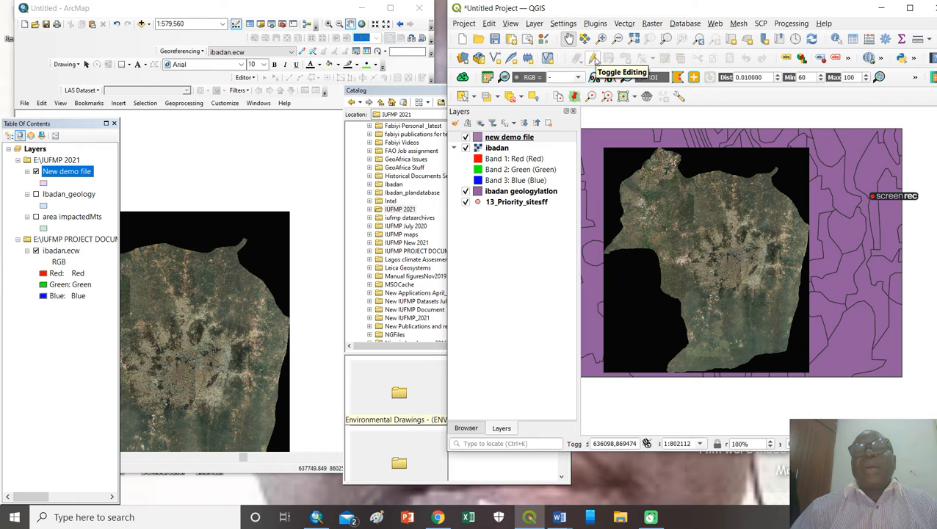
pyautogui.click(595, 60)
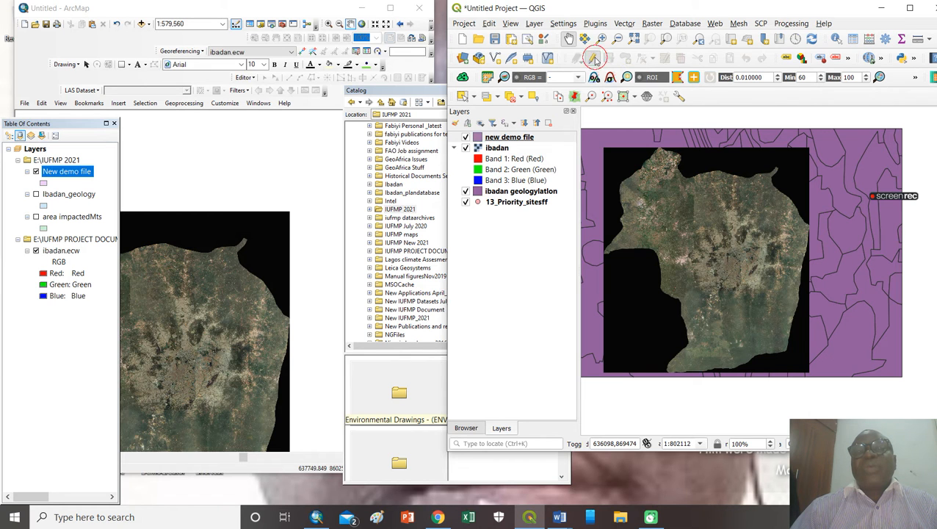
pyautogui.click(517, 140)
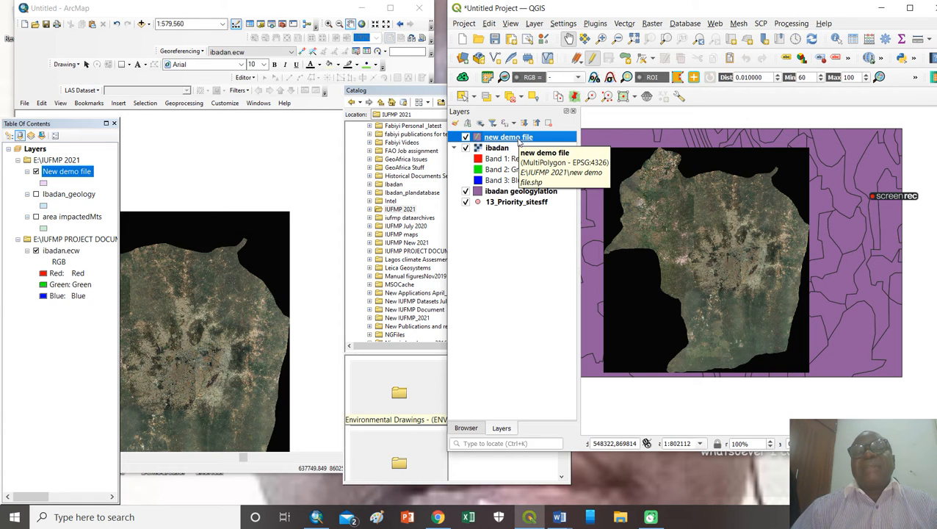
pyautogui.click(593, 60)
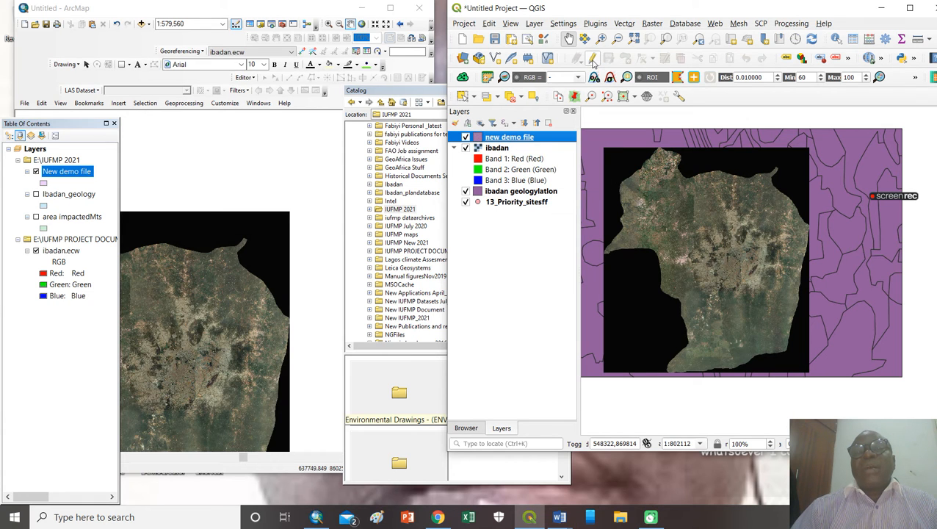
pyautogui.click(592, 60)
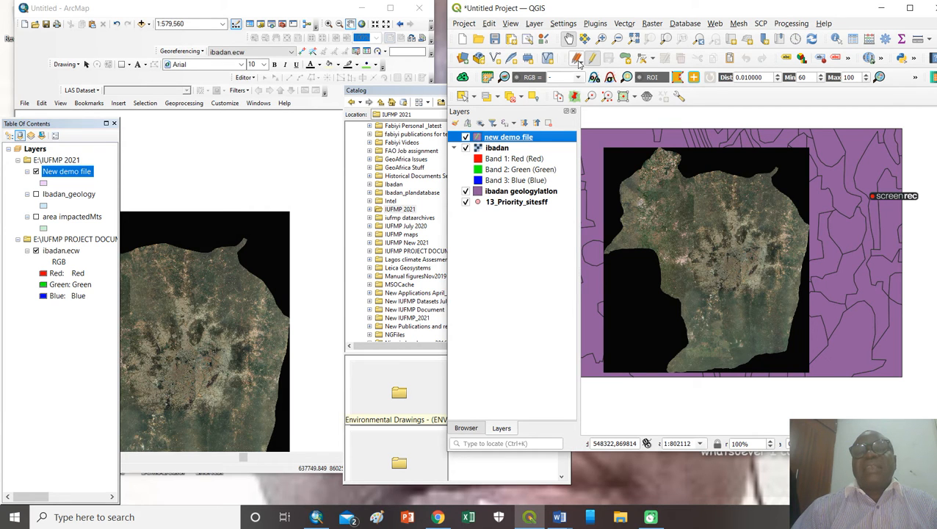
pyautogui.click(594, 61)
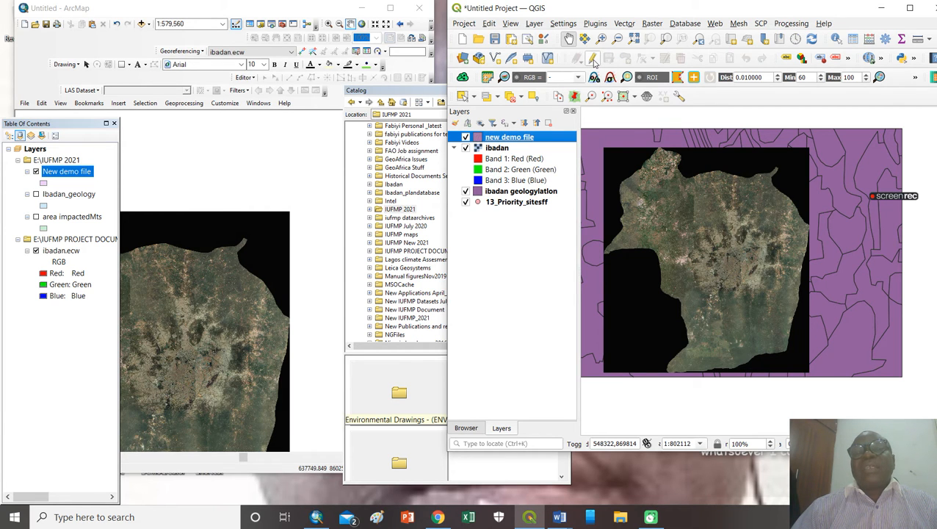
pyautogui.click(593, 62)
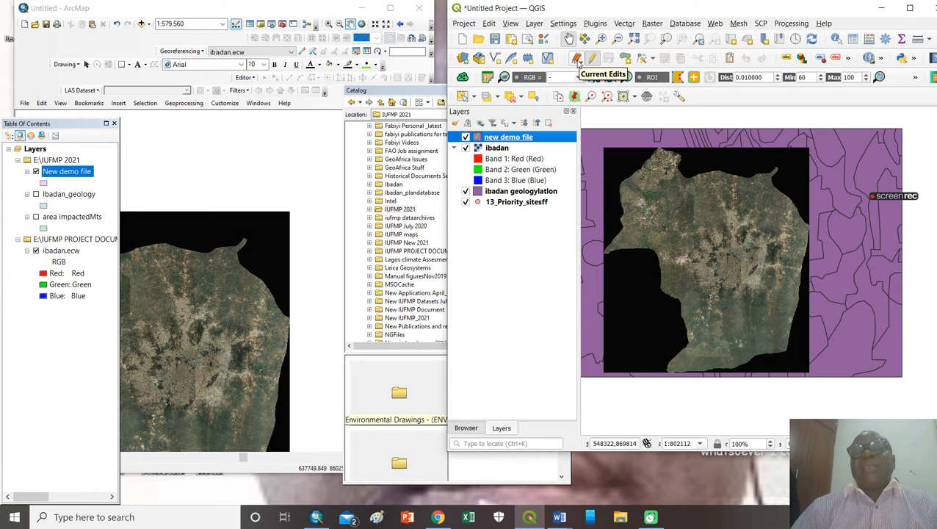
# - Digitize a polygon in the new demo file layer that traces the outline of the ibadan satellite image
pyautogui.click(626, 60)
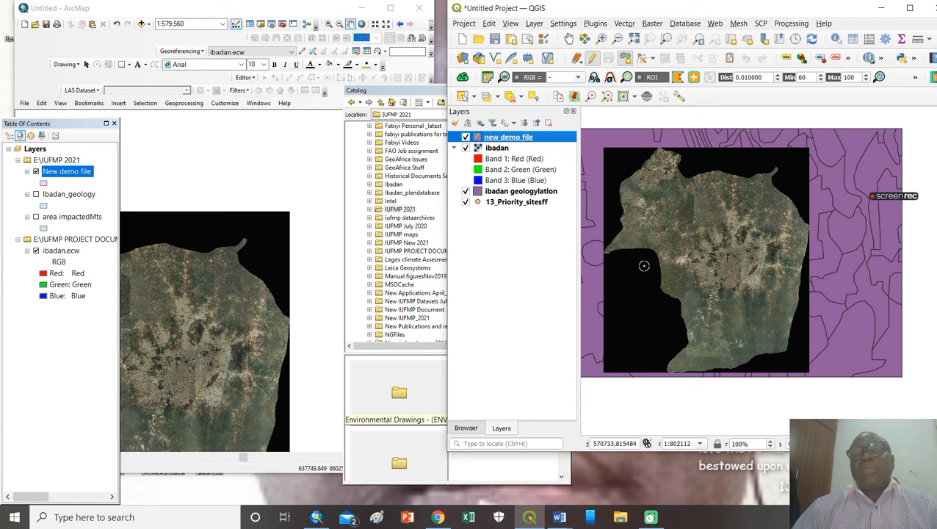
pyautogui.click(605, 250)
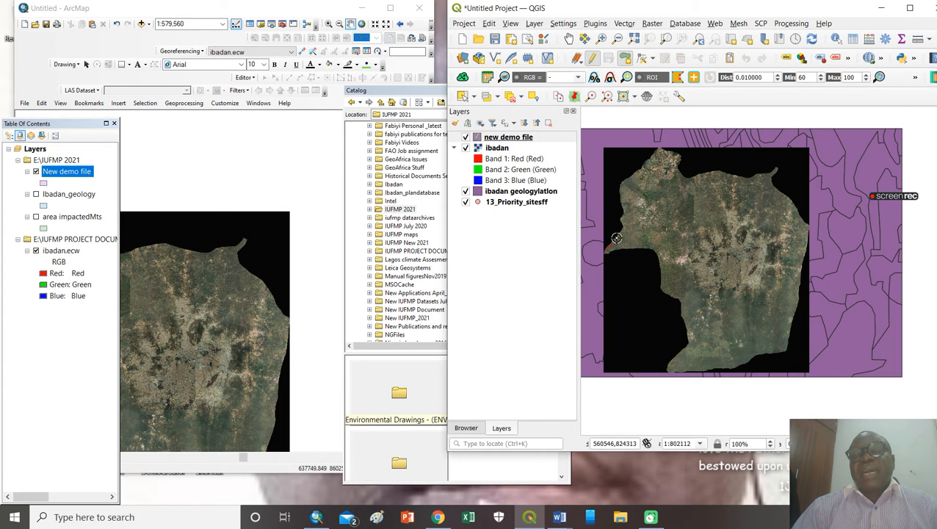
pyautogui.click(624, 221)
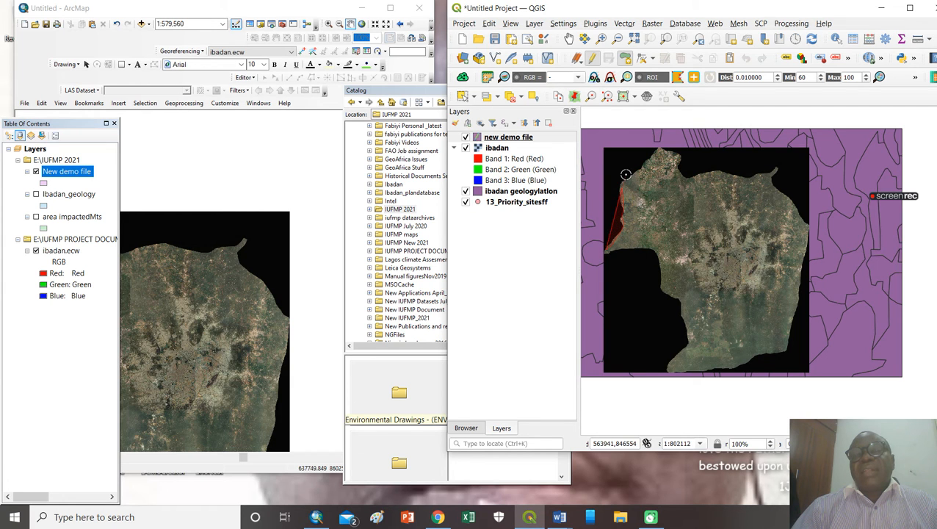
pyautogui.click(663, 150)
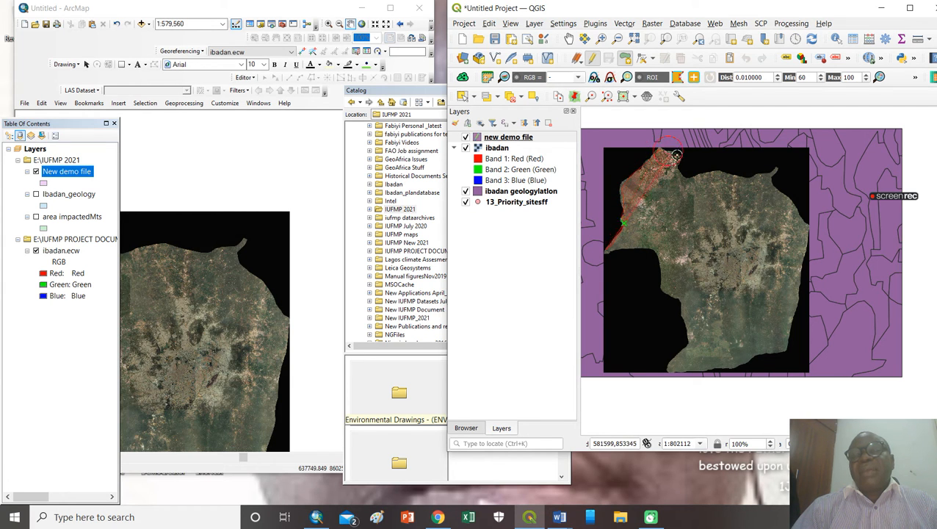
pyautogui.click(688, 175)
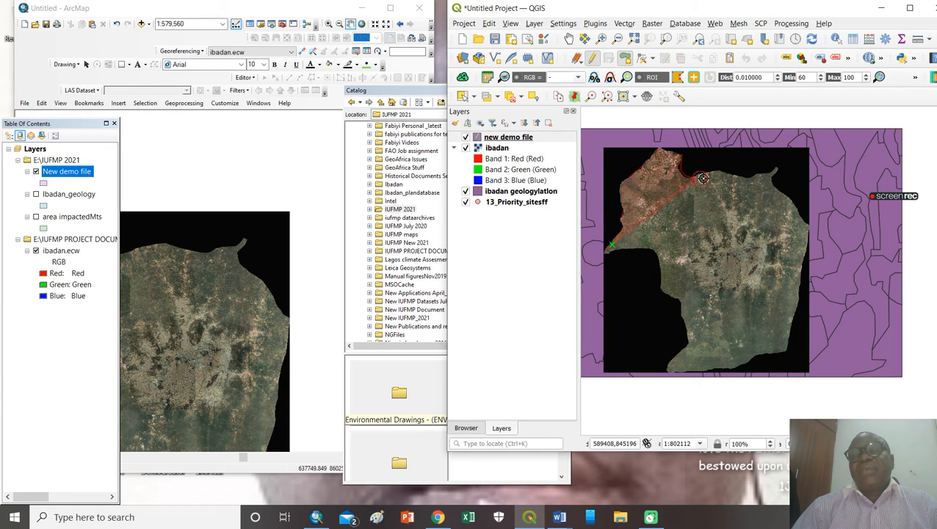
pyautogui.click(726, 171)
pyautogui.click(746, 177)
pyautogui.click(761, 175)
pyautogui.click(774, 168)
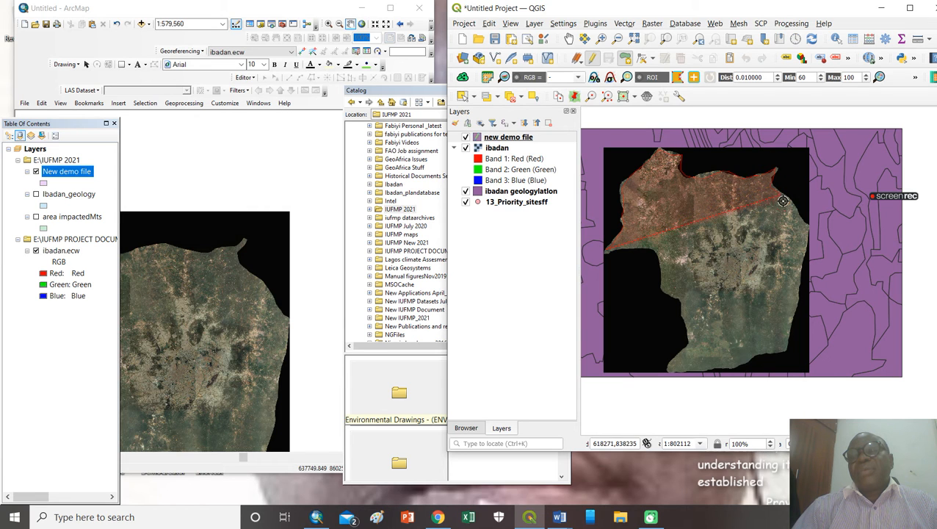
pyautogui.click(815, 229)
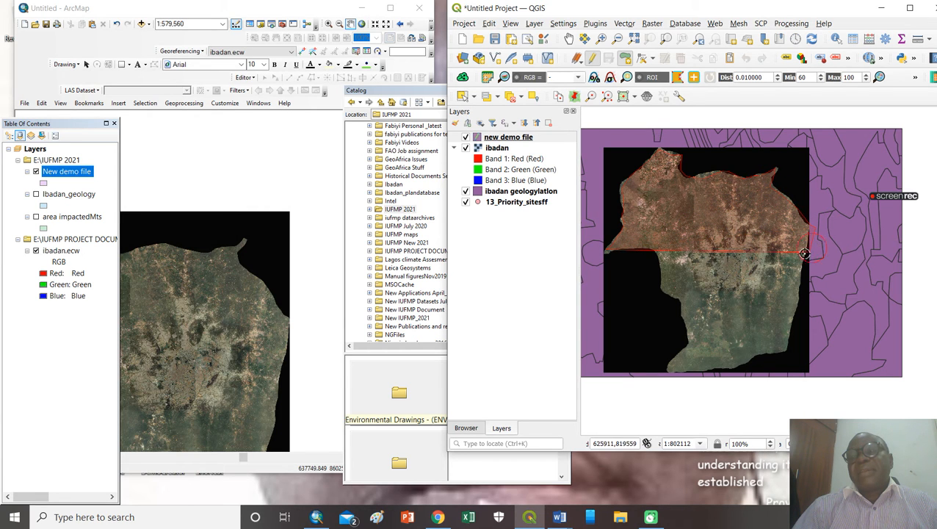
pyautogui.click(793, 324)
pyautogui.click(780, 351)
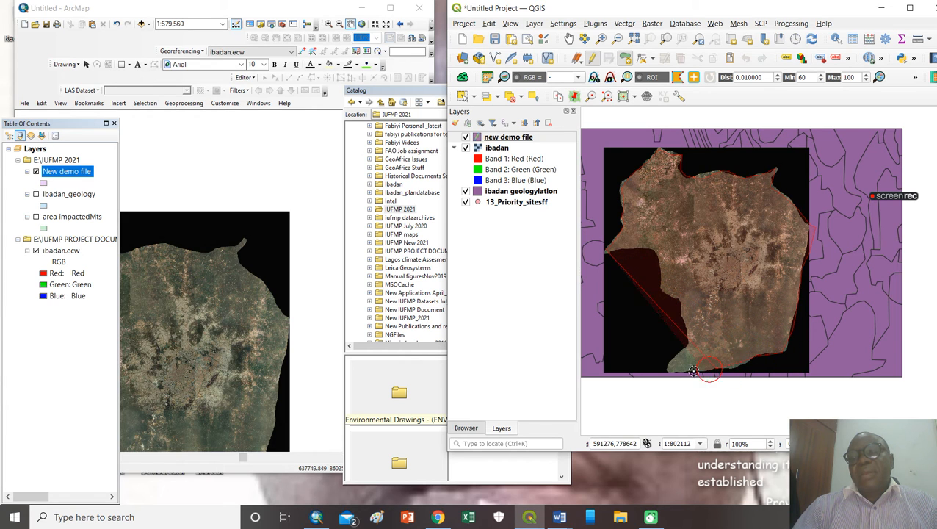
pyautogui.click(678, 354)
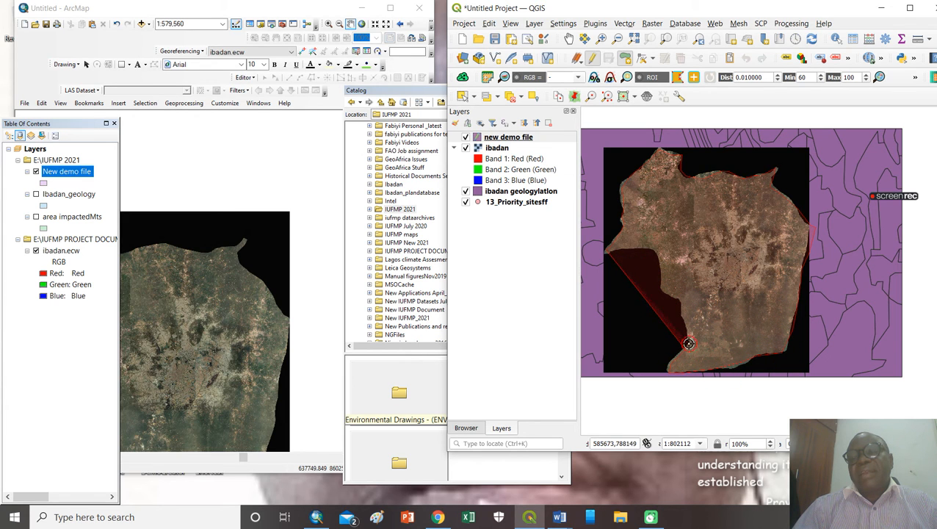
pyautogui.click(682, 301)
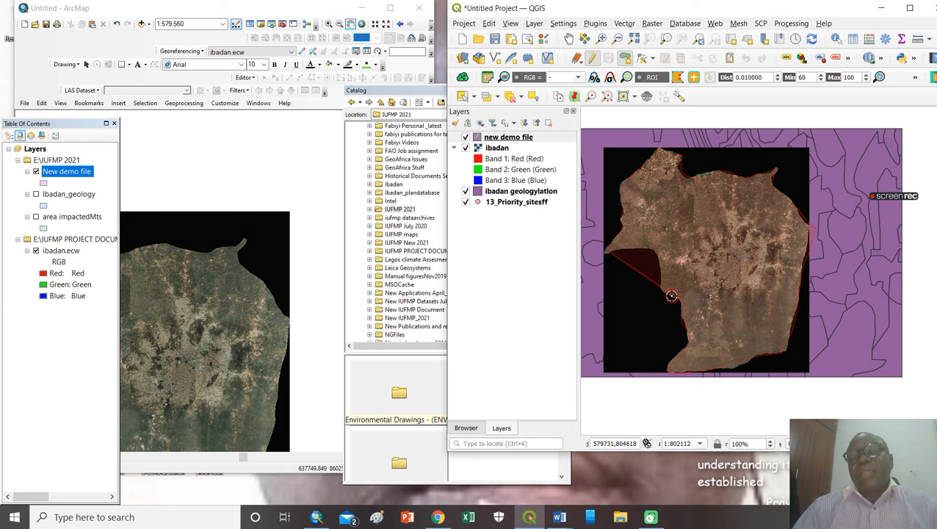
pyautogui.click(656, 255)
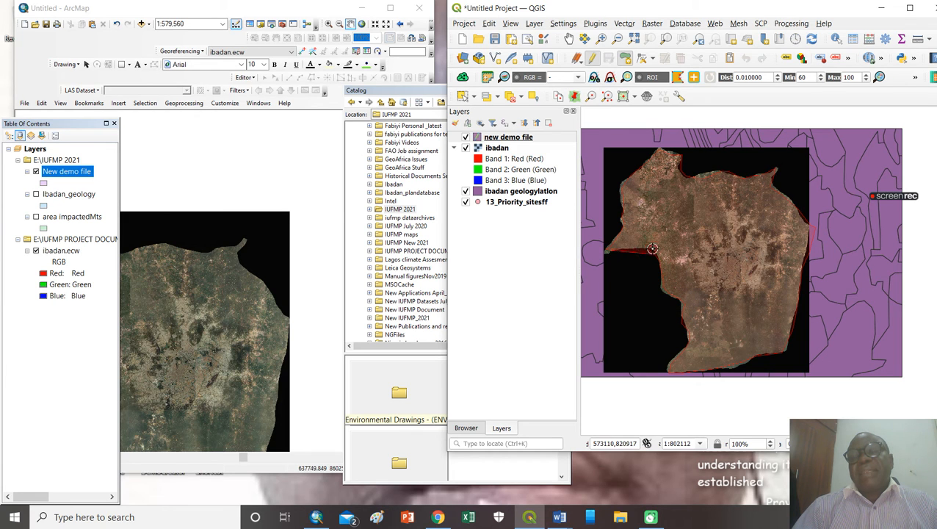
# - Complete the polygon with id 1, and save the new demo file layer's edits to end its editing session
pyautogui.rightClick(610, 251)
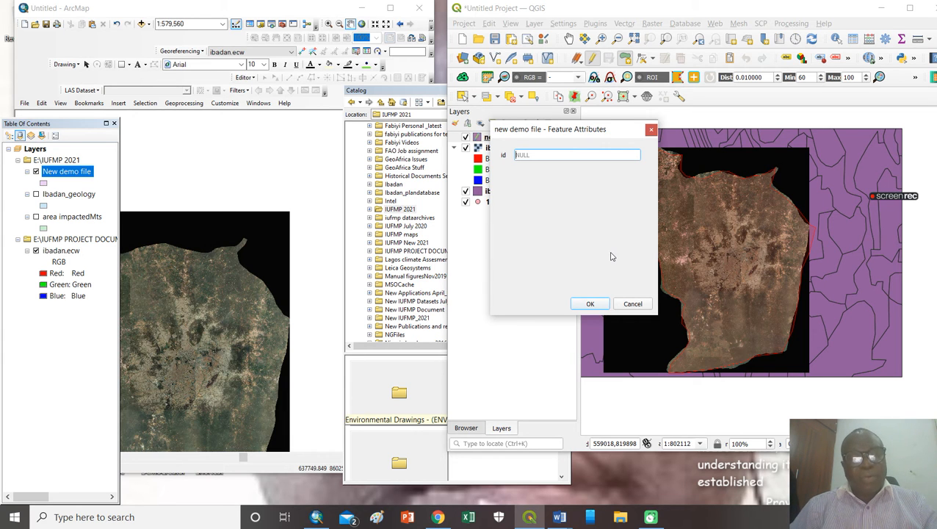
pyautogui.write('1')
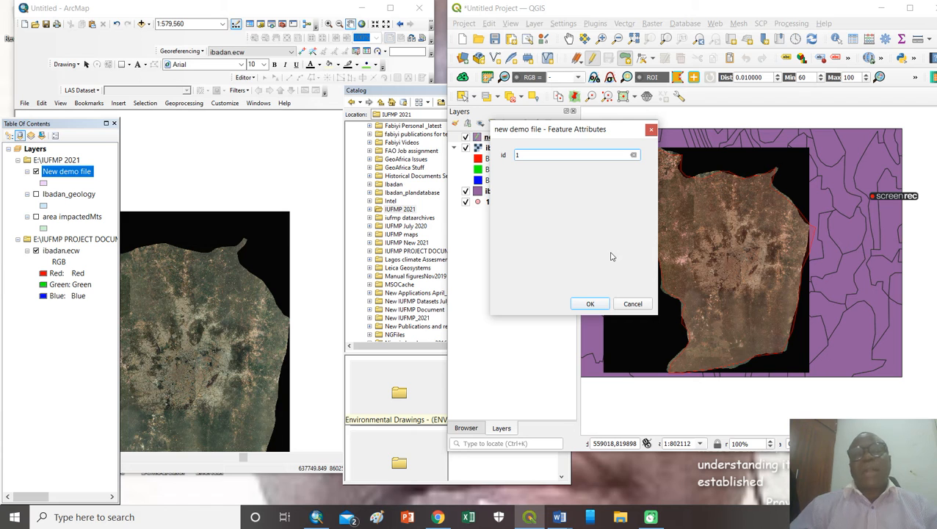
pyautogui.click(589, 304)
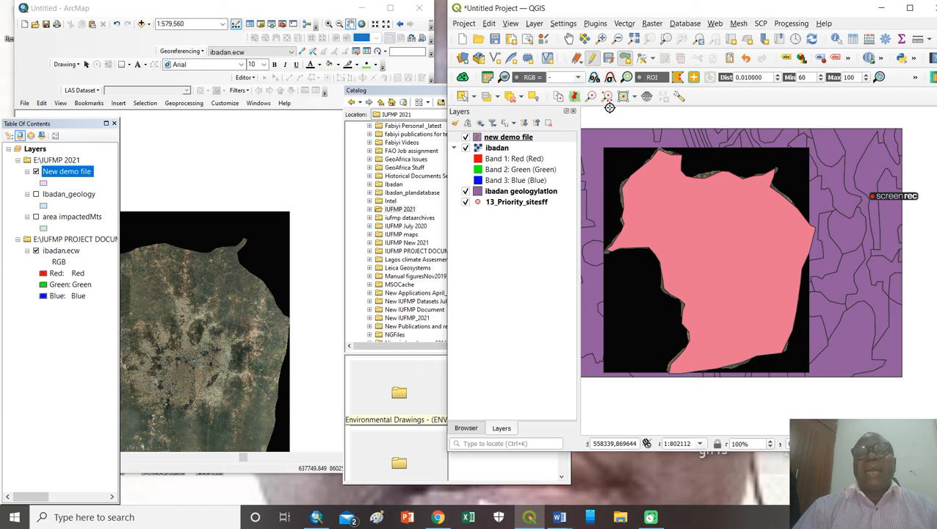
pyautogui.click(608, 58)
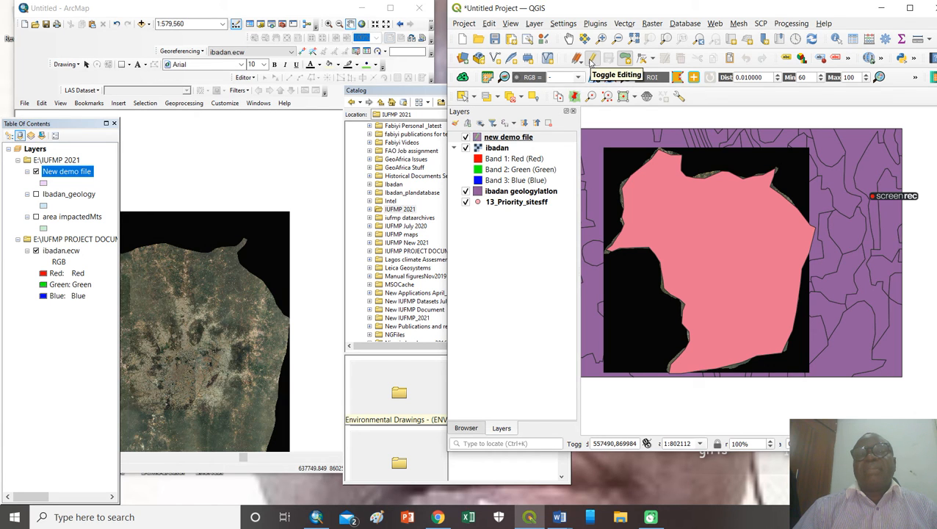
pyautogui.click(592, 60)
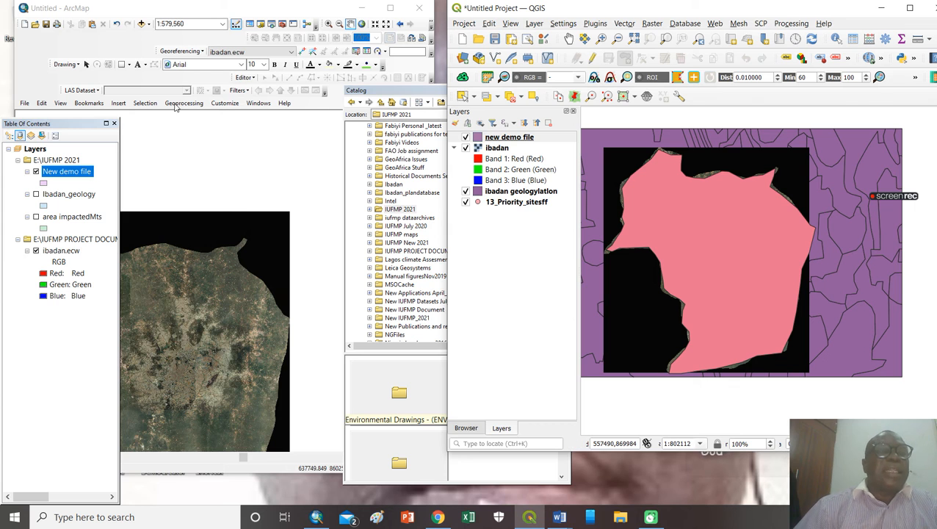
# - Switch to ArcMap and close the Catalog window
pyautogui.click(206, 9)
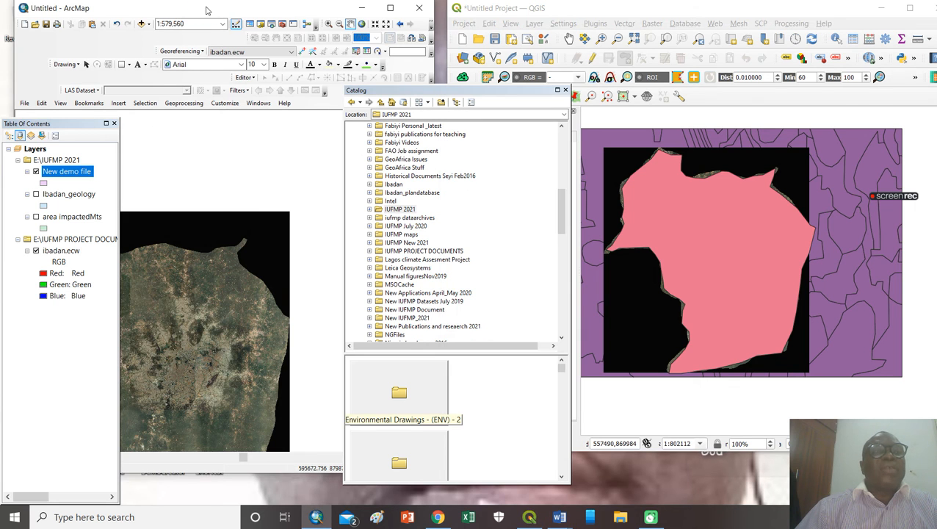
pyautogui.moveTo(467, 89); pyautogui.dragTo(403, 138)
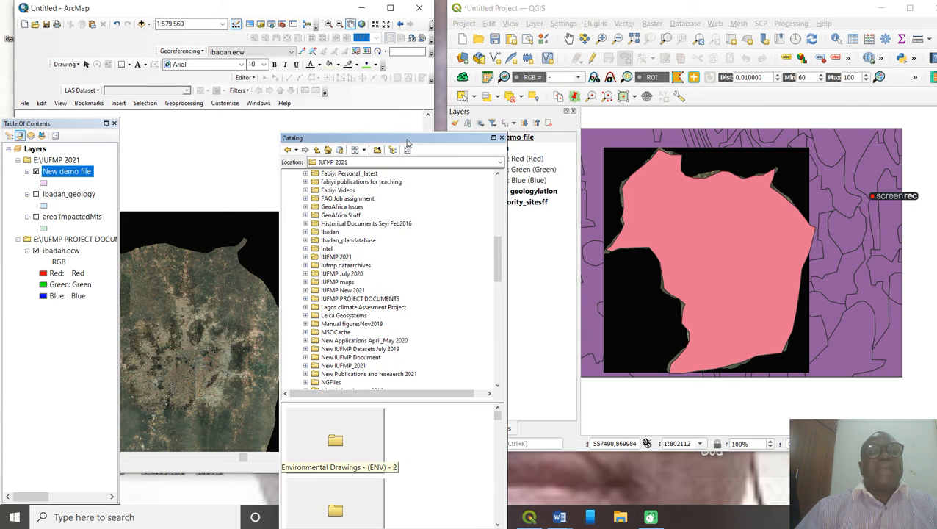
pyautogui.click(502, 137)
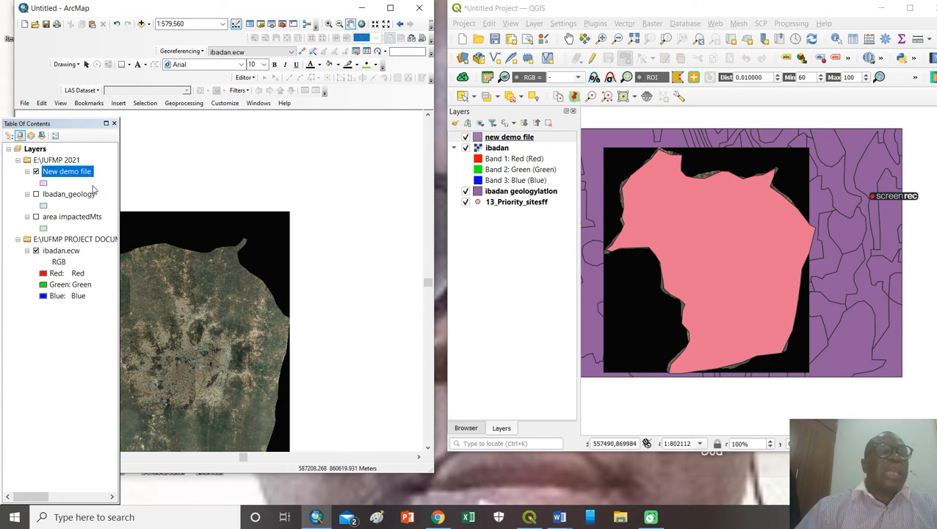
# - Start an edit session in ArcMap with the New demo file layer selected
pyautogui.click(55, 174)
pyautogui.click(54, 174)
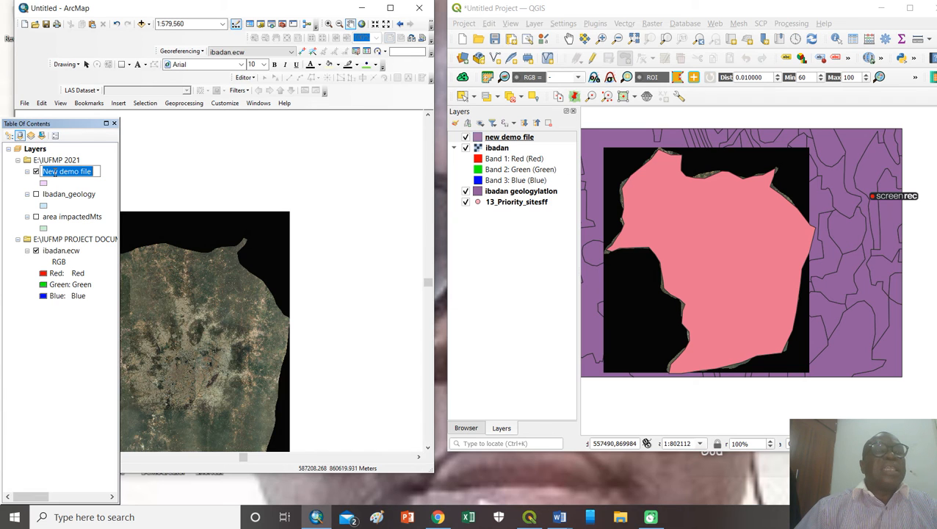
pyautogui.press('Return')
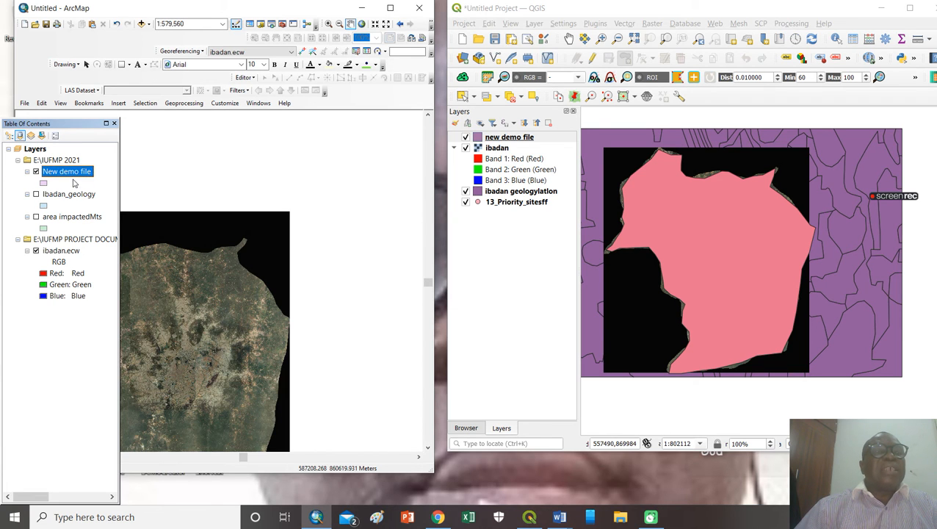
pyautogui.click(249, 78)
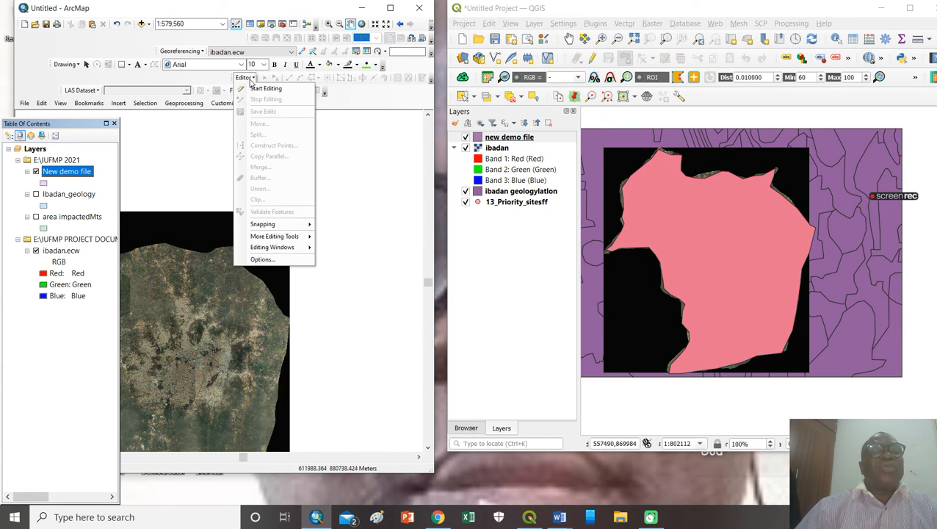
pyautogui.click(271, 88)
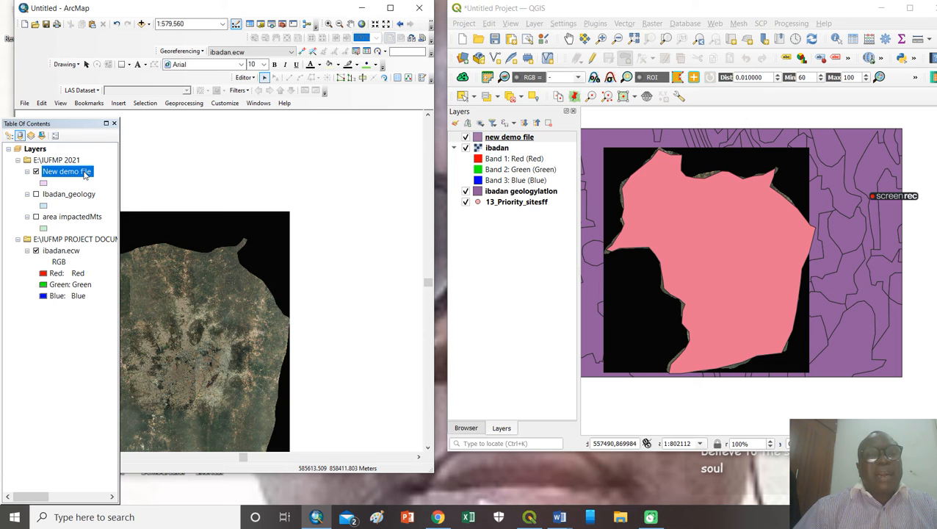
pyautogui.click(85, 174)
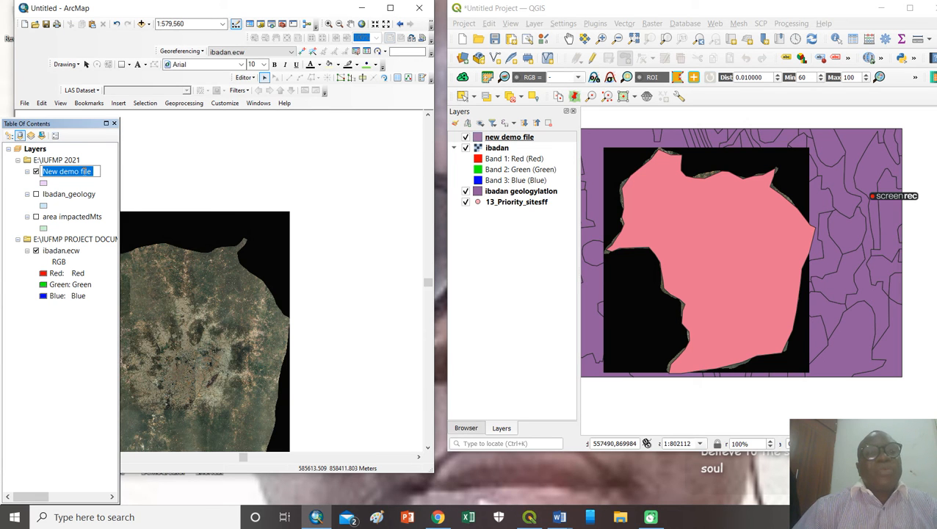
pyautogui.press('Return')
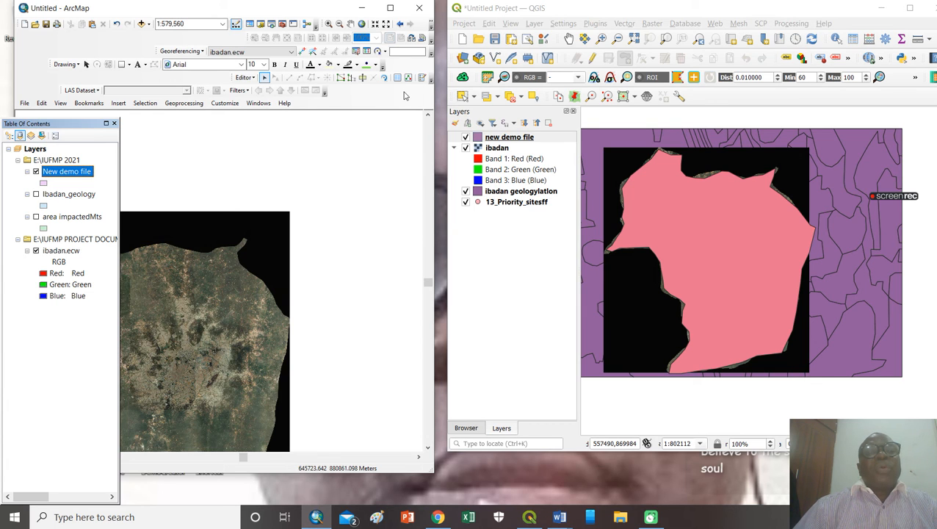
pyautogui.click(422, 79)
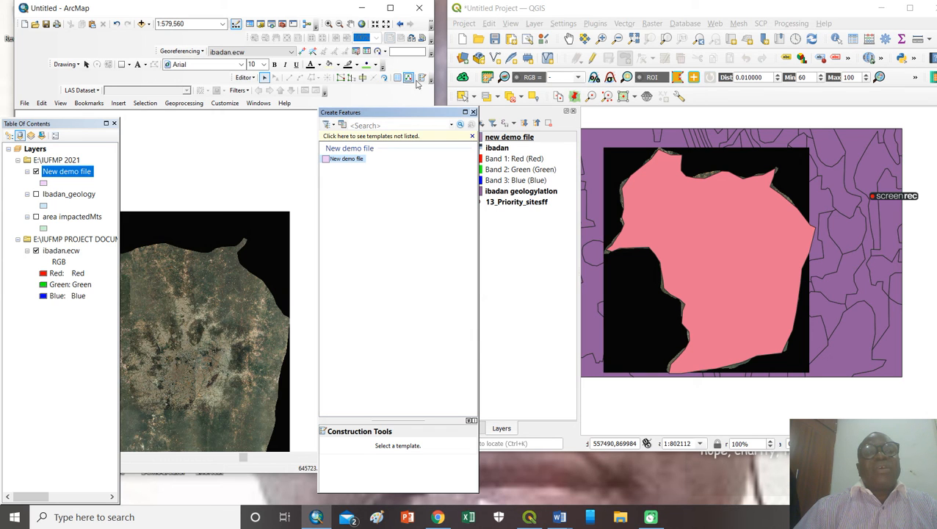
pyautogui.click(473, 112)
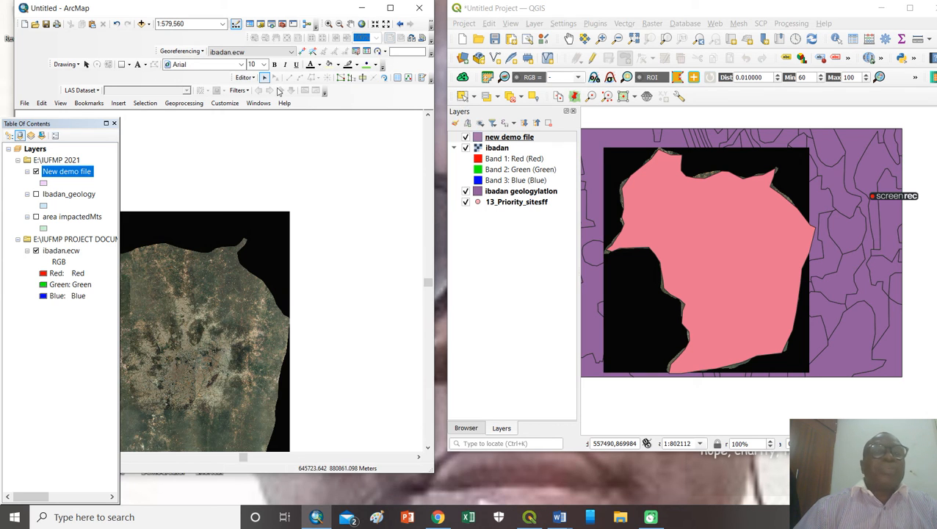
pyautogui.click(251, 77)
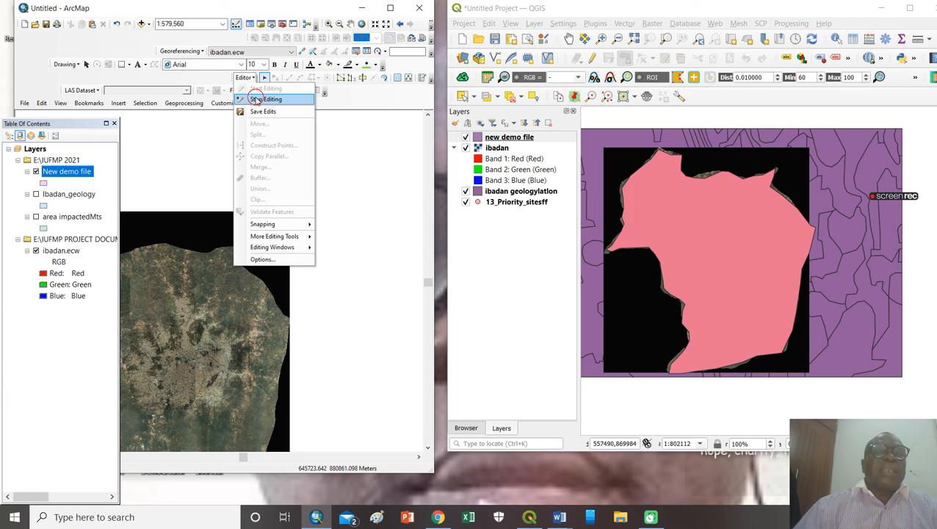
pyautogui.click(257, 100)
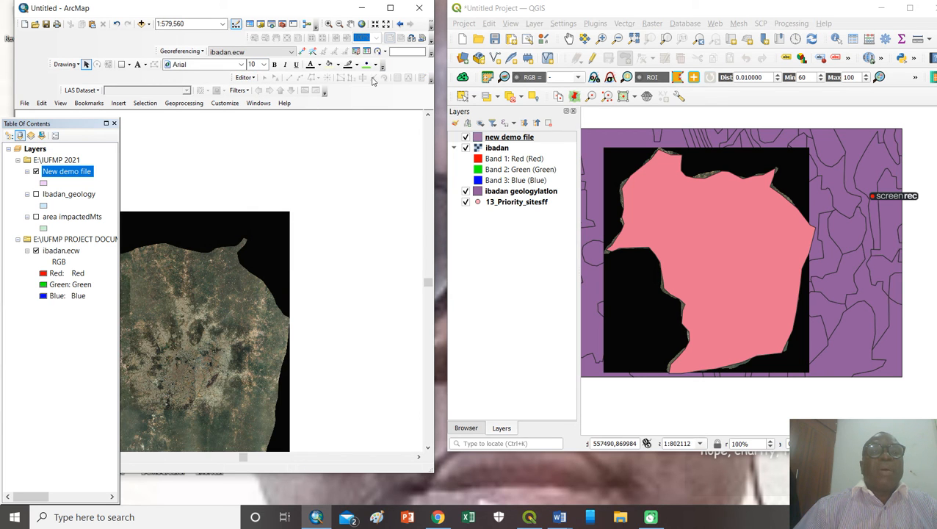
pyautogui.click(248, 78)
pyautogui.click(259, 88)
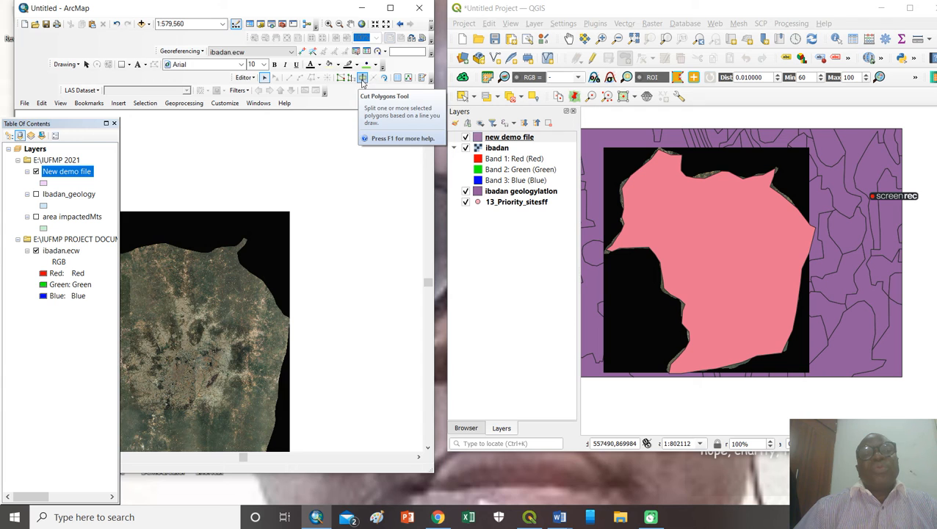
# - Activate the Polygon construction tool for the New demo file template, with the whole ibadan.ecw image clear of the Create Features window
pyautogui.click(423, 79)
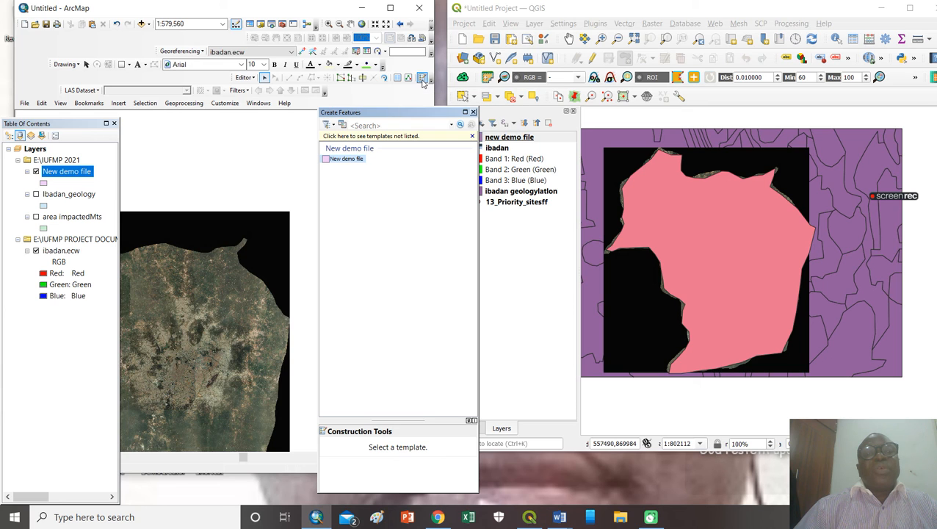
pyautogui.click(346, 158)
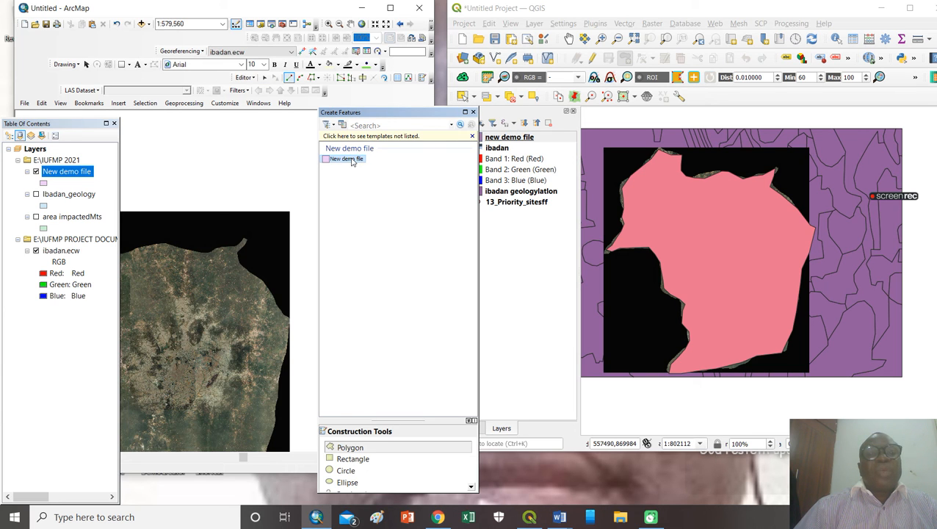
pyautogui.click(341, 450)
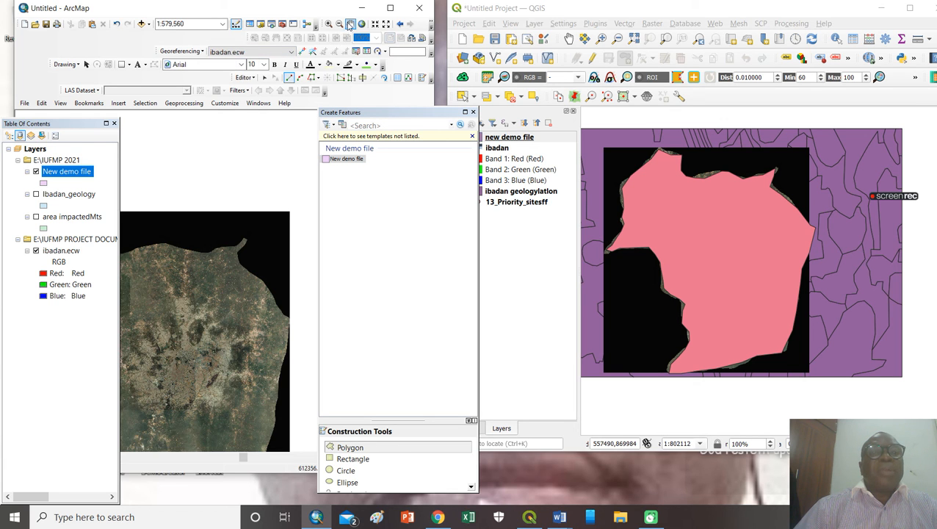
pyautogui.click(350, 24)
pyautogui.moveTo(214, 298)
pyautogui.mouseDown()
pyautogui.moveTo(345, 161)
pyautogui.moveTo(320, 210)
pyautogui.mouseUp()
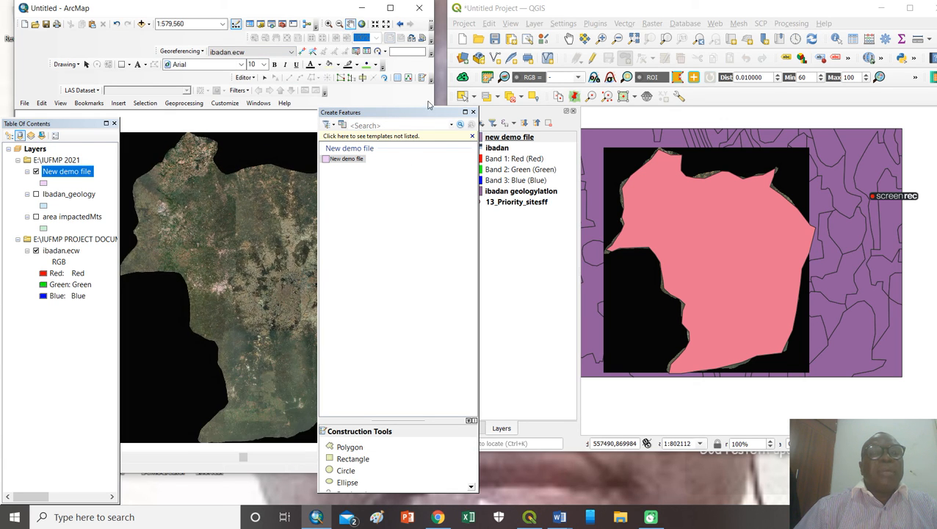
pyautogui.moveTo(410, 113); pyautogui.dragTo(489, 103)
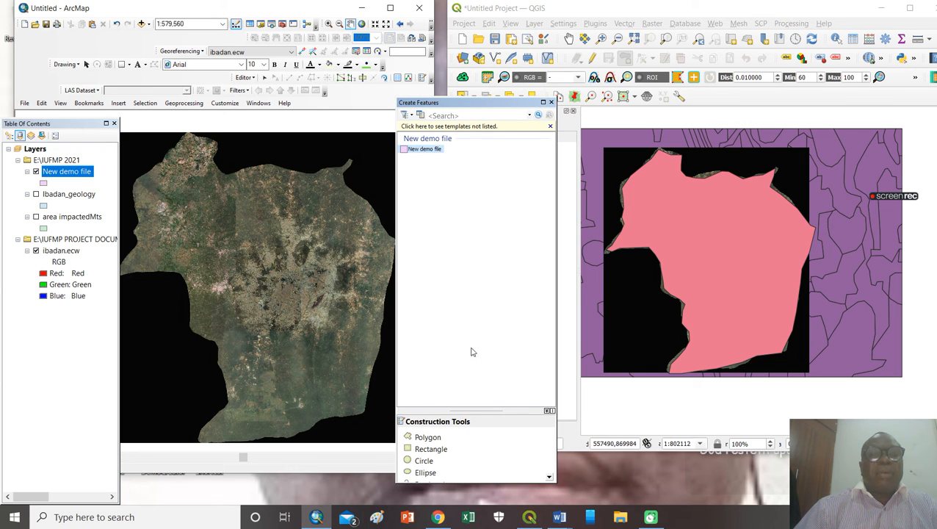
pyautogui.click(405, 438)
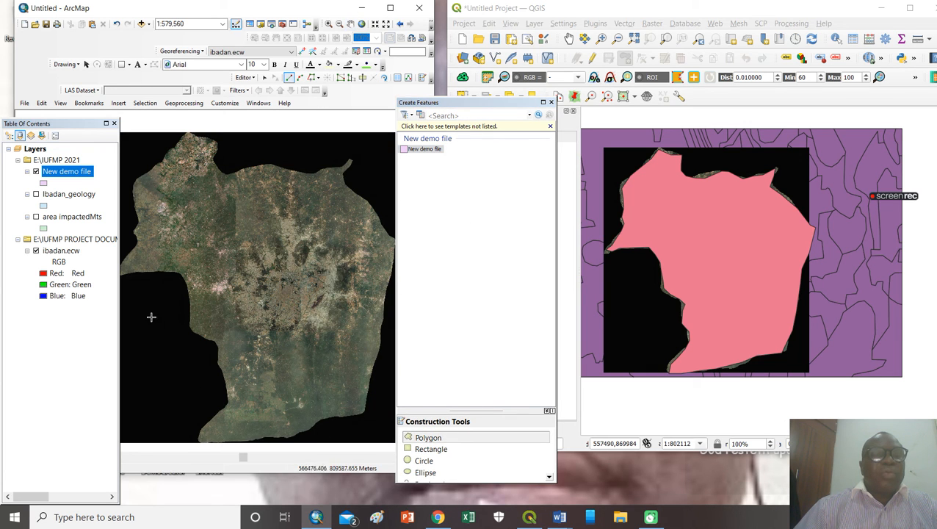
# - Digitize a polygon in the New demo file layer that traces the outline of the ibadan.ecw image, and finish the sketch
pyautogui.click(123, 262)
pyautogui.click(132, 250)
pyautogui.click(134, 238)
pyautogui.click(136, 229)
pyautogui.click(137, 218)
pyautogui.click(136, 193)
pyautogui.click(137, 179)
pyautogui.click(150, 169)
pyautogui.click(169, 157)
pyautogui.click(181, 141)
pyautogui.click(189, 137)
pyautogui.click(209, 139)
pyautogui.click(216, 141)
pyautogui.click(216, 157)
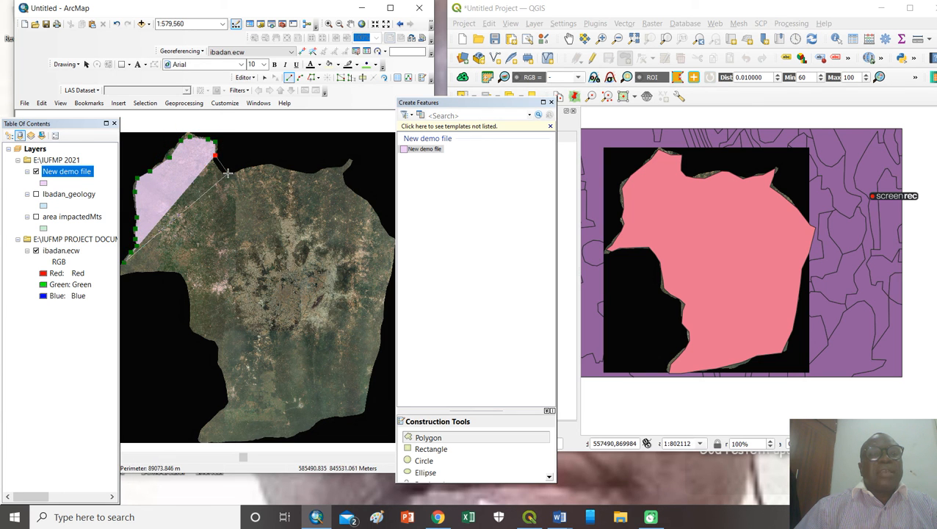
pyautogui.click(218, 171)
pyautogui.click(227, 172)
pyautogui.click(238, 169)
pyautogui.click(259, 167)
pyautogui.click(270, 165)
pyautogui.click(285, 168)
pyautogui.click(302, 169)
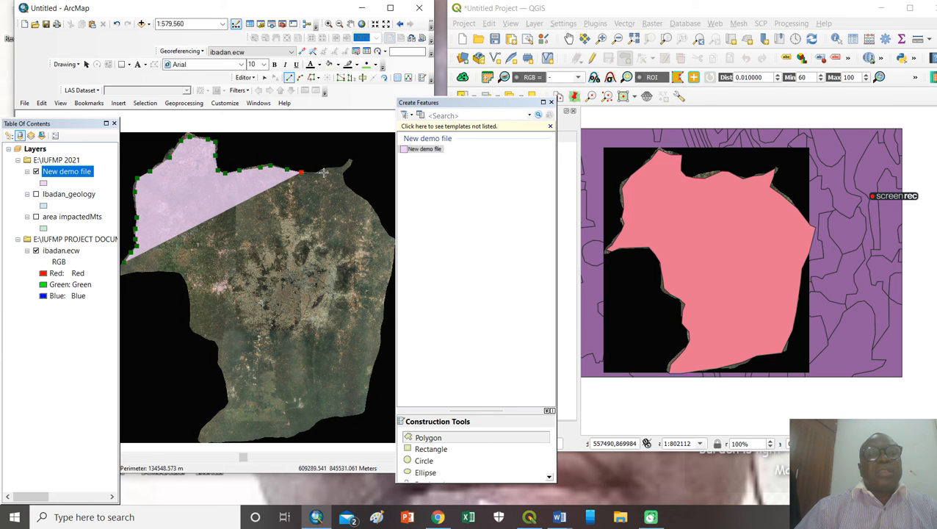
pyautogui.click(321, 171)
pyautogui.click(335, 164)
pyautogui.click(350, 162)
pyautogui.click(345, 186)
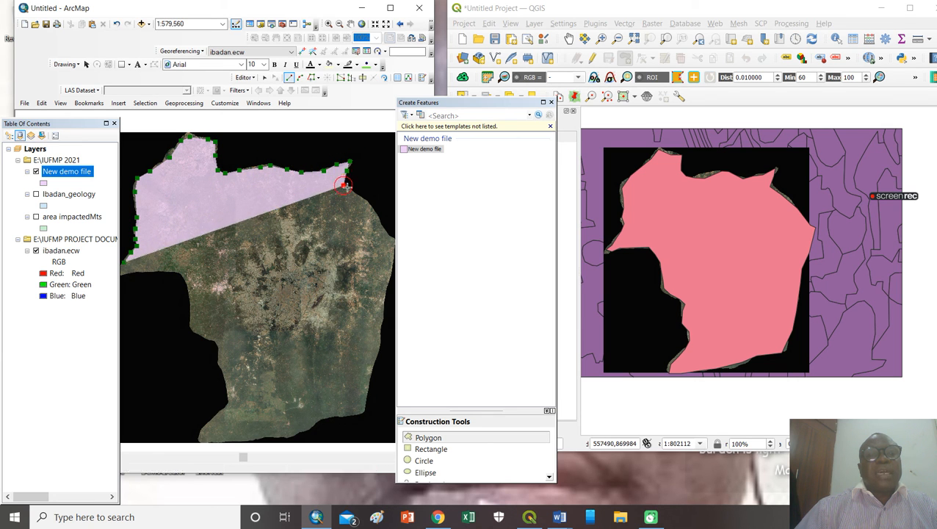
pyautogui.click(358, 195)
pyautogui.click(372, 208)
pyautogui.click(387, 227)
pyautogui.click(392, 250)
pyautogui.click(389, 282)
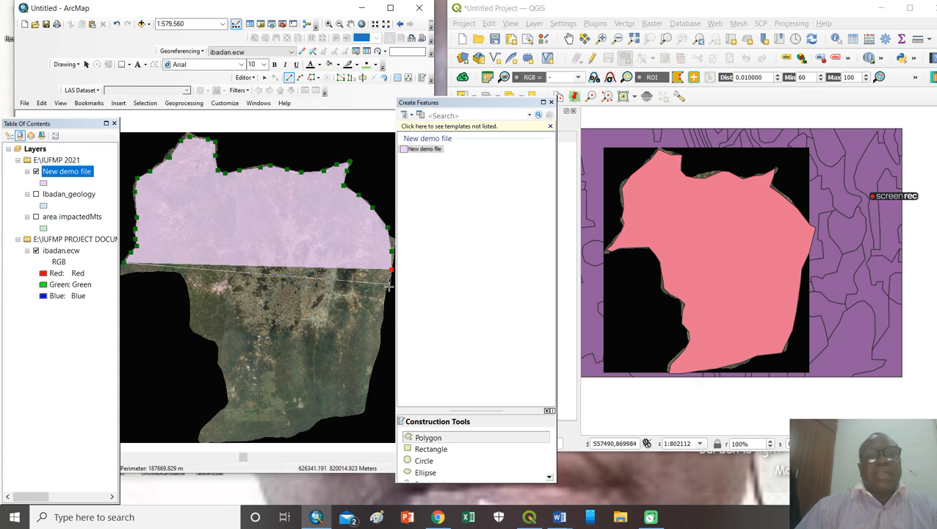
pyautogui.click(387, 308)
pyautogui.click(379, 347)
pyautogui.click(379, 375)
pyautogui.click(369, 401)
pyautogui.click(359, 410)
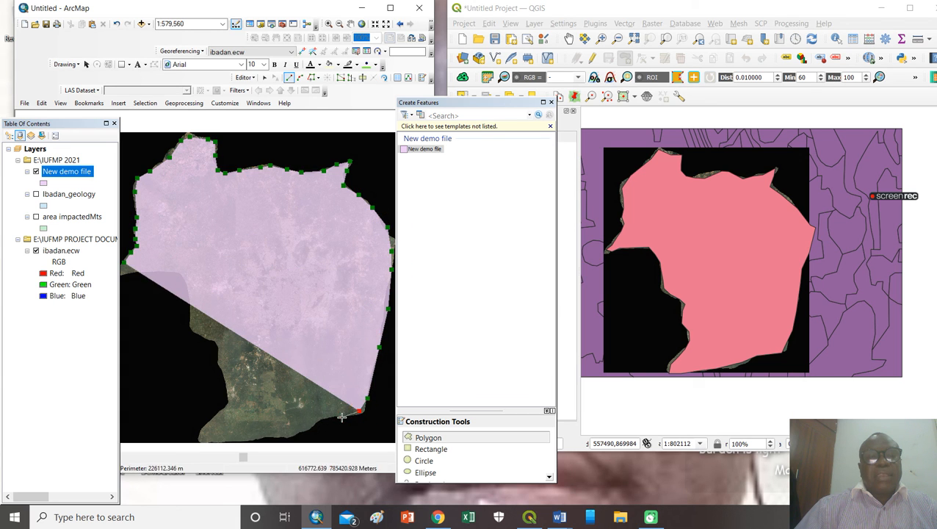
pyautogui.click(335, 419)
pyautogui.click(313, 427)
pyautogui.click(286, 438)
pyautogui.click(234, 443)
pyautogui.click(209, 446)
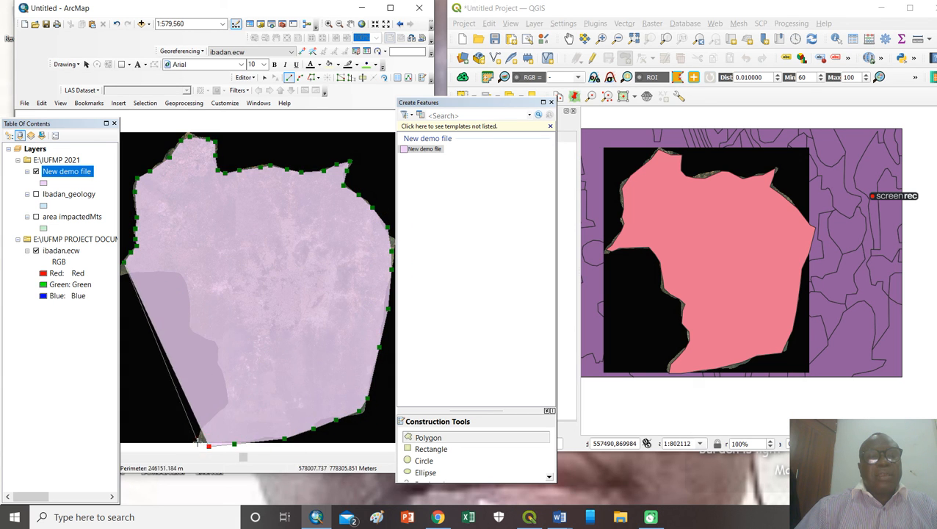
pyautogui.click(218, 426)
pyautogui.click(224, 413)
pyautogui.click(223, 398)
pyautogui.click(227, 378)
pyautogui.click(218, 352)
pyautogui.click(215, 345)
pyautogui.click(196, 339)
pyautogui.click(192, 324)
pyautogui.click(188, 300)
pyautogui.click(176, 280)
pyautogui.click(162, 271)
pyautogui.click(143, 273)
pyautogui.click(132, 276)
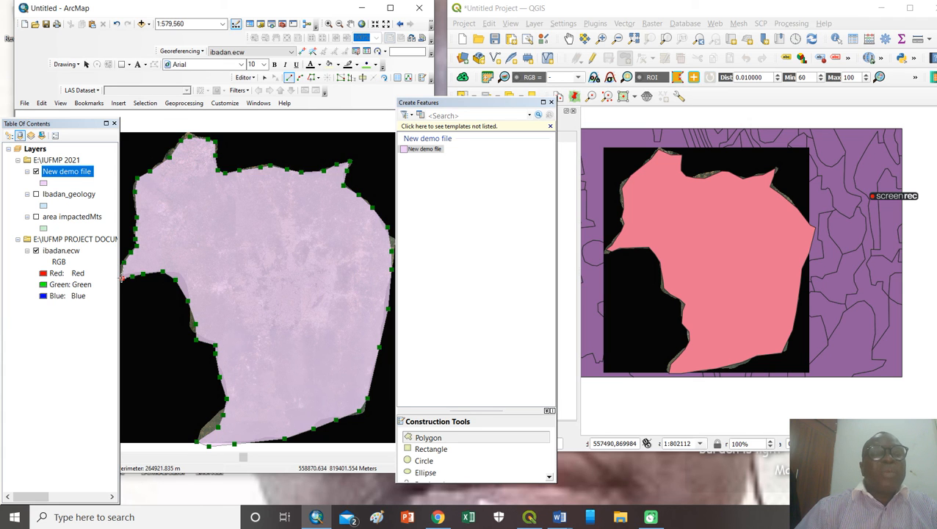
pyautogui.doubleClick(122, 276)
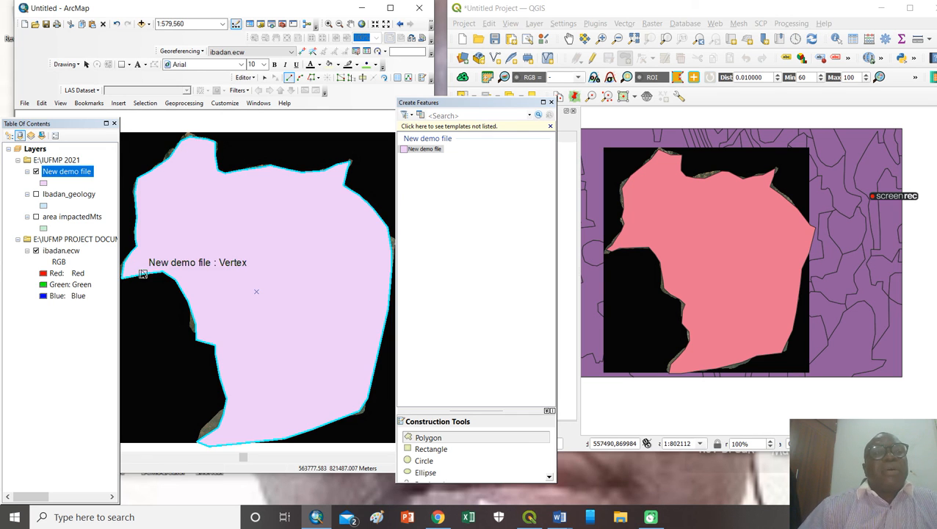
# - Save the New demo file layer's edits and end its edit session
pyautogui.click(256, 79)
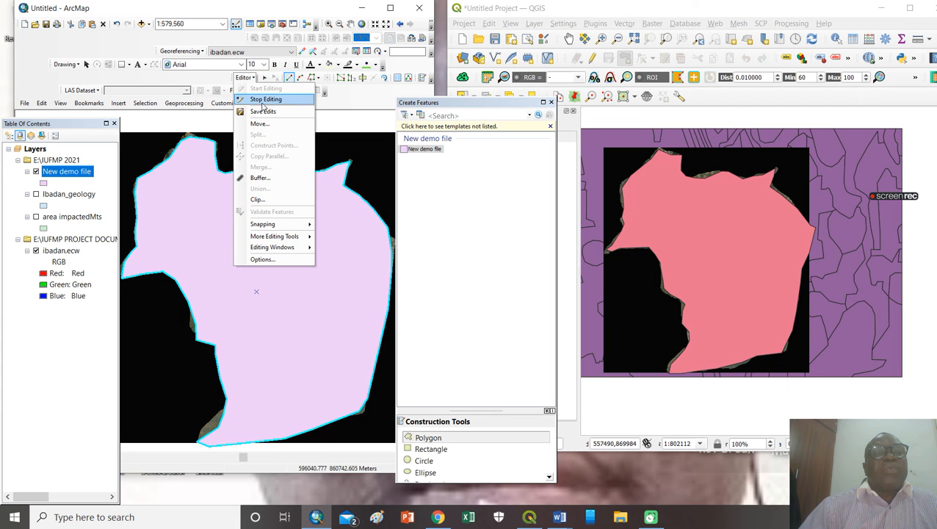
pyautogui.click(263, 113)
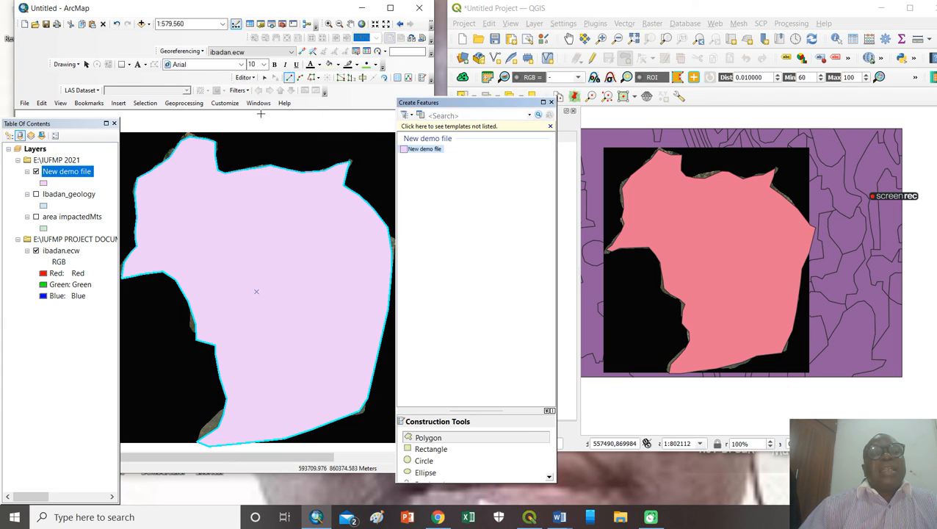
pyautogui.click(248, 78)
pyautogui.click(257, 98)
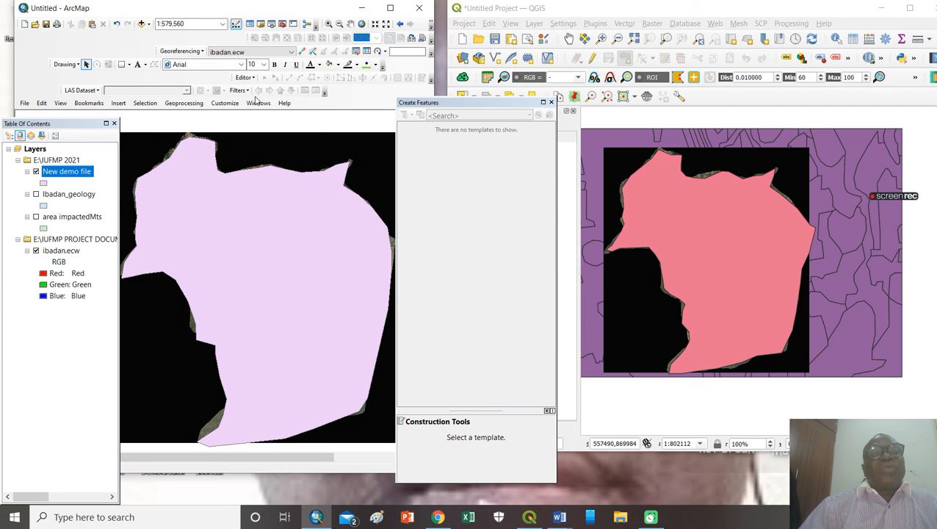